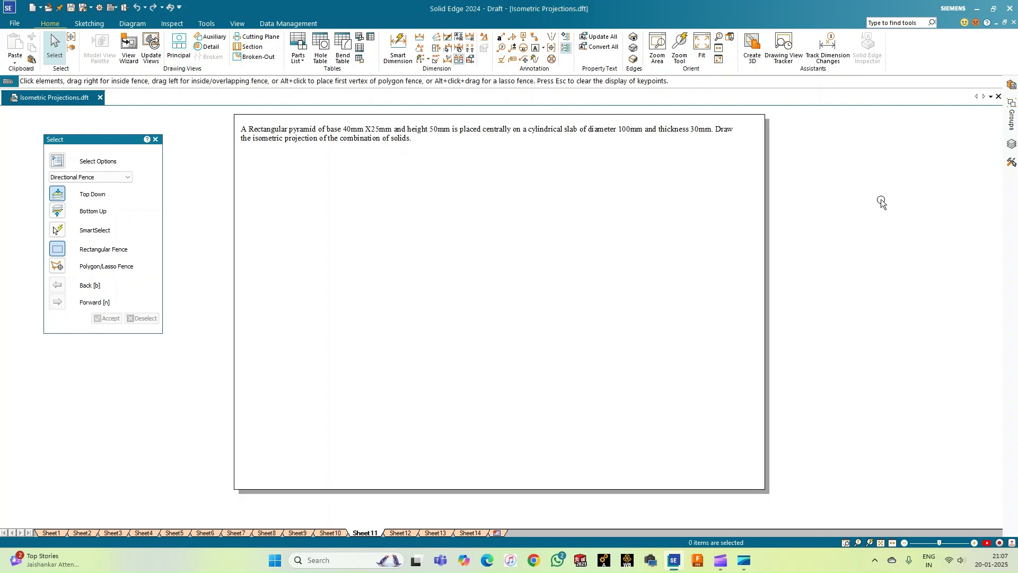
Draw a horizontal reference line about 94 mm long across the sheet's left half with a 0.18 mm line width
click(88, 24)
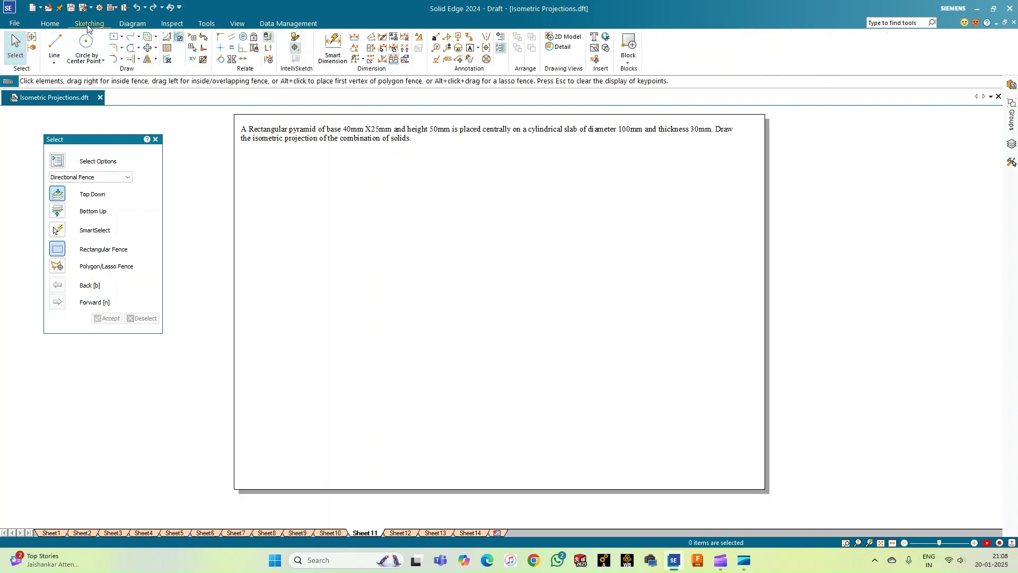
click(54, 45)
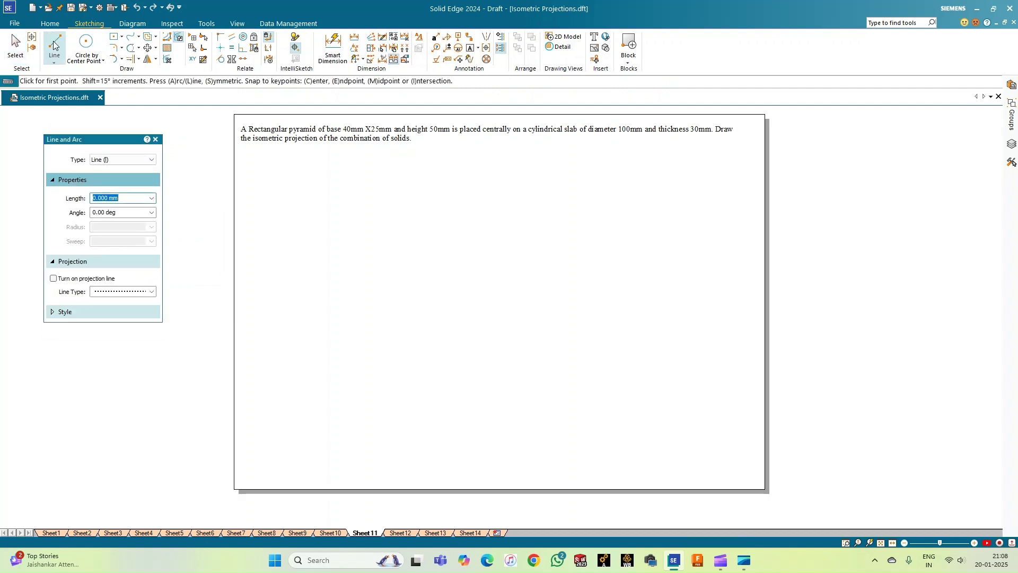
click(51, 315)
click(152, 361)
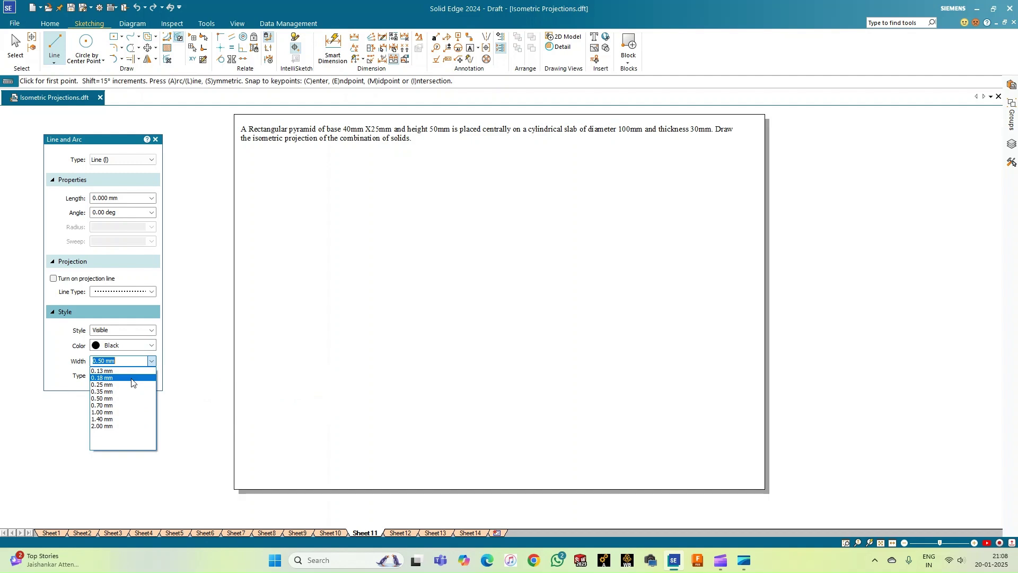
click(131, 377)
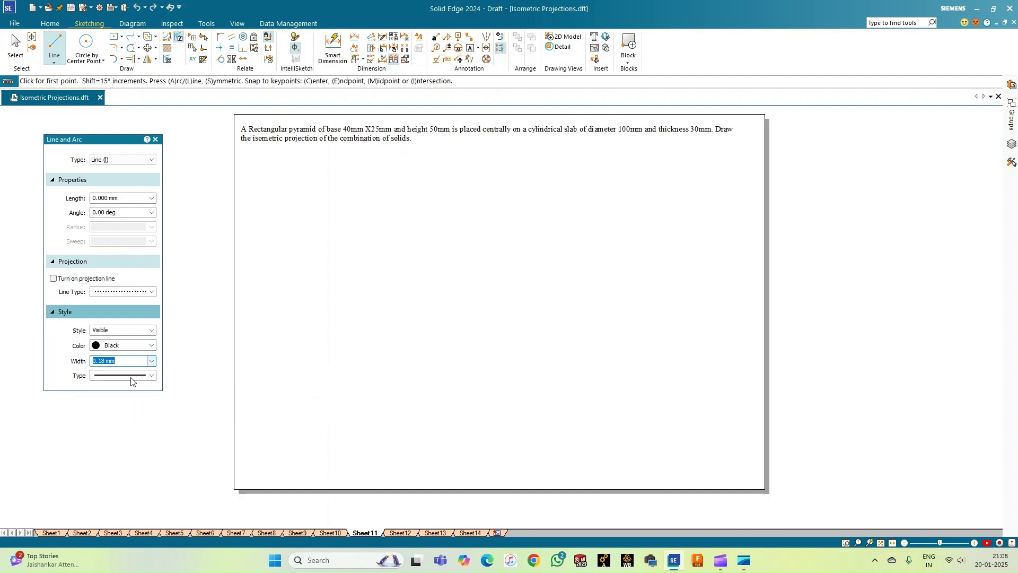
click(249, 320)
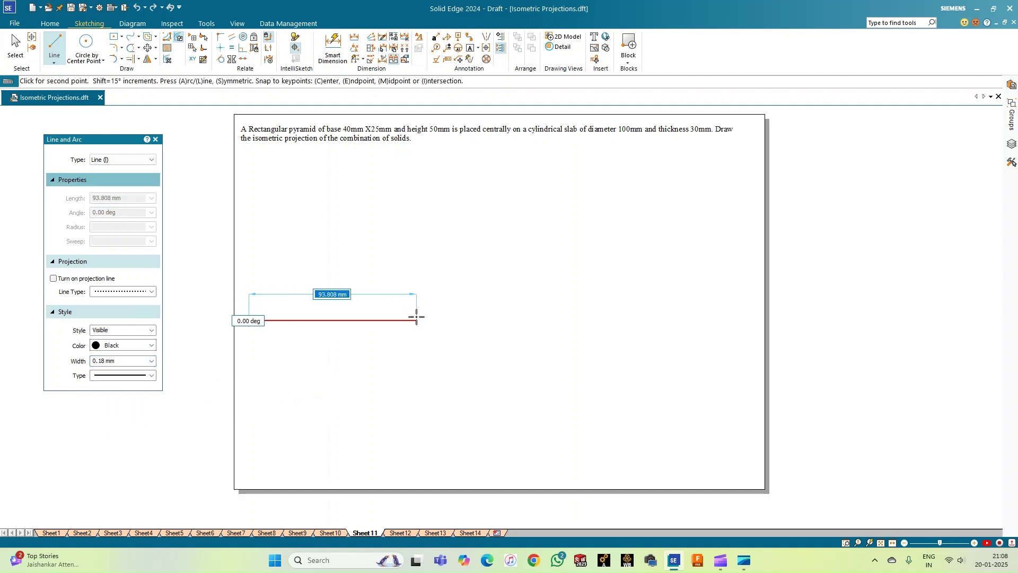
click(416, 319)
right_click(364, 251)
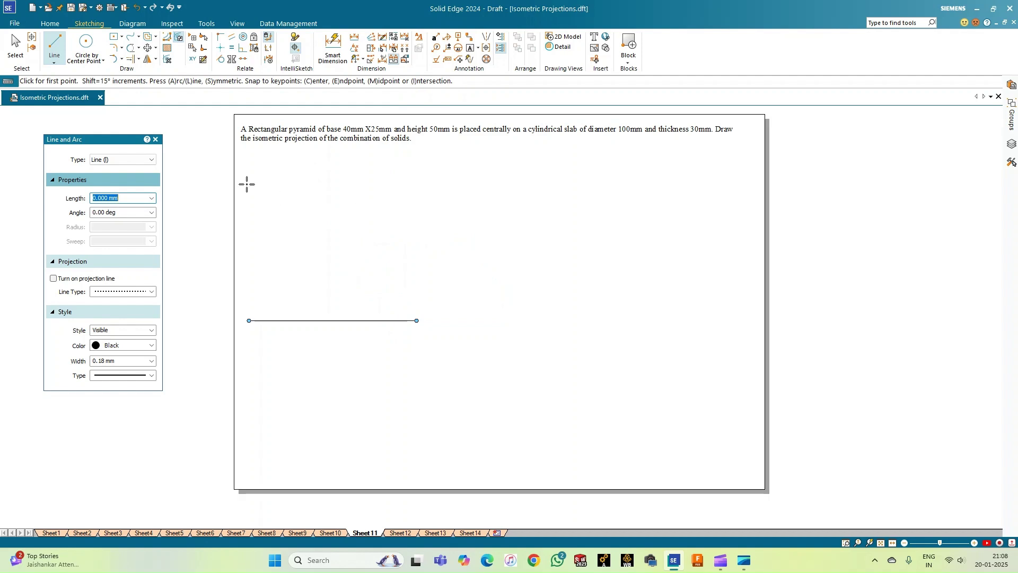
Set the line width to 0.13 mm and draw a 100 mm diameter circle below the reference line for the slab's top view
click(153, 361)
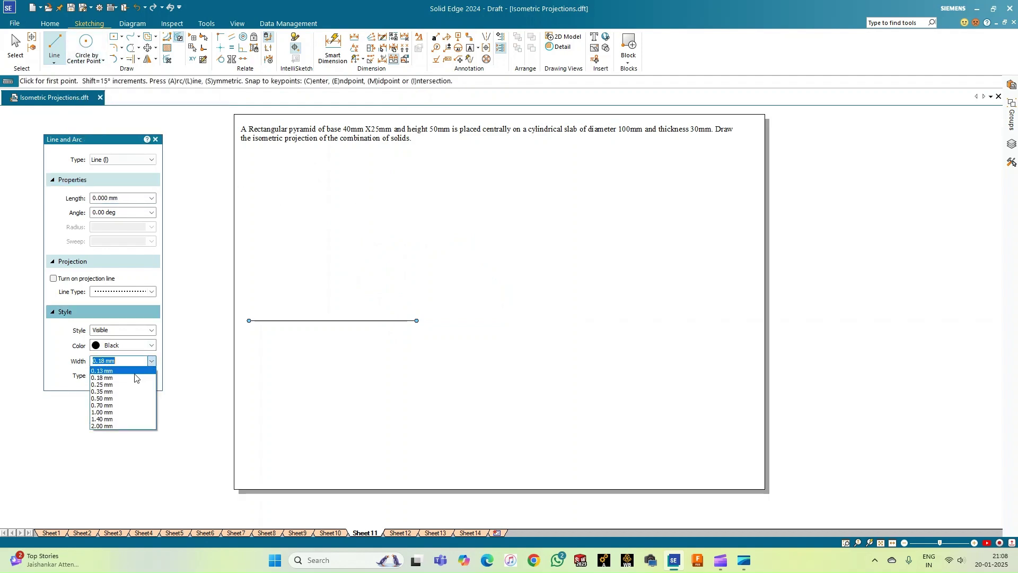
click(130, 371)
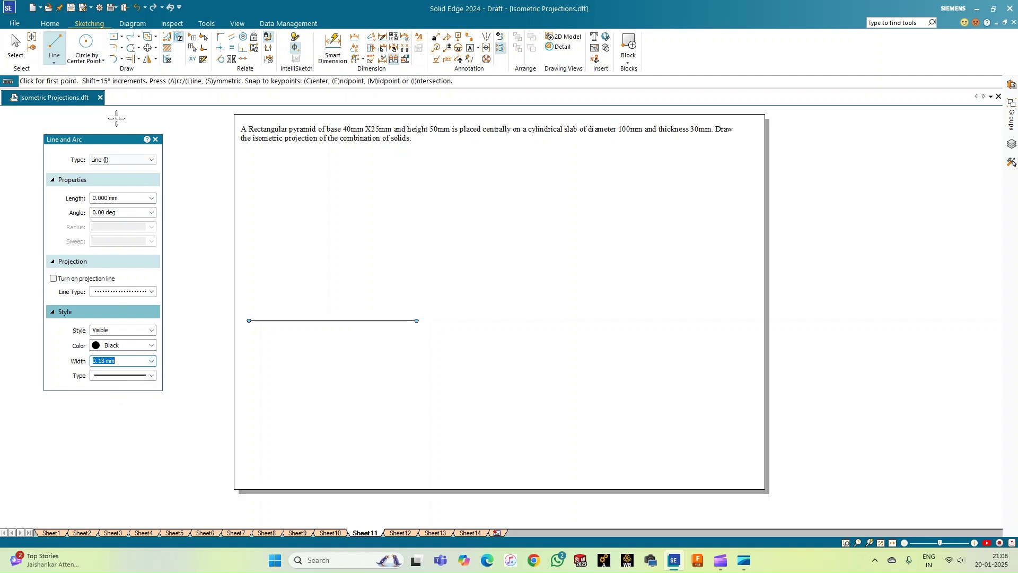
click(86, 42)
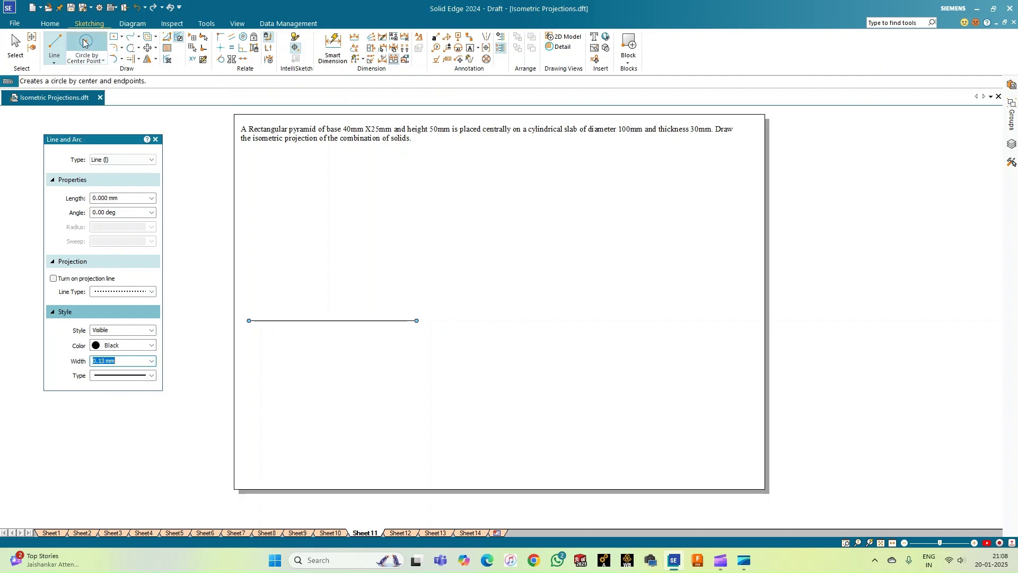
click(326, 399)
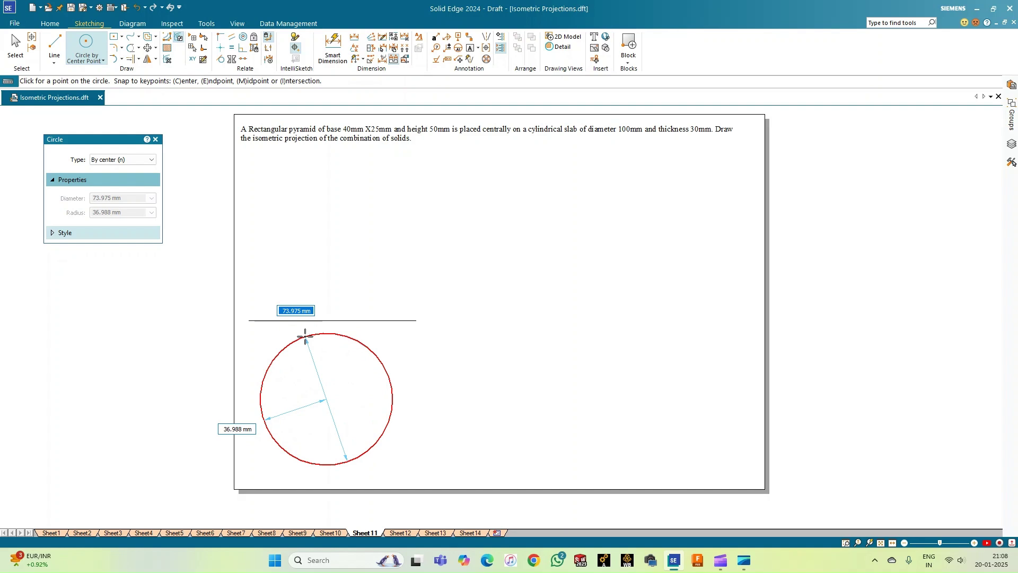
text(100)
key(Return)
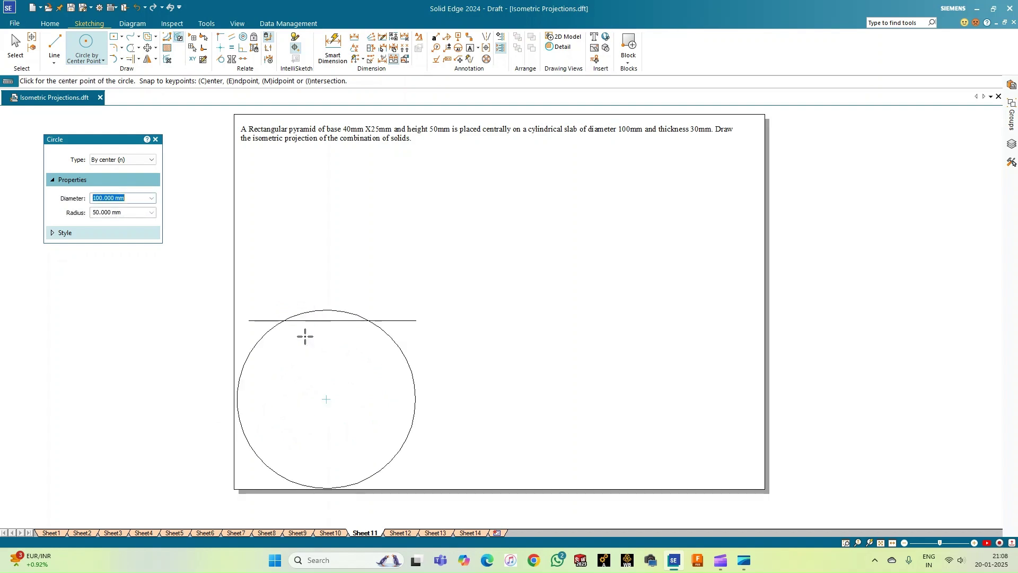
right_click(334, 227)
Move the reference line up clear of the circle, and shift the circle slightly up inside the sheet border
click(26, 63)
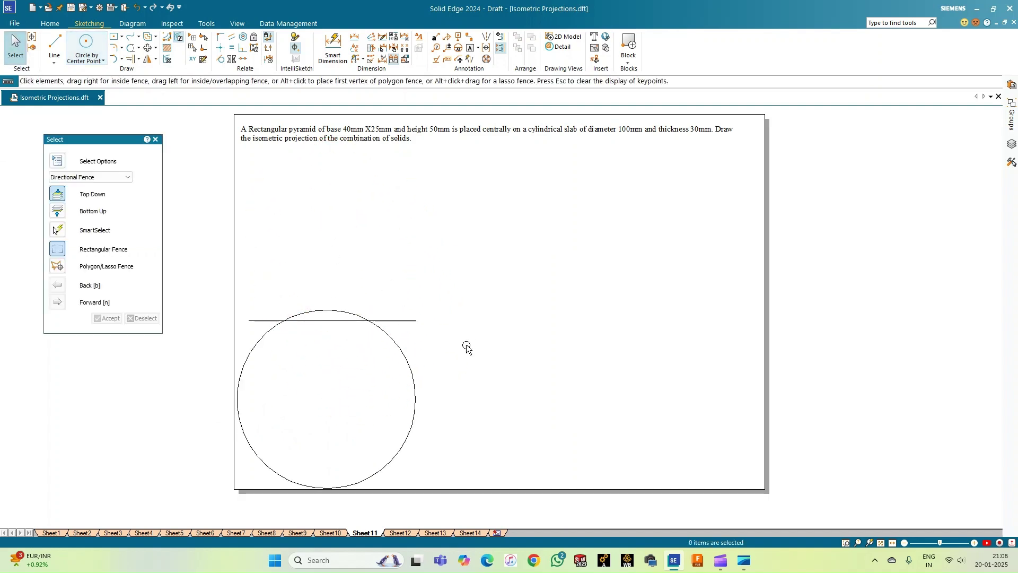
drag(402, 321, 398, 281)
click(417, 372)
click(341, 312)
drag(340, 313, 342, 300)
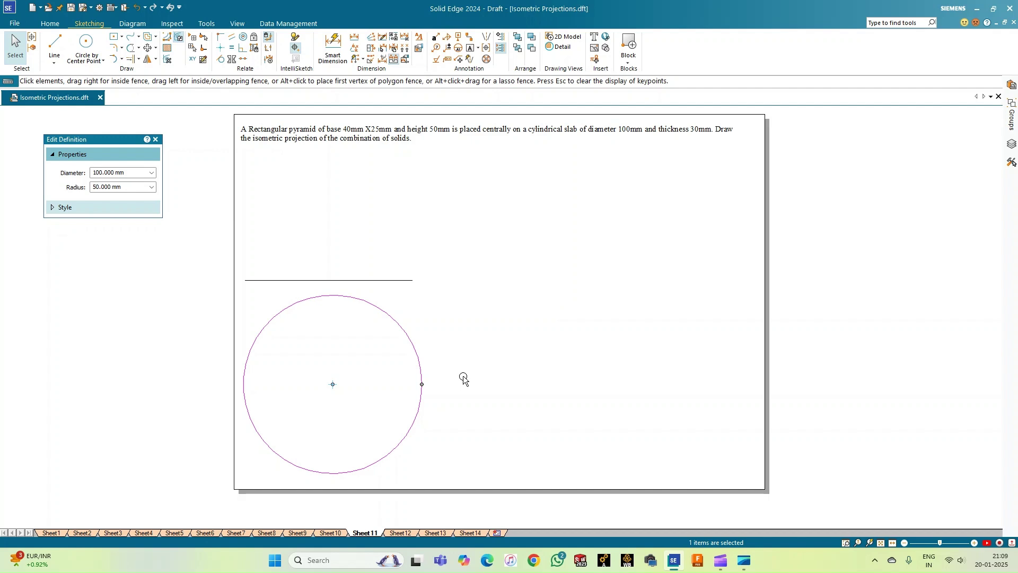
Draw two horizontal 20 mm lines from the circle's centre, one to the right and one to the left
click(54, 45)
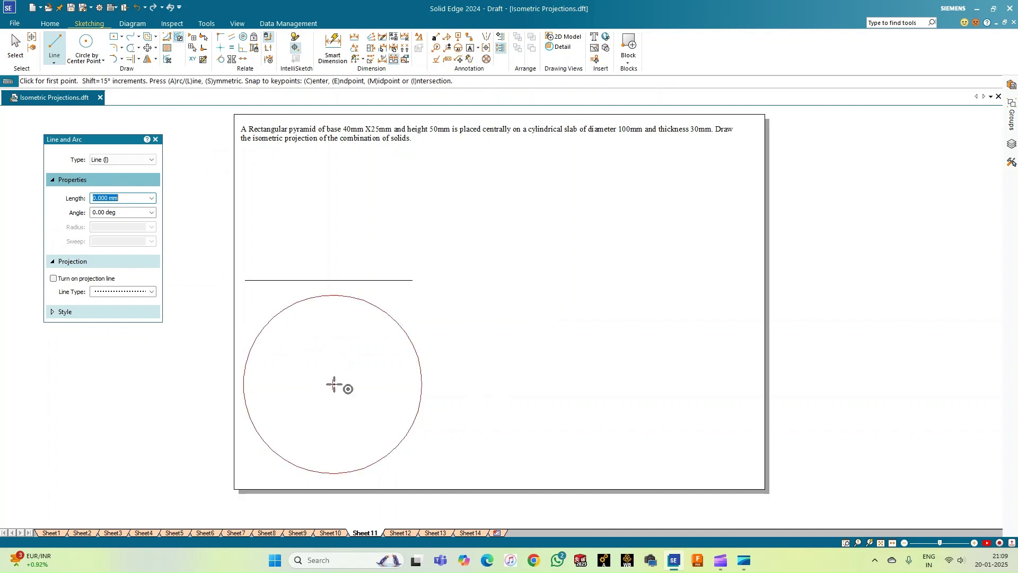
click(333, 384)
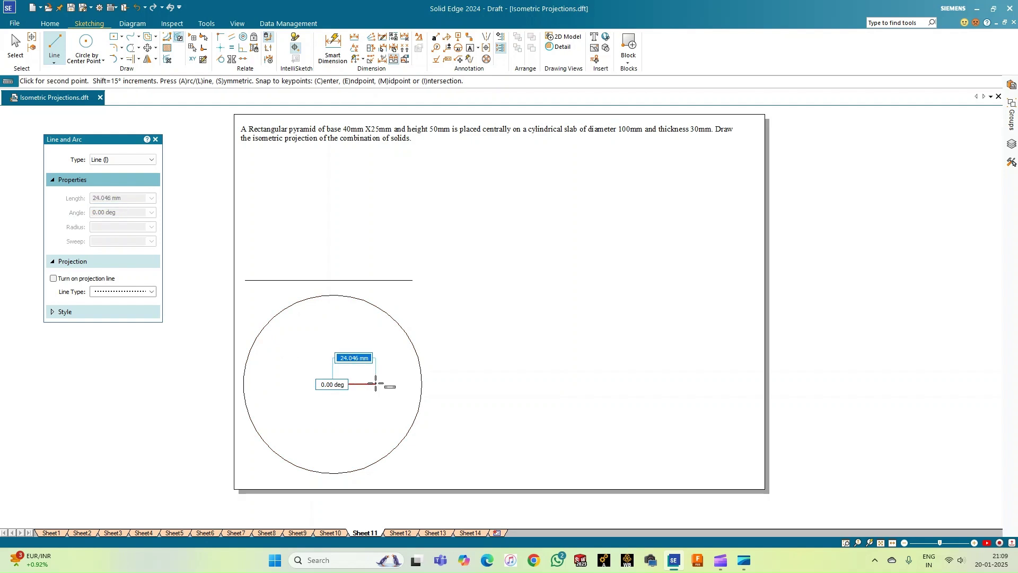
text(20)
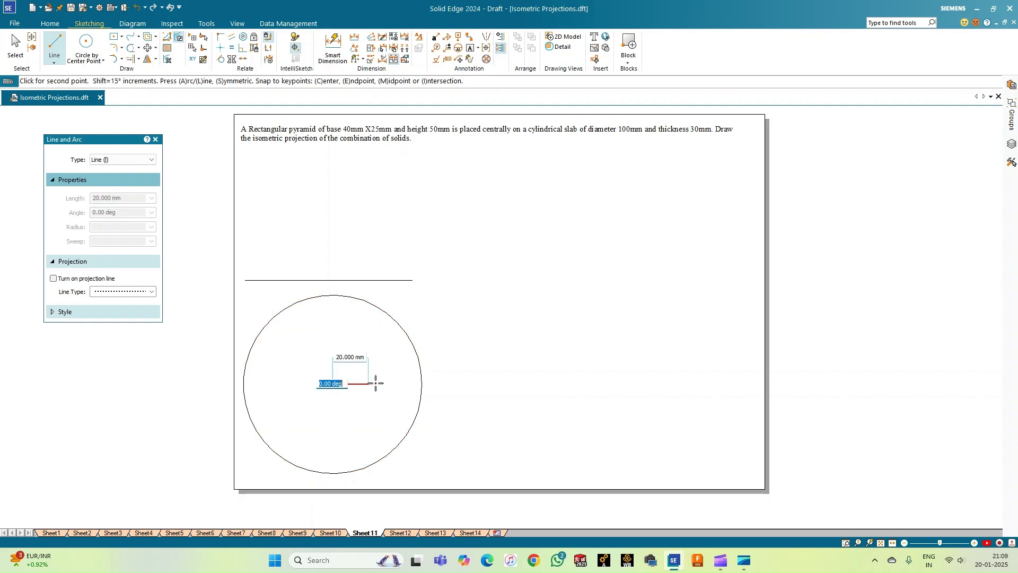
key(Return)
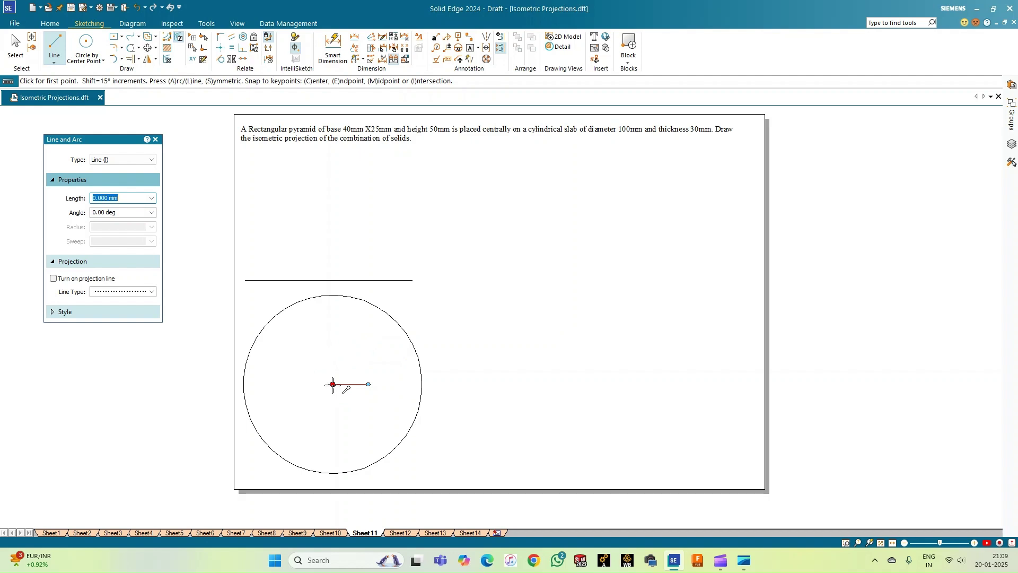
click(333, 384)
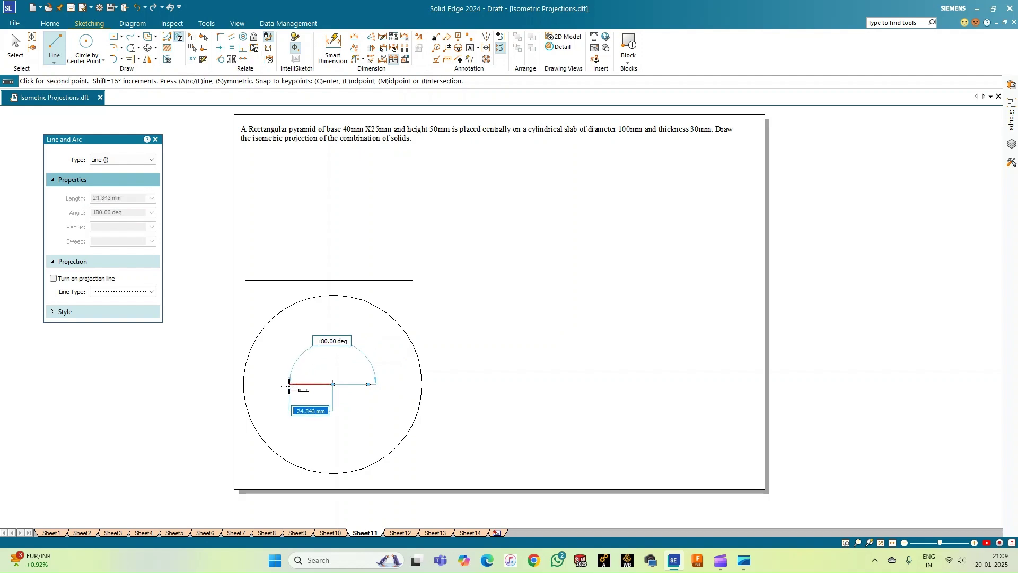
text(20)
key(Tab)
key(Return)
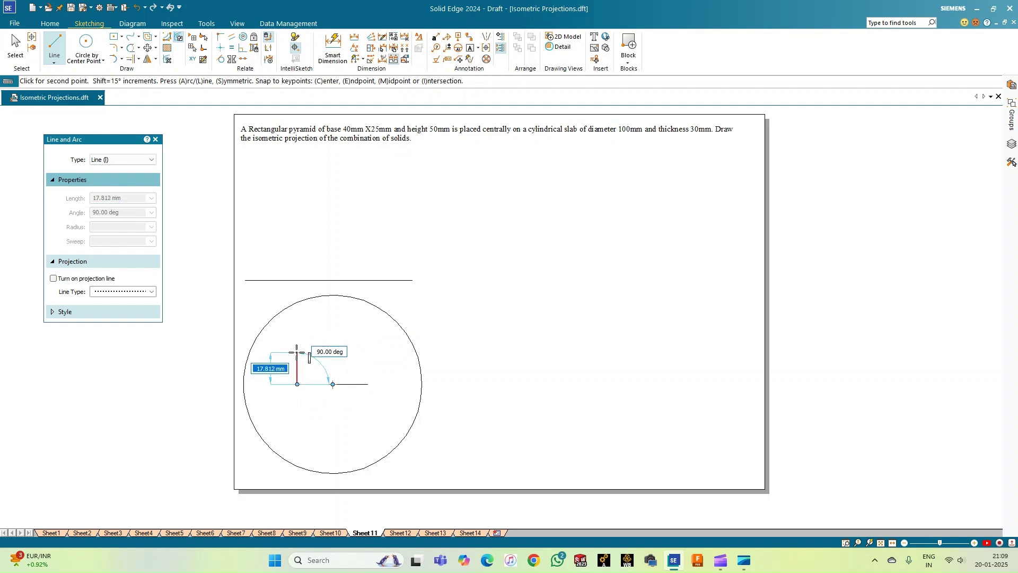
From the left end of the centre line, draw a 25/2 mm line upward and a 40 mm horizontal line to the right
text(25/2)
key(Tab)
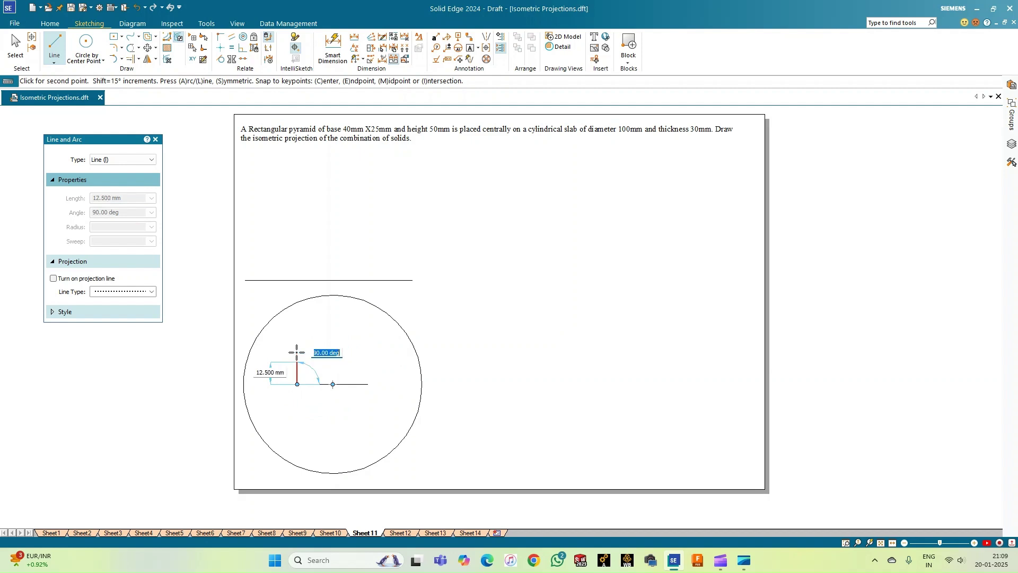
key(Return)
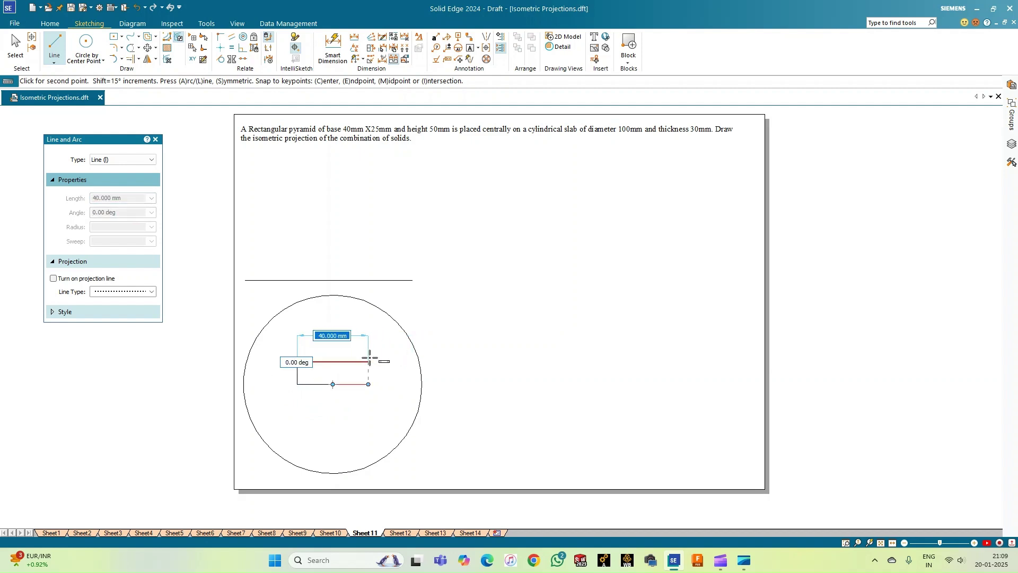
text(40)
key(Tab)
key(Return)
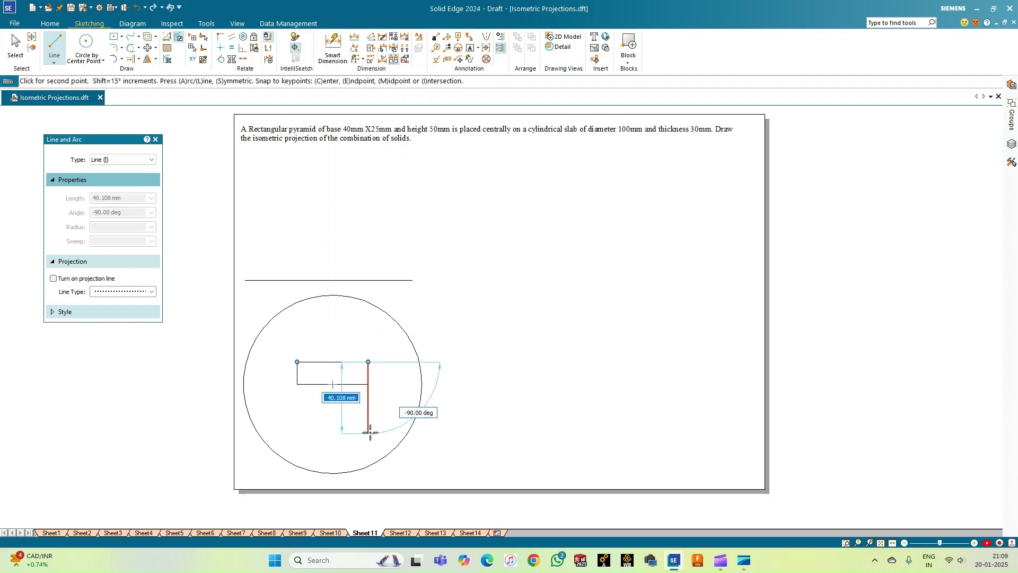
Complete the pyramid's base rectangle with a 25 mm line down, a 40 mm line left and a closing line up to the centre line
text(25)
key(Tab)
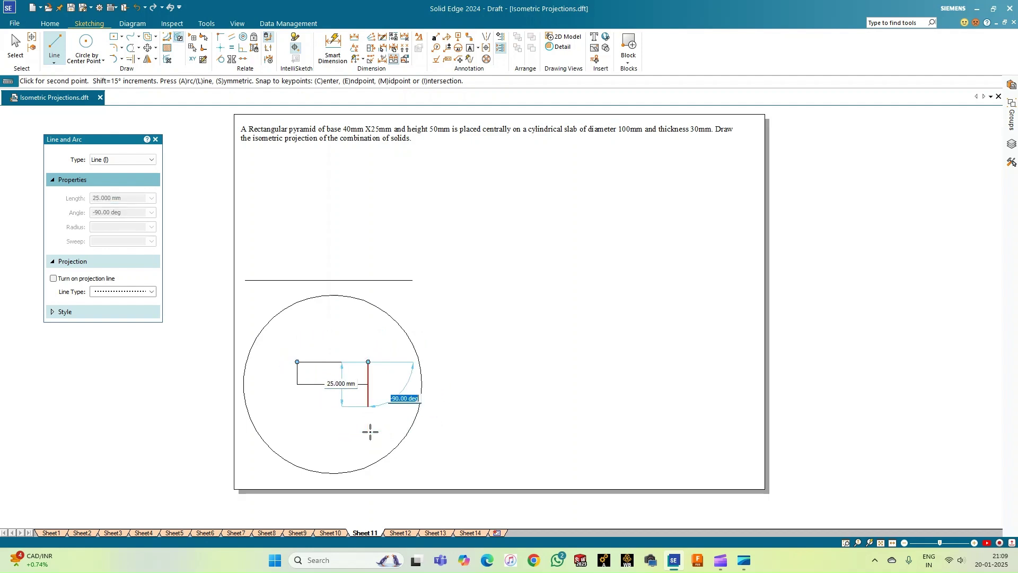
key(Return)
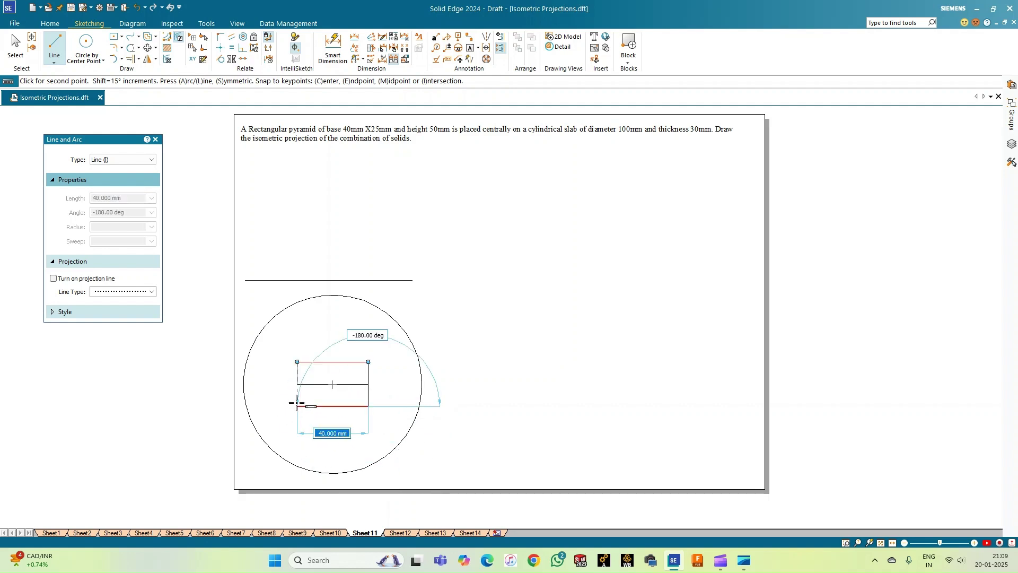
text(40)
key(Tab)
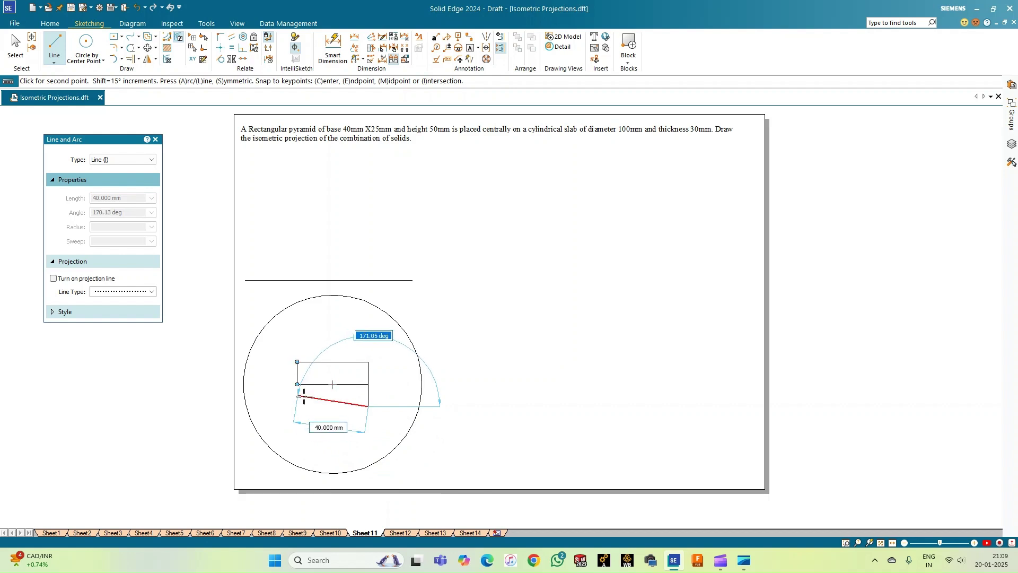
click(297, 406)
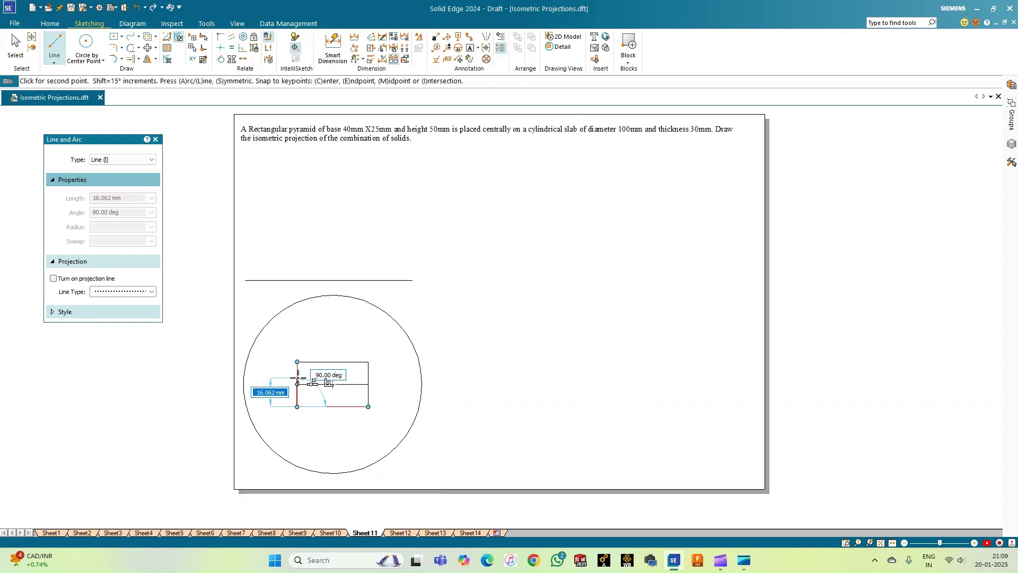
click(297, 384)
right_click(321, 379)
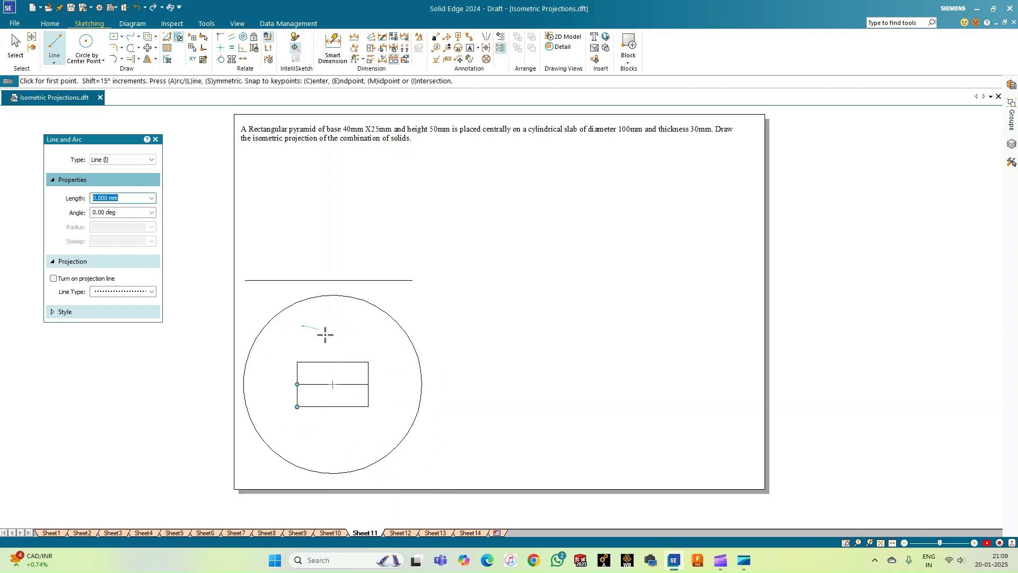
Draw both diagonals between opposite corners of the base rectangle to represent the pyramid's slant edges
click(297, 361)
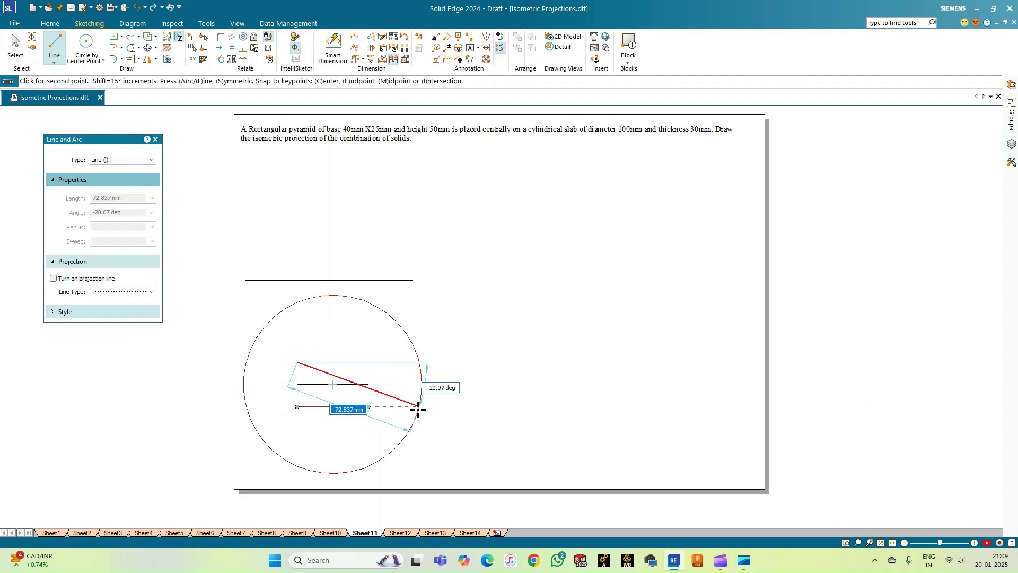
click(368, 406)
right_click(384, 391)
click(297, 406)
click(368, 362)
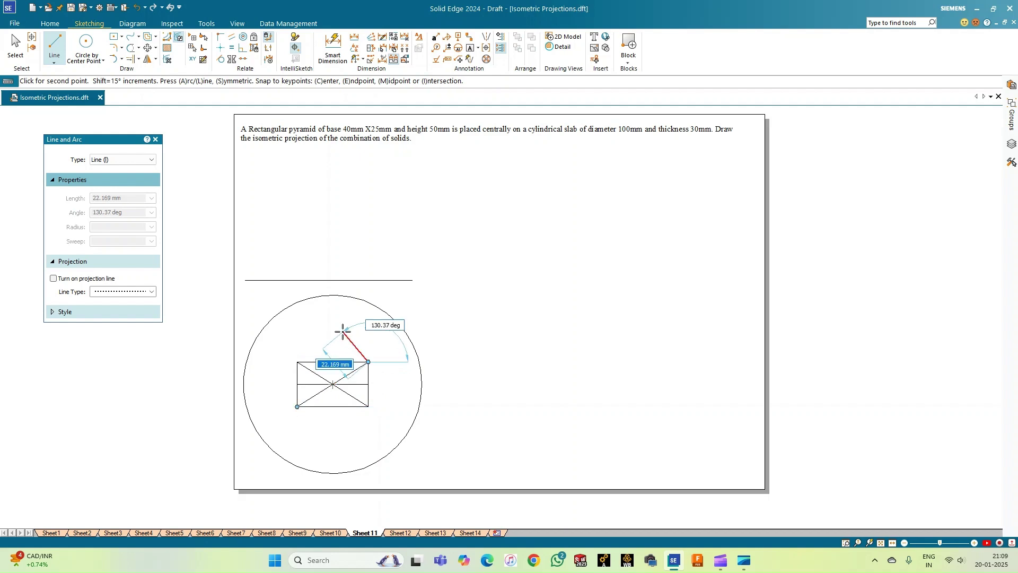
right_click(342, 328)
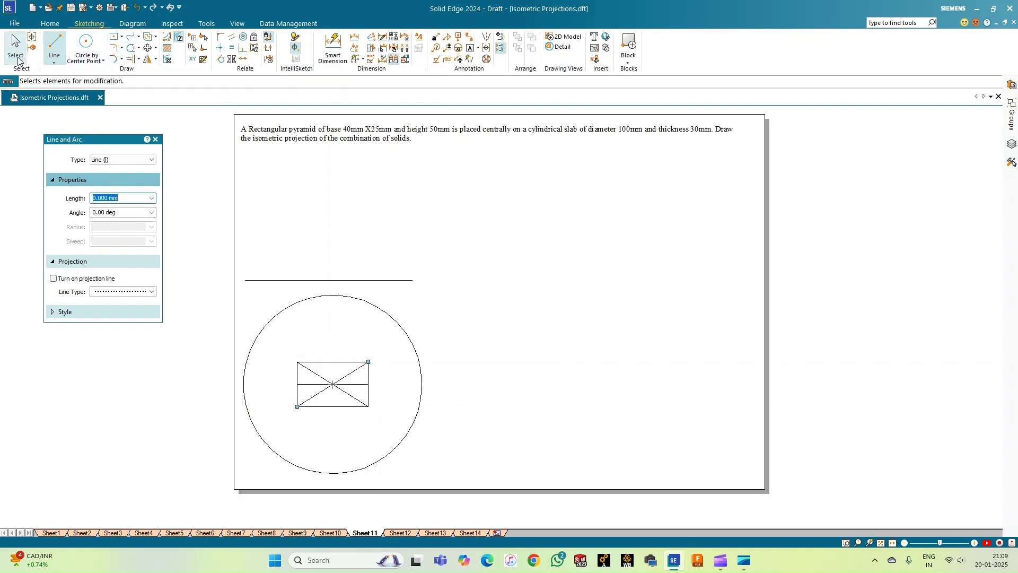
Trim away both halves of the horizontal centre line inside the rectangle
click(131, 48)
click(310, 384)
click(351, 384)
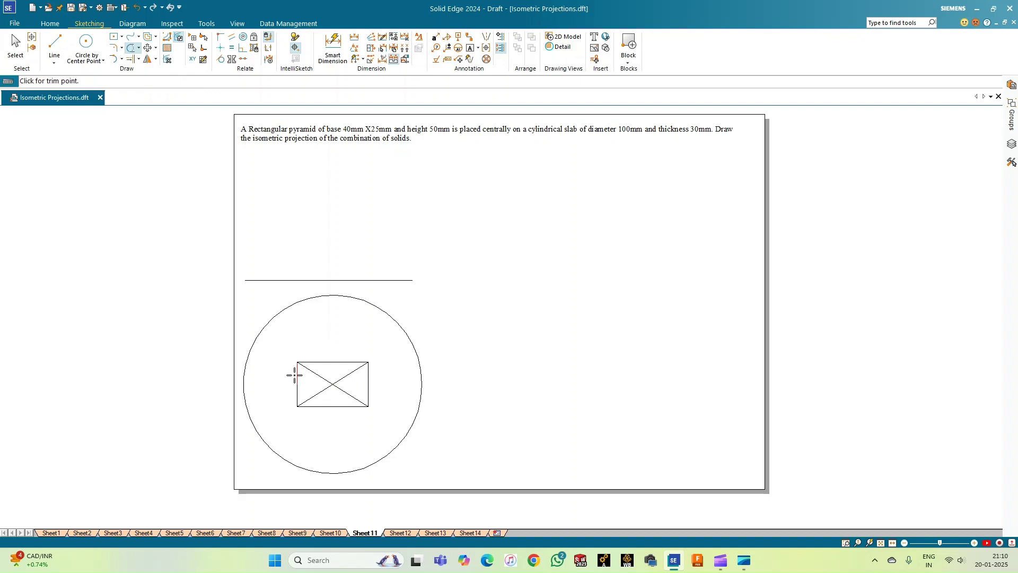
Draw a single vertical line along the rectangle's left edge from the upper corner to the lower corner
click(54, 45)
click(297, 363)
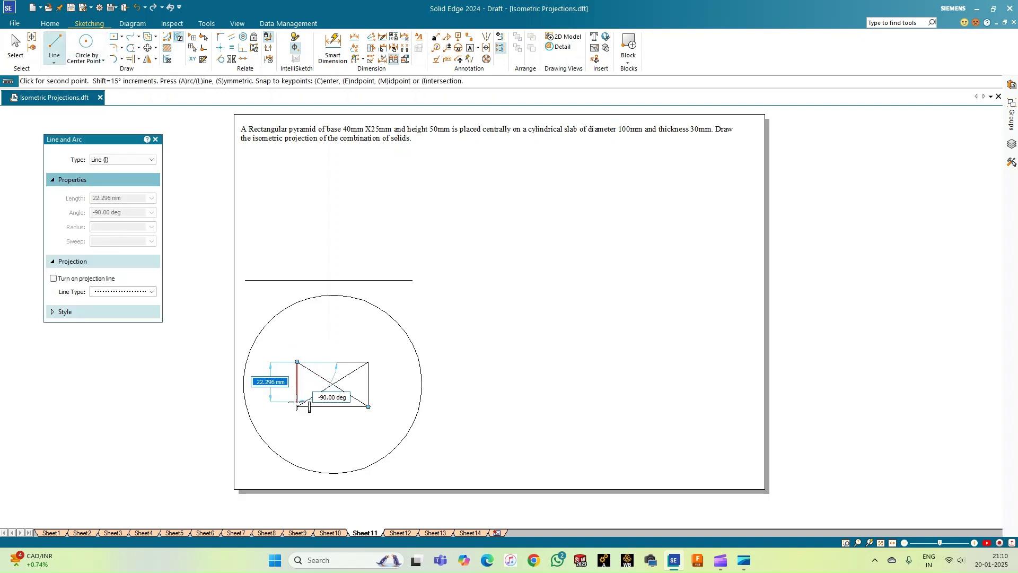
click(297, 407)
right_click(285, 377)
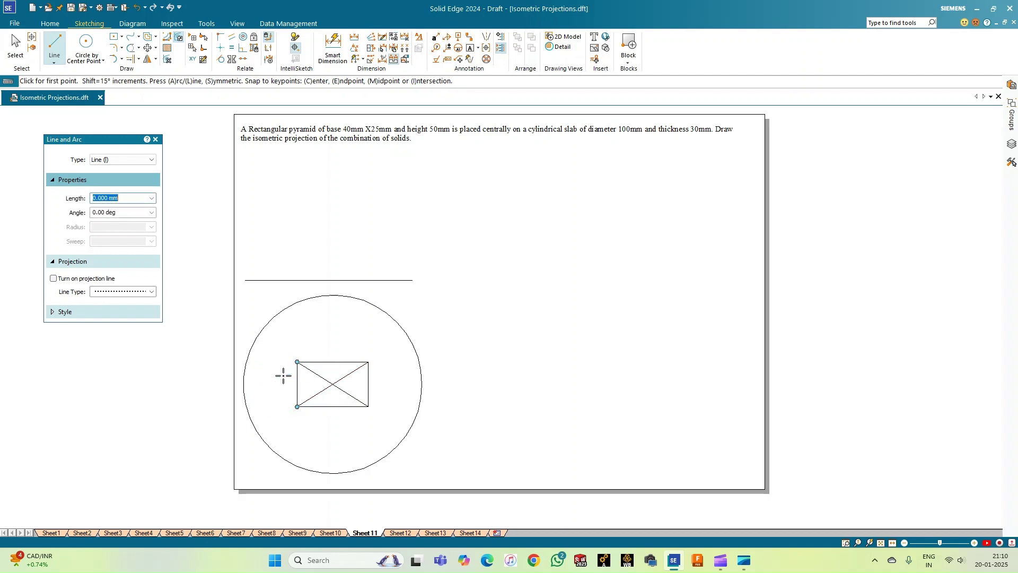
Set the line width of the circle, rectangle and diagonals to 0.50 mm
click(12, 51)
drag(450, 460, 230, 312)
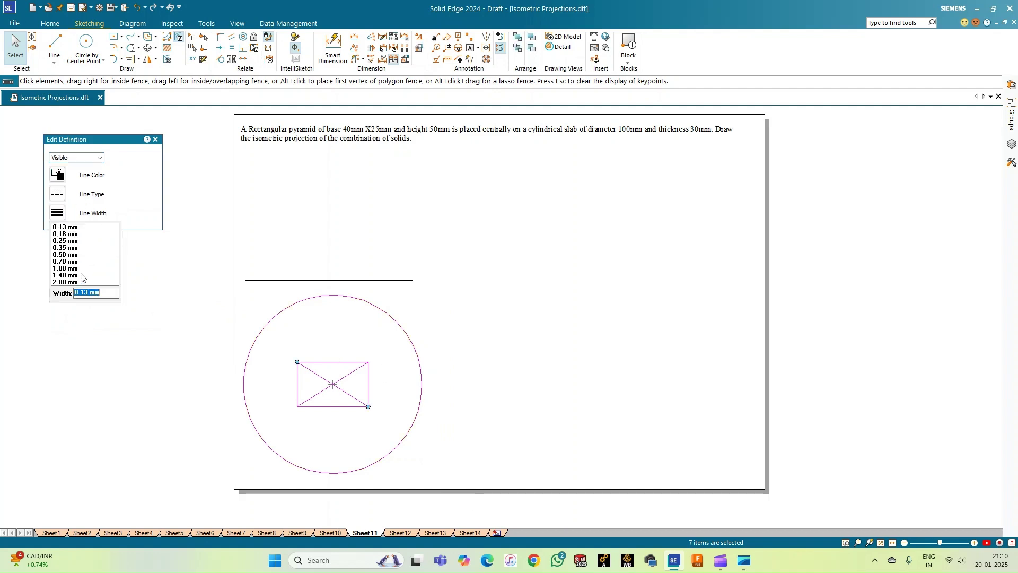
click(74, 255)
click(476, 296)
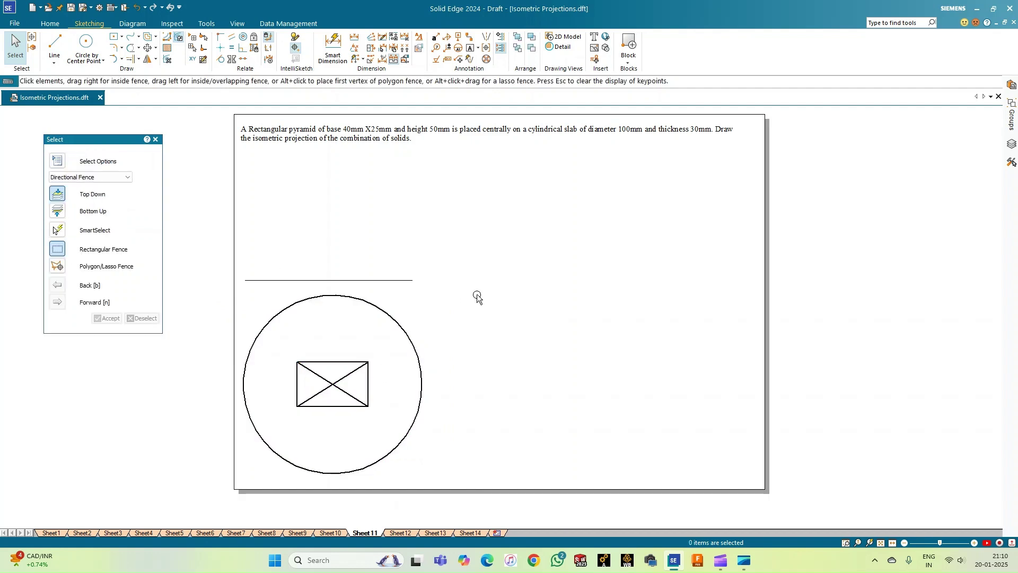
Replace the horizontal reference line above the circle with a longer 0.18 mm wide line running just above the circle
click(309, 280)
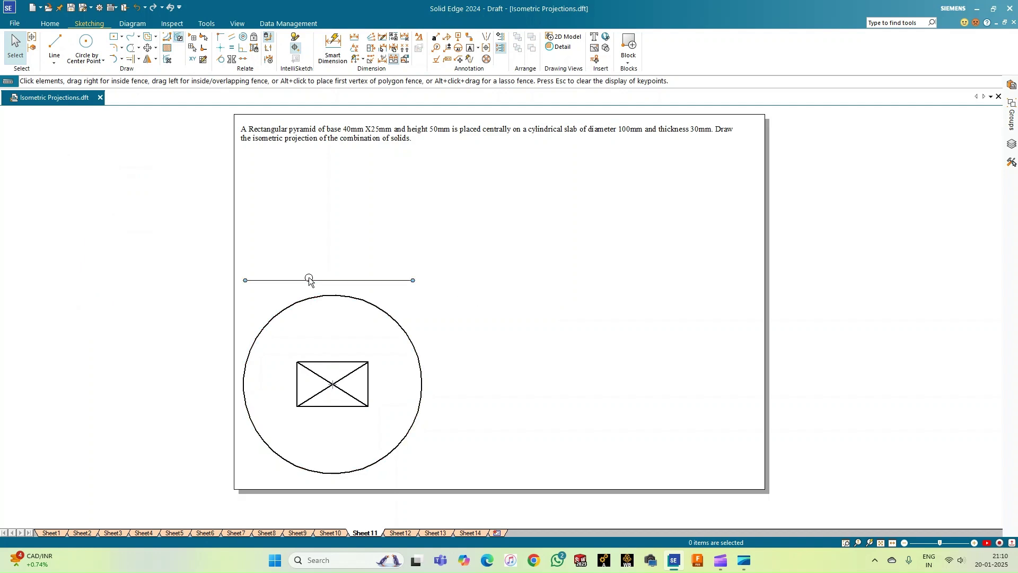
key(Delete)
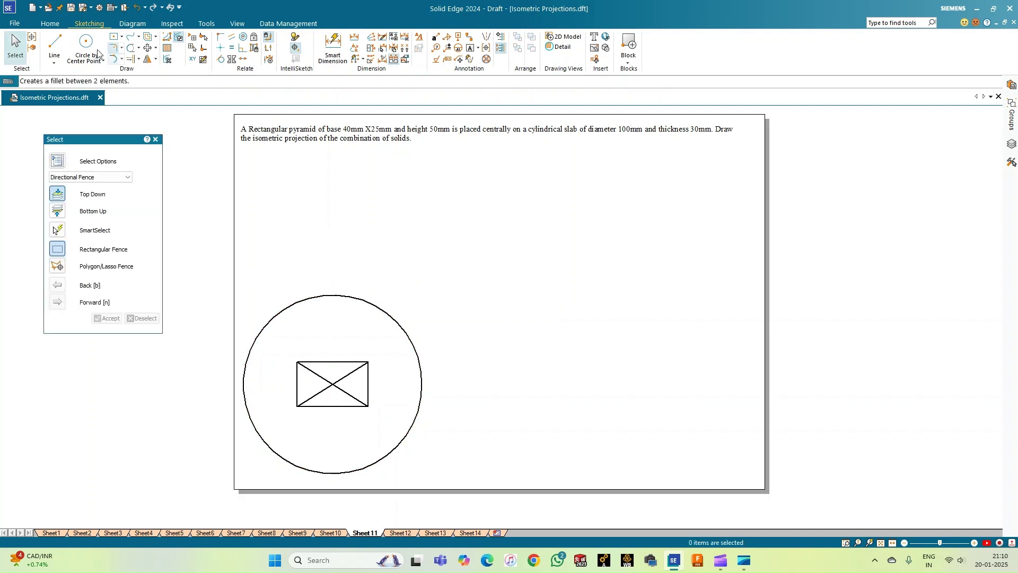
click(54, 45)
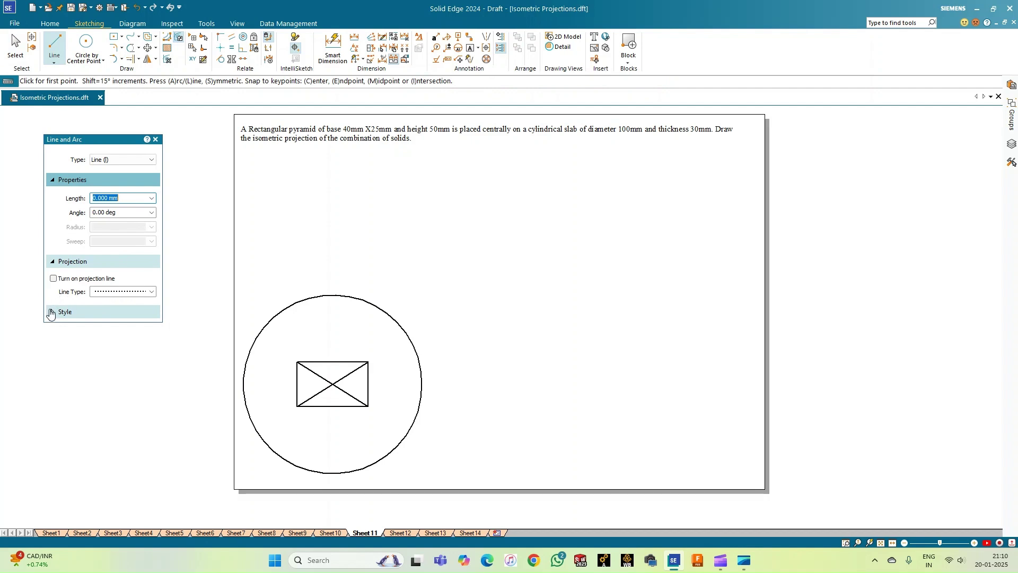
click(66, 315)
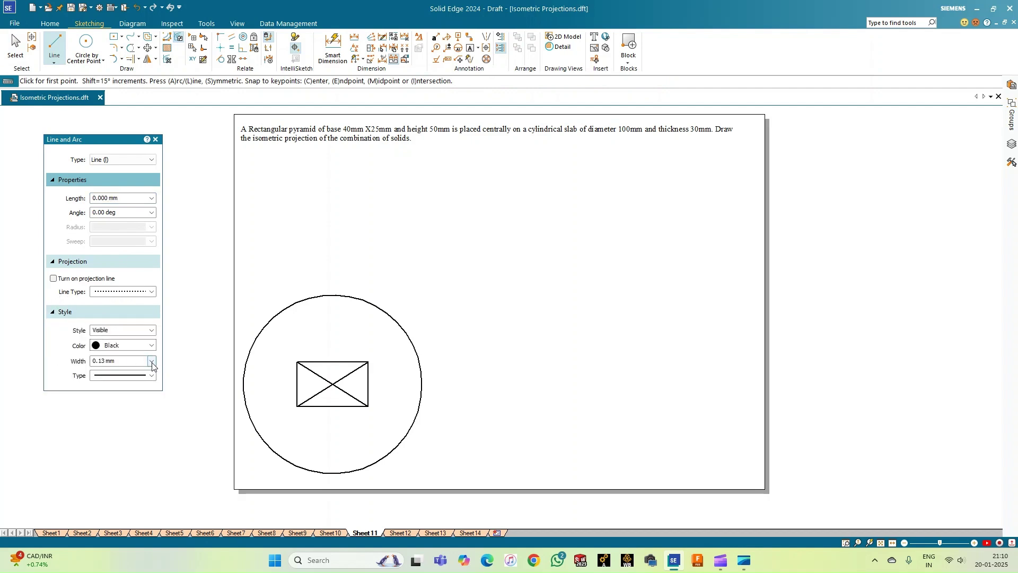
click(152, 361)
click(124, 382)
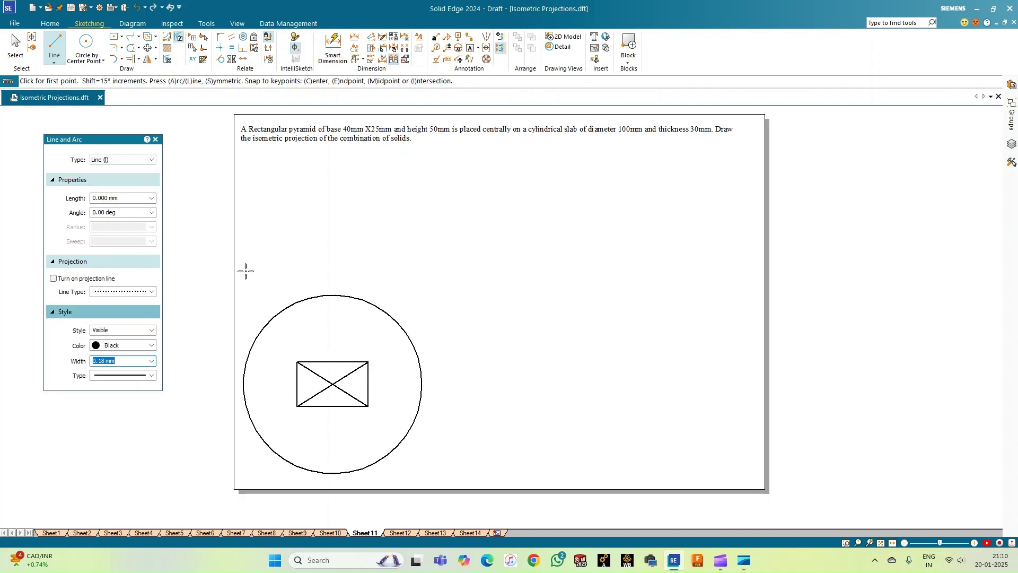
click(238, 288)
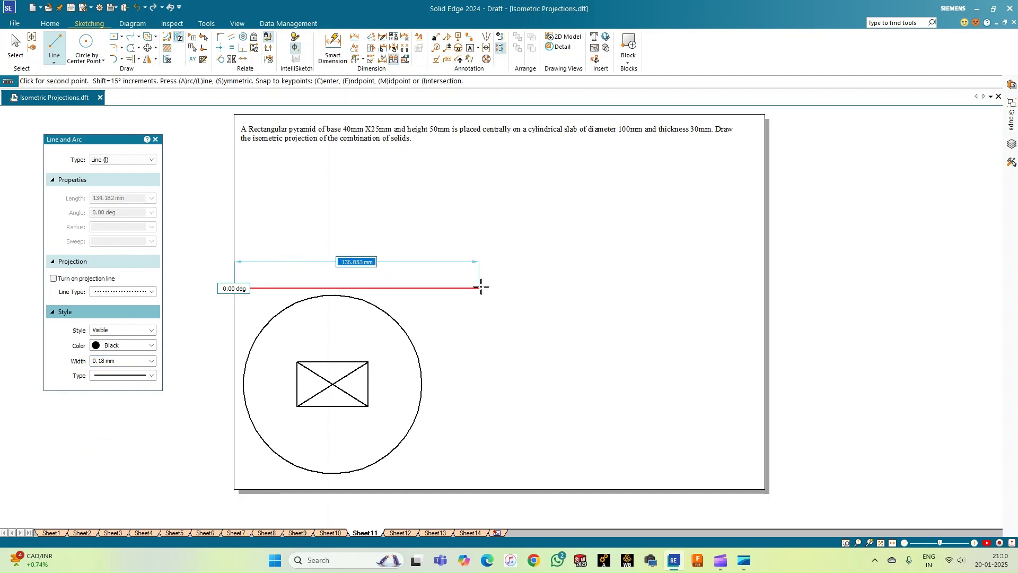
click(441, 288)
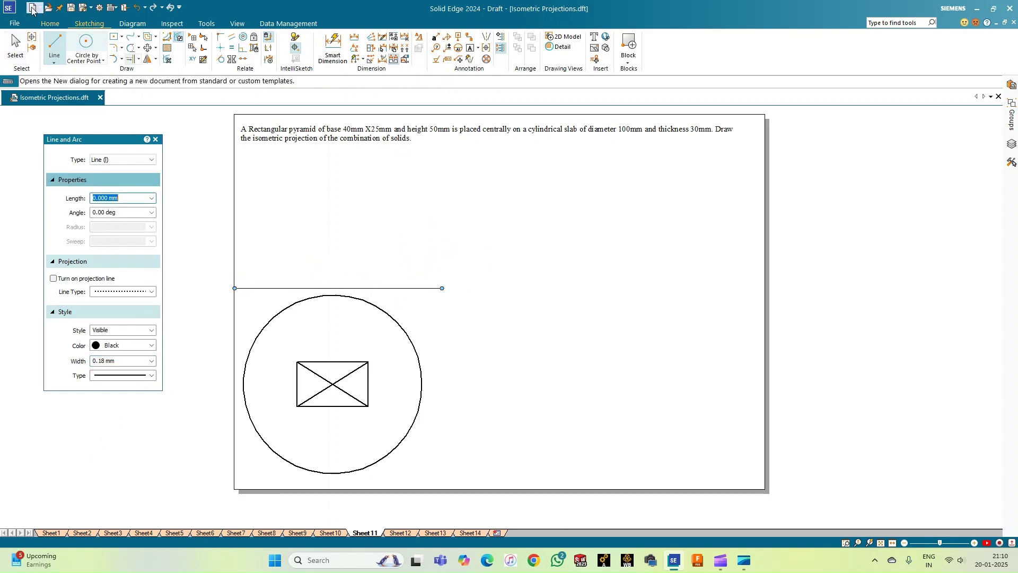
Draw the circle's horizontal diameter at 0.13 mm line width and project both its ends vertically up to the reference line
click(153, 361)
click(131, 371)
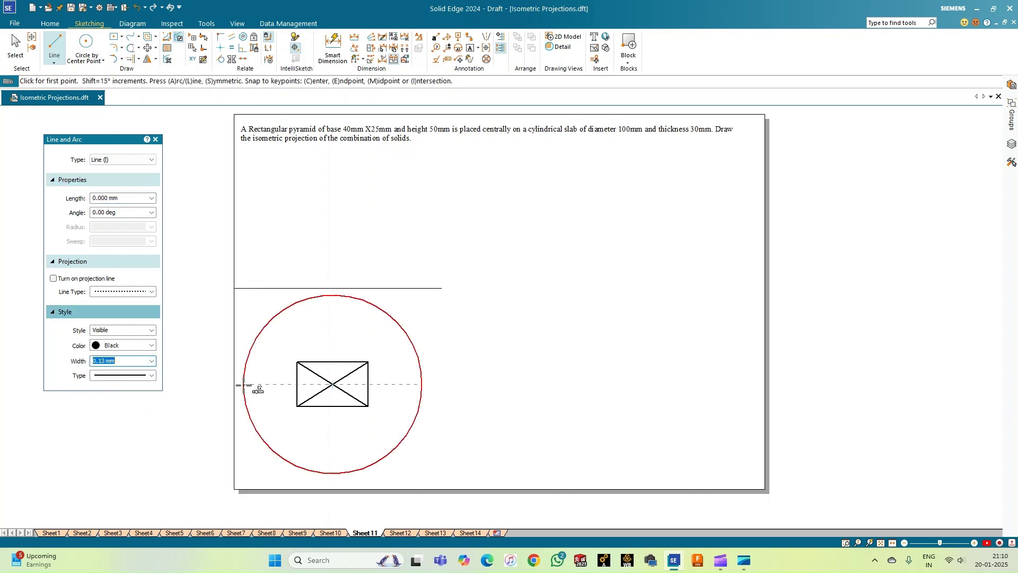
click(244, 384)
click(421, 384)
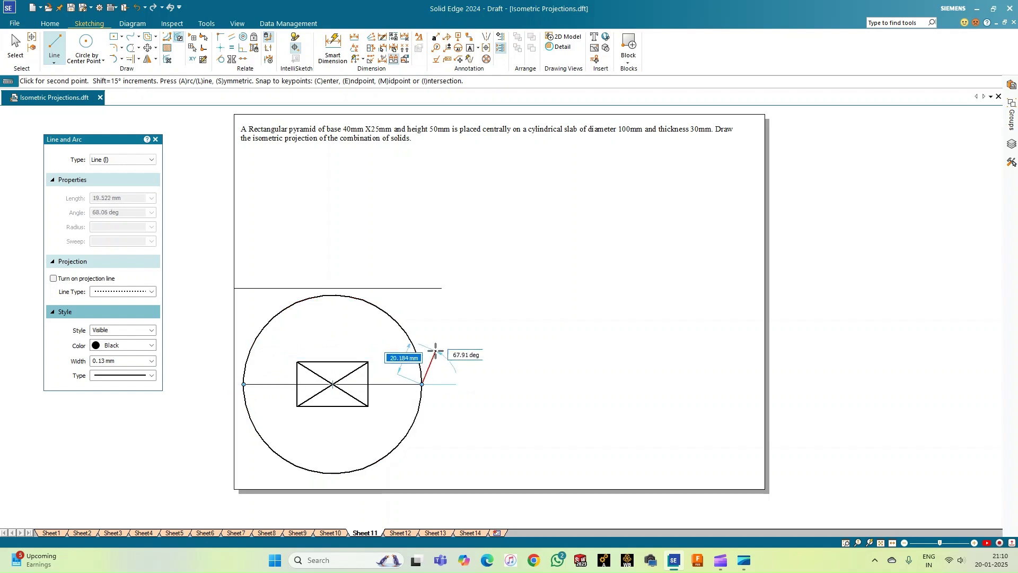
click(418, 288)
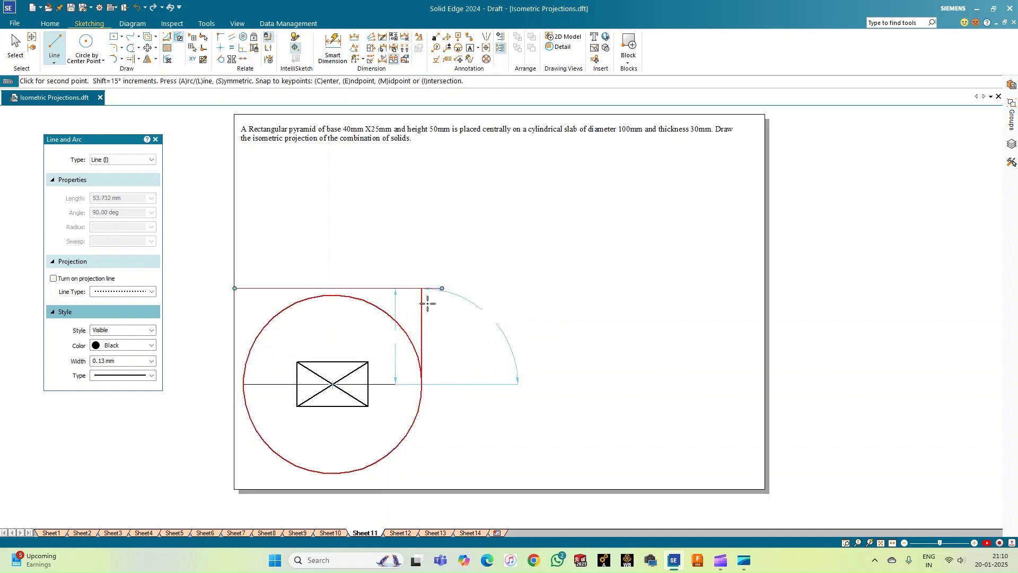
right_click(230, 389)
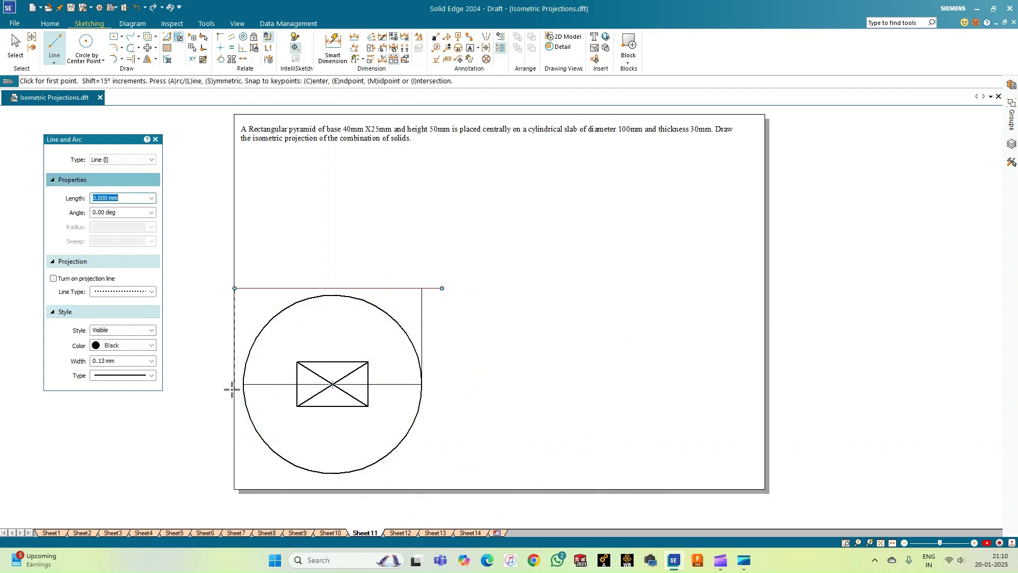
click(243, 384)
click(244, 287)
right_click(318, 364)
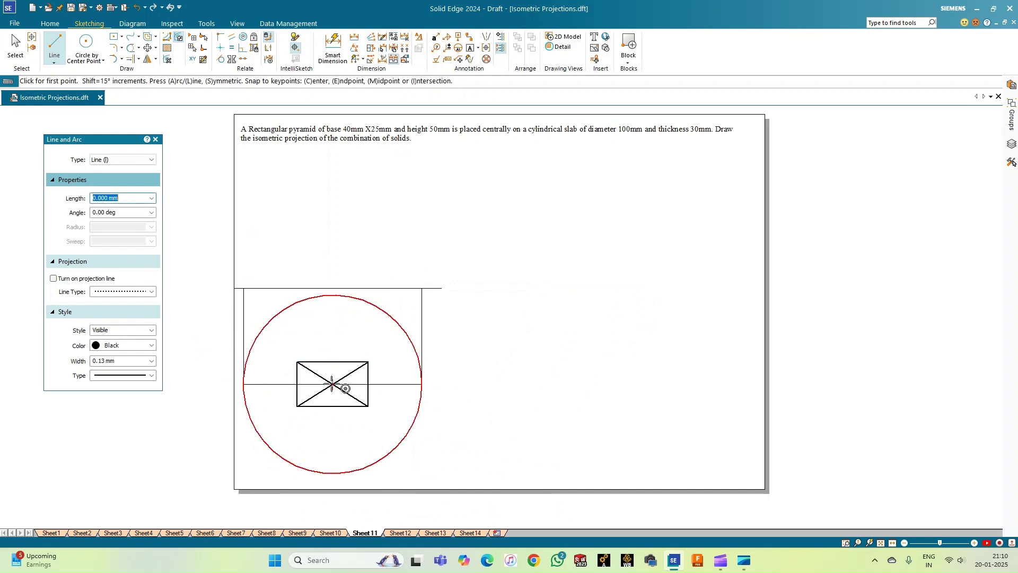
Draw a vertical line from the circle's centre up to the reference line and choose the dash-dot projection line type
click(333, 383)
click(330, 287)
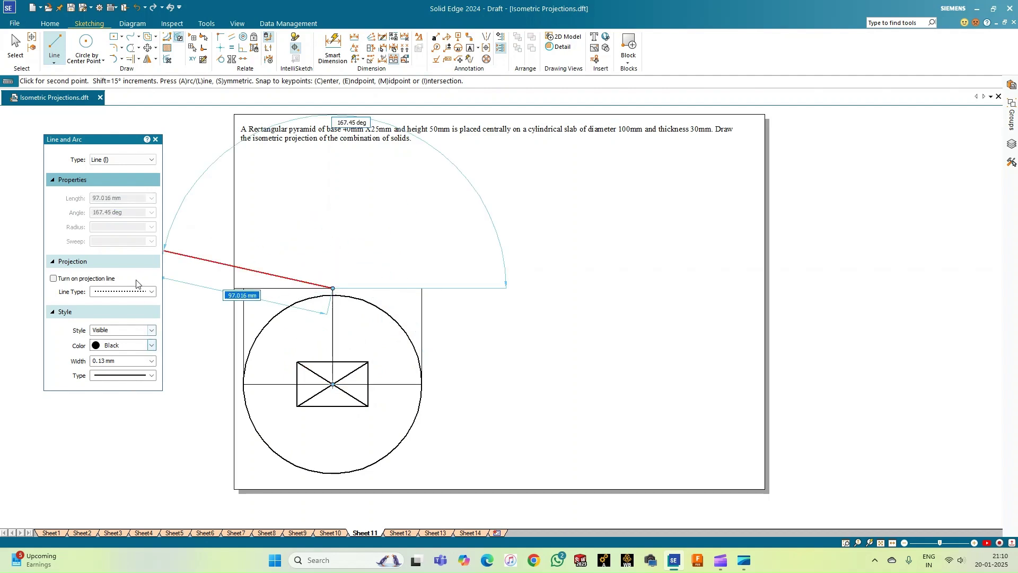
click(151, 292)
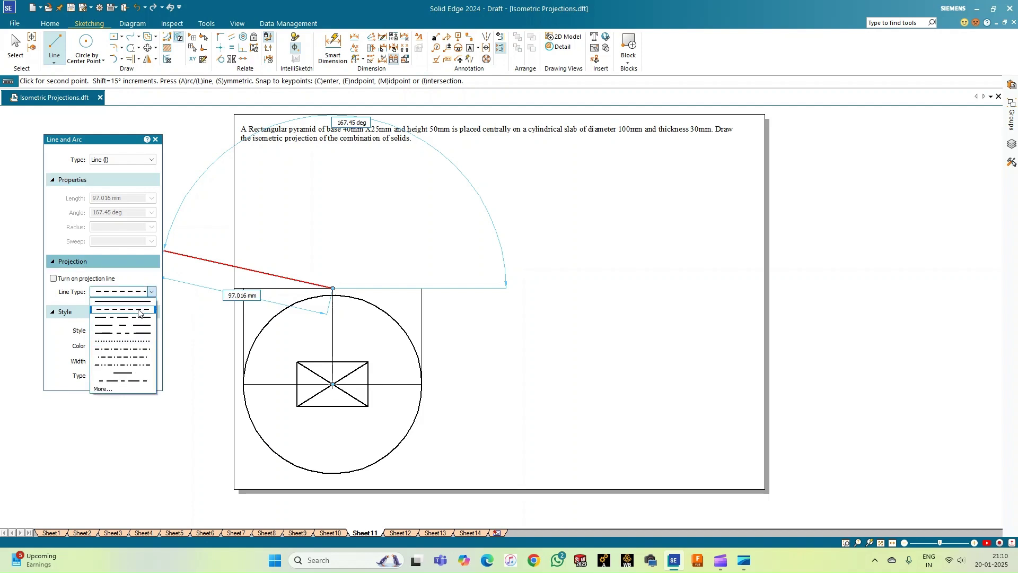
click(141, 323)
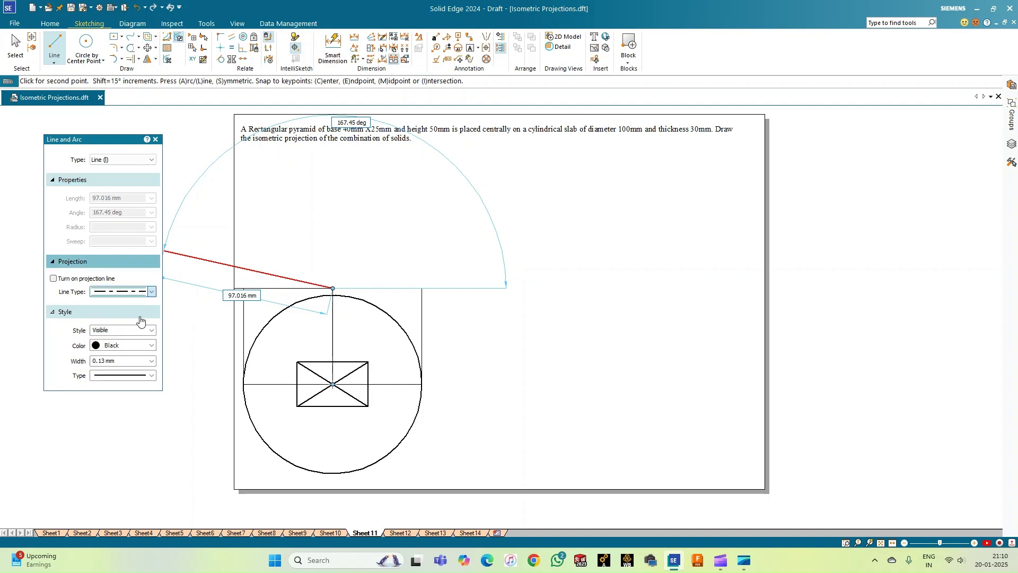
Extend the vertical axis above the reference line by 30 mm for the slab thickness and another 50 mm for the pyramid height
click(332, 234)
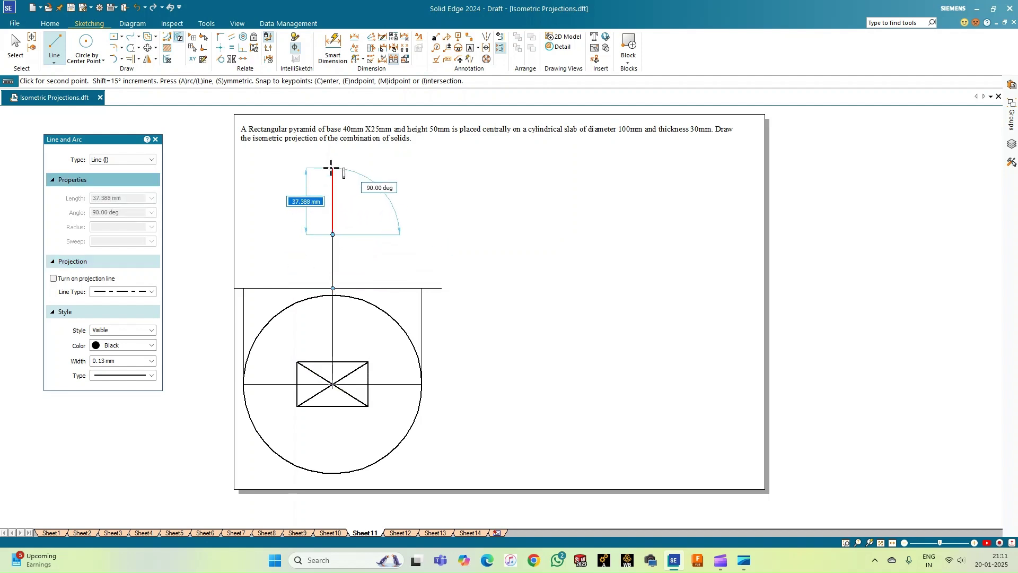
text(50)
key(Tab)
key(Return)
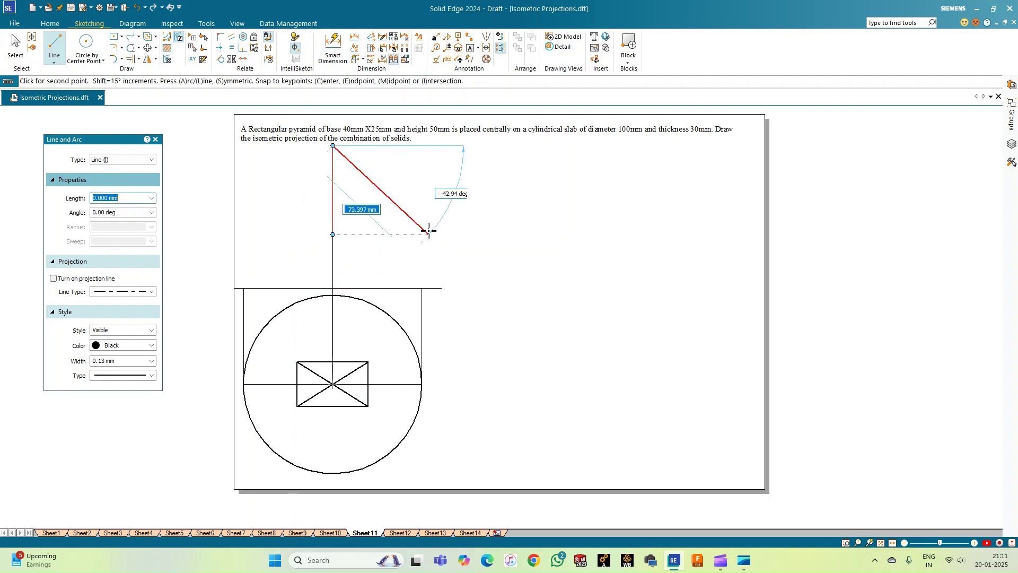
key(Escape)
Project the base rectangle's left and right edges vertically up to the reference line
click(297, 406)
click(297, 362)
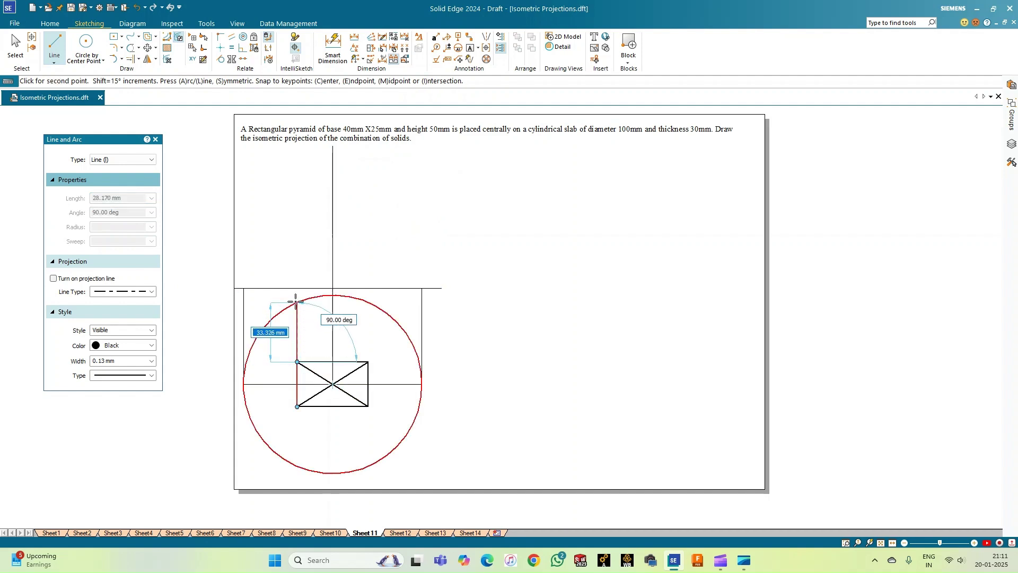
click(314, 295)
key(Escape)
click(369, 362)
click(368, 288)
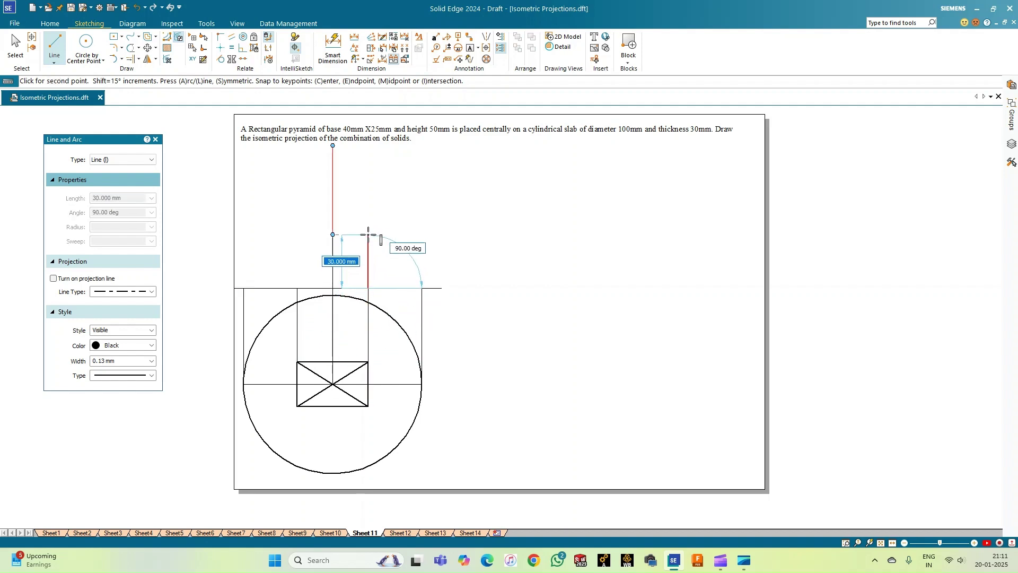
Continue the right projector 30 mm above the reference line, cross horizontally to the left projector and return down to the reference line
click(368, 234)
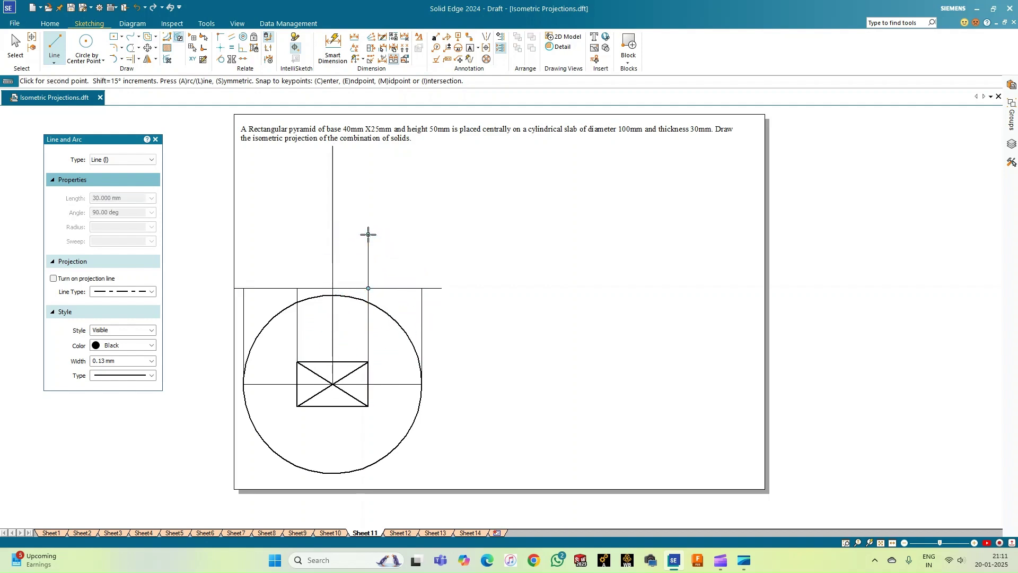
click(297, 234)
click(297, 288)
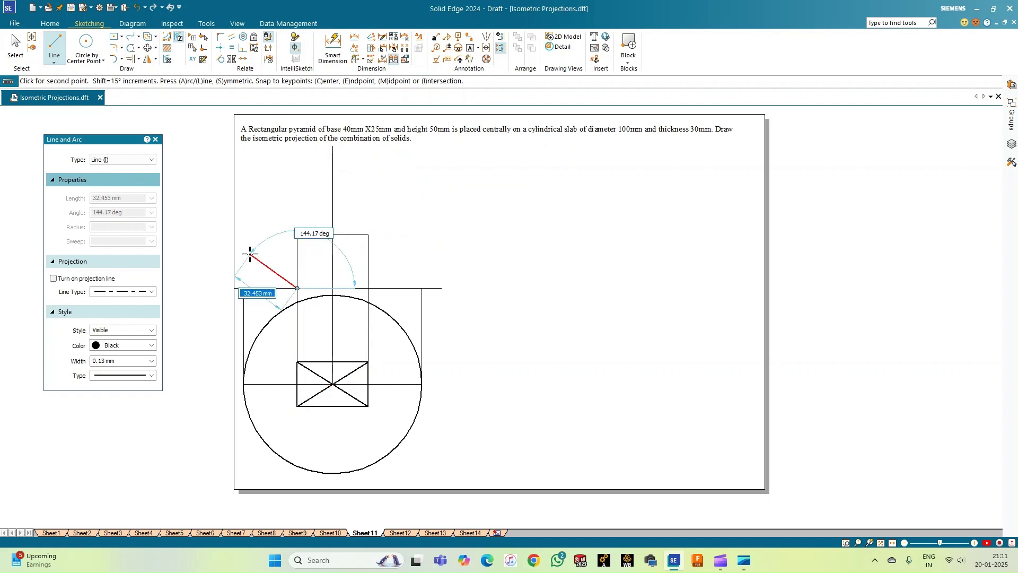
right_click(249, 254)
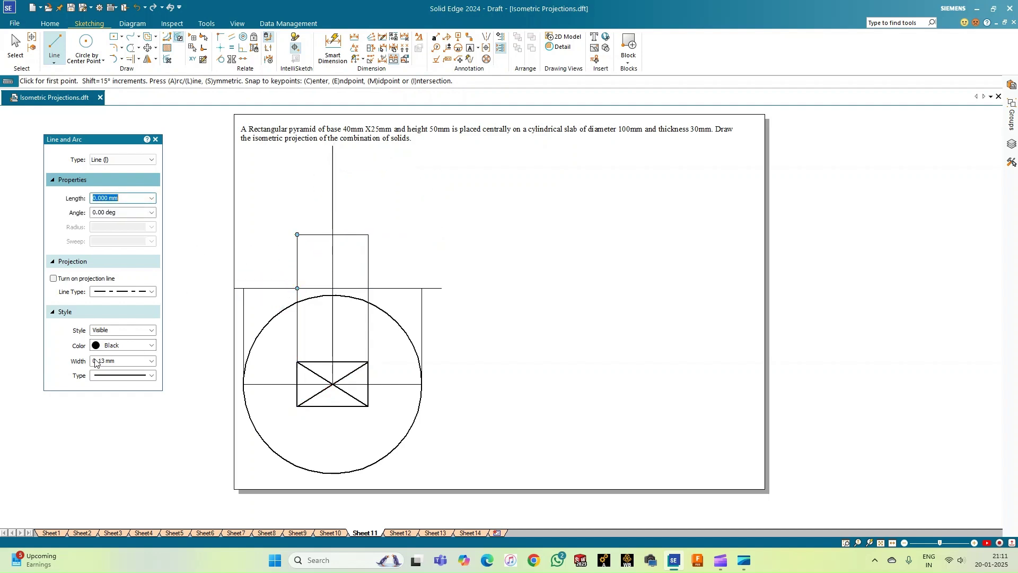
Draw the slab's front view as a 30 mm high rectangle between the circle's outer projectors, using 0.50 mm line width
click(152, 362)
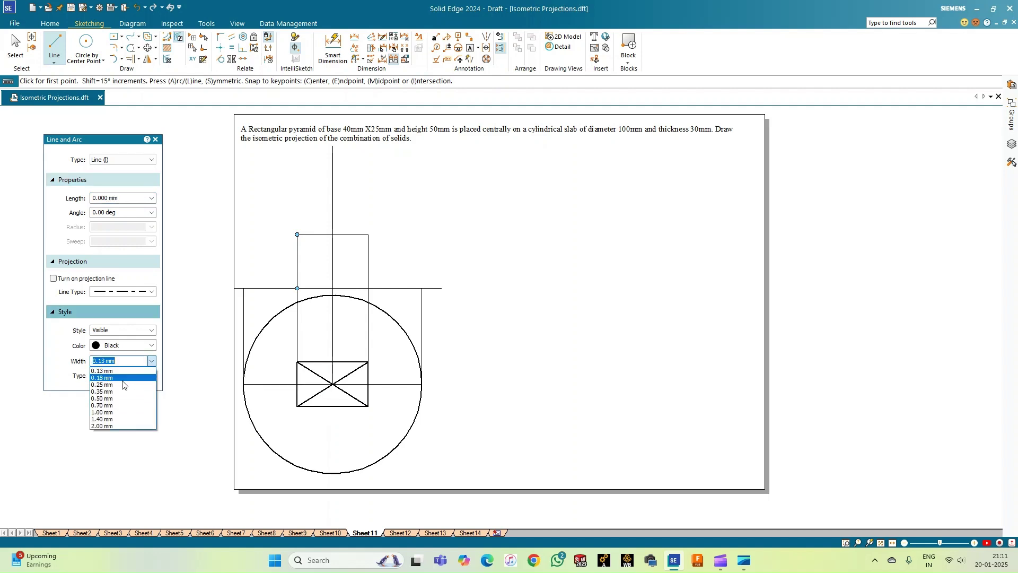
click(119, 395)
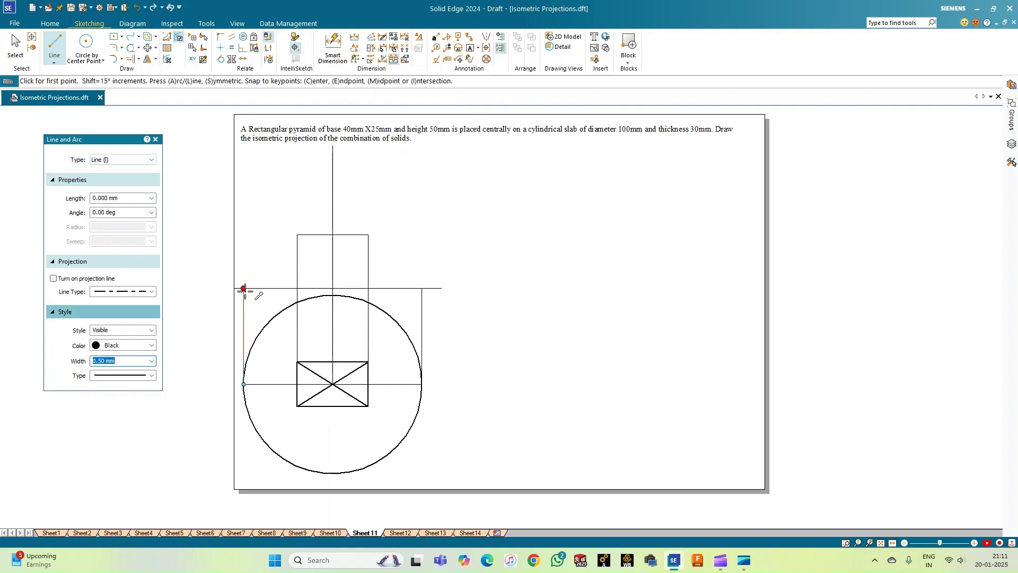
click(243, 288)
text(30)
key(Return)
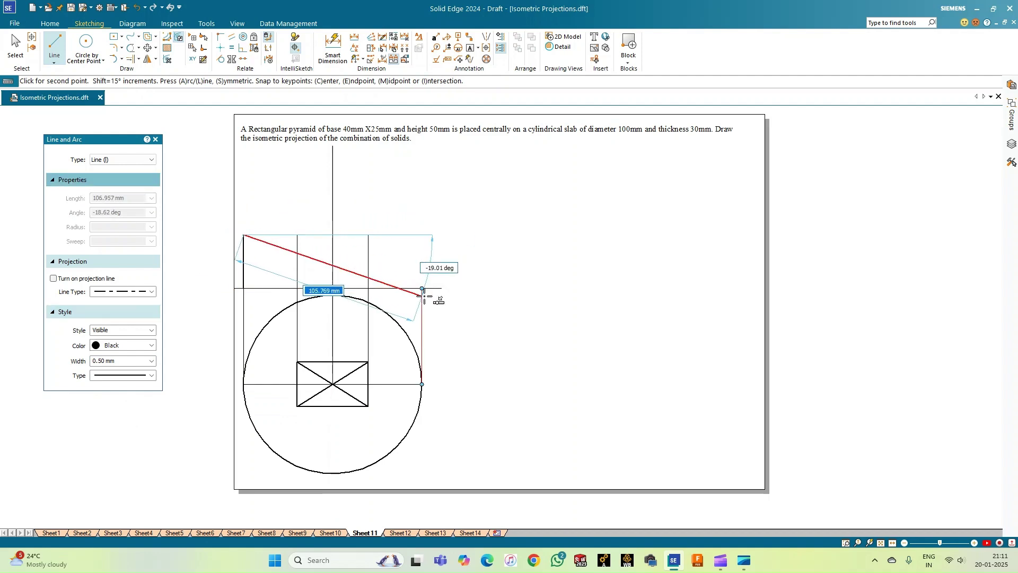
click(422, 234)
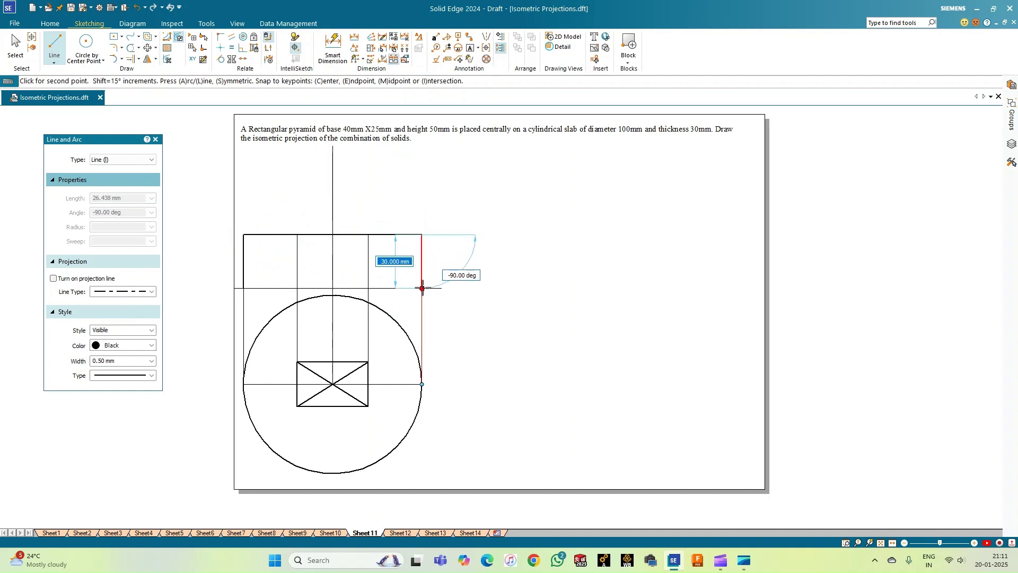
click(421, 287)
click(243, 288)
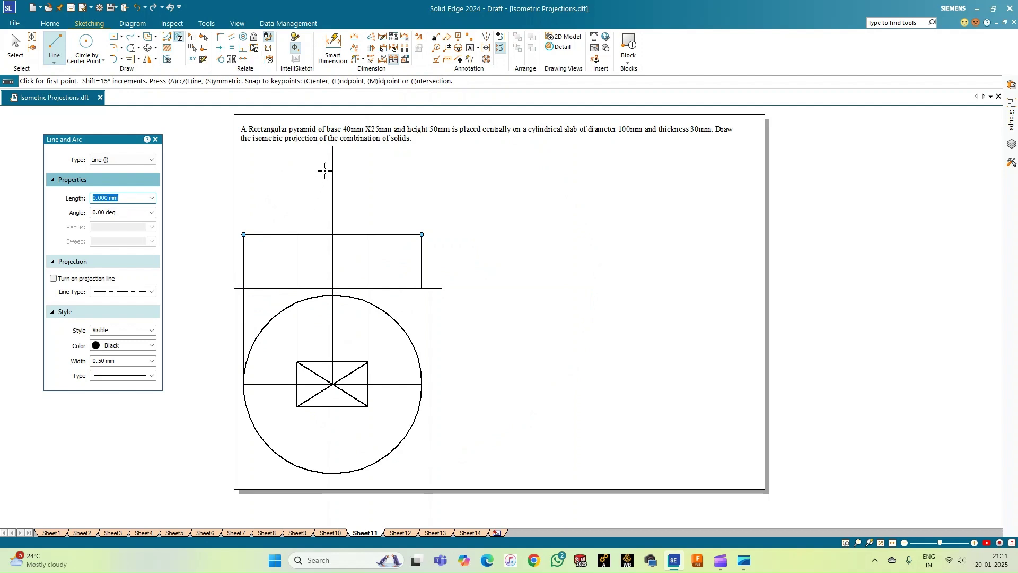
Draw the pyramid's two slant edges in the front view from the apex to the base corners on the slab's upper edge
click(333, 147)
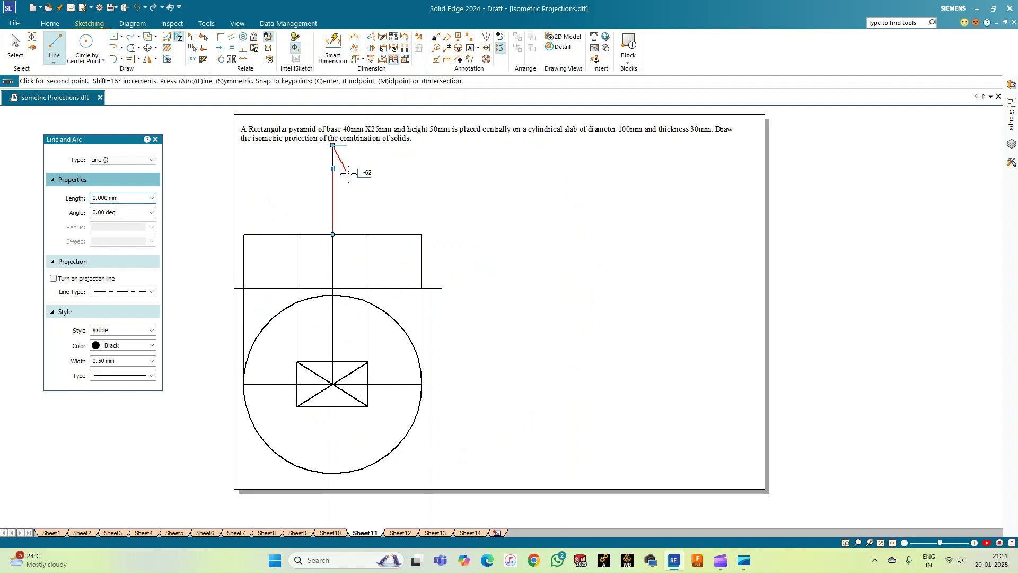
click(369, 234)
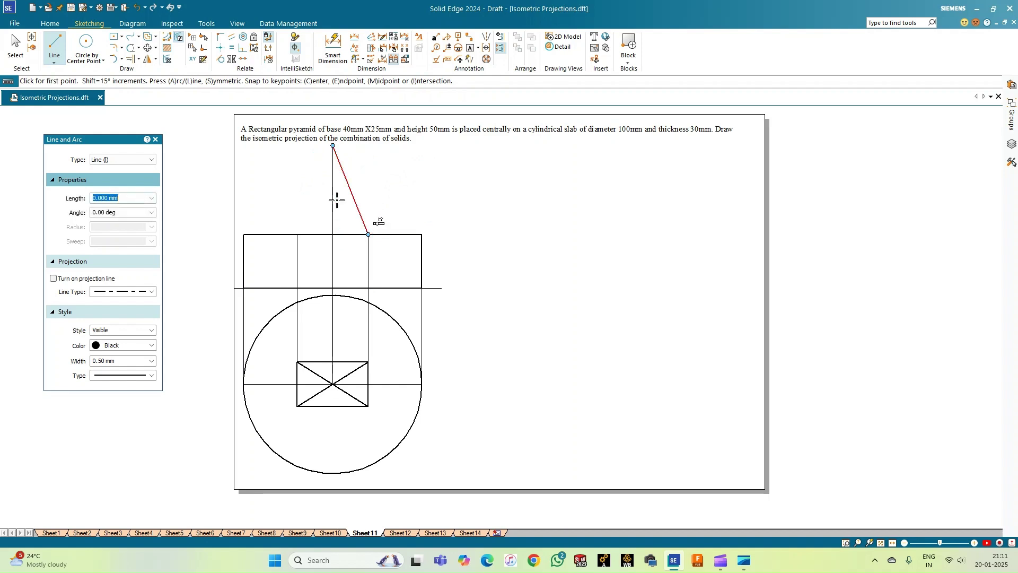
click(333, 146)
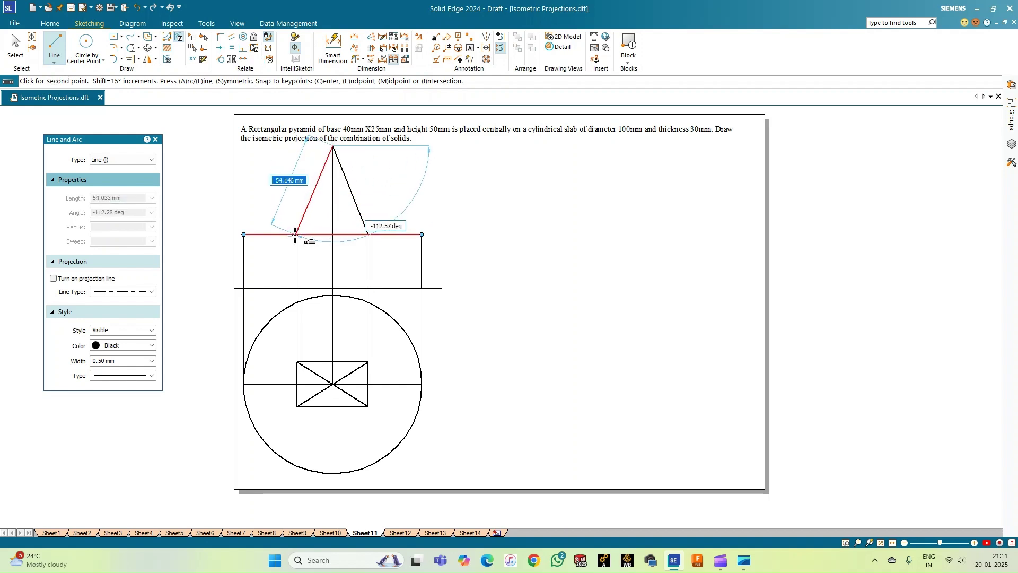
click(297, 235)
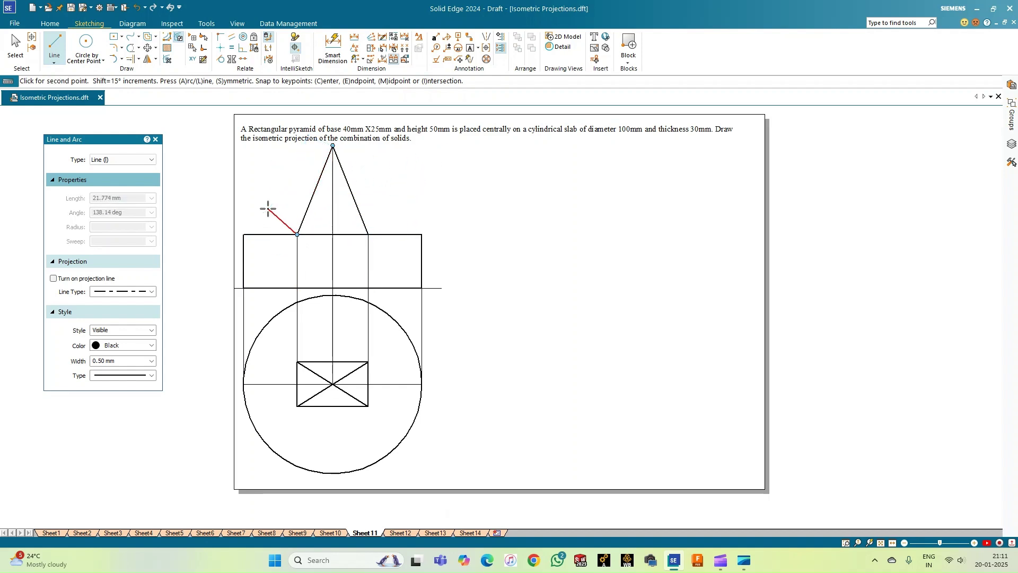
right_click(268, 209)
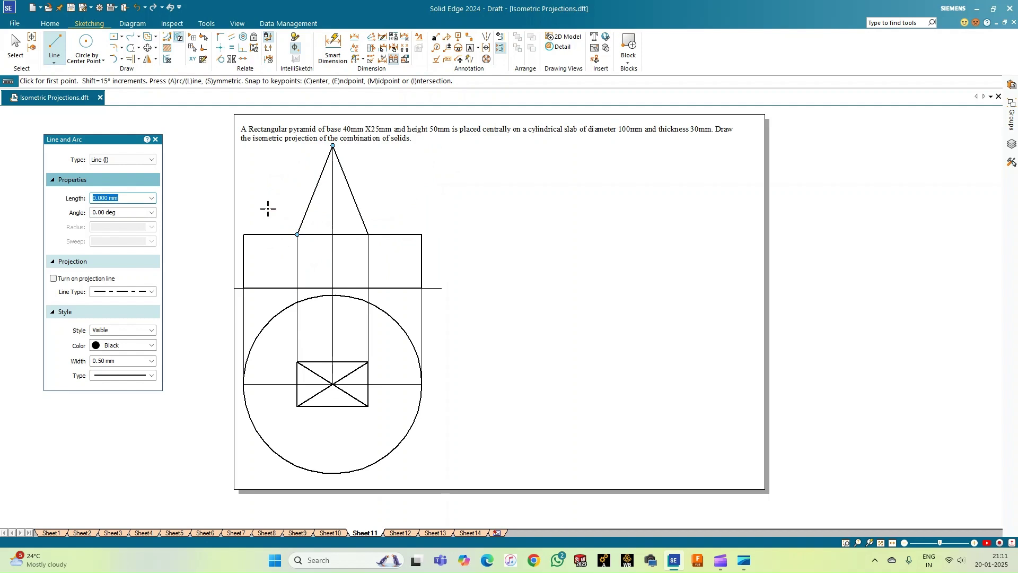
Dimension the top view's circle diameter, then the pyramid base rectangle's height and width
click(333, 47)
click(266, 326)
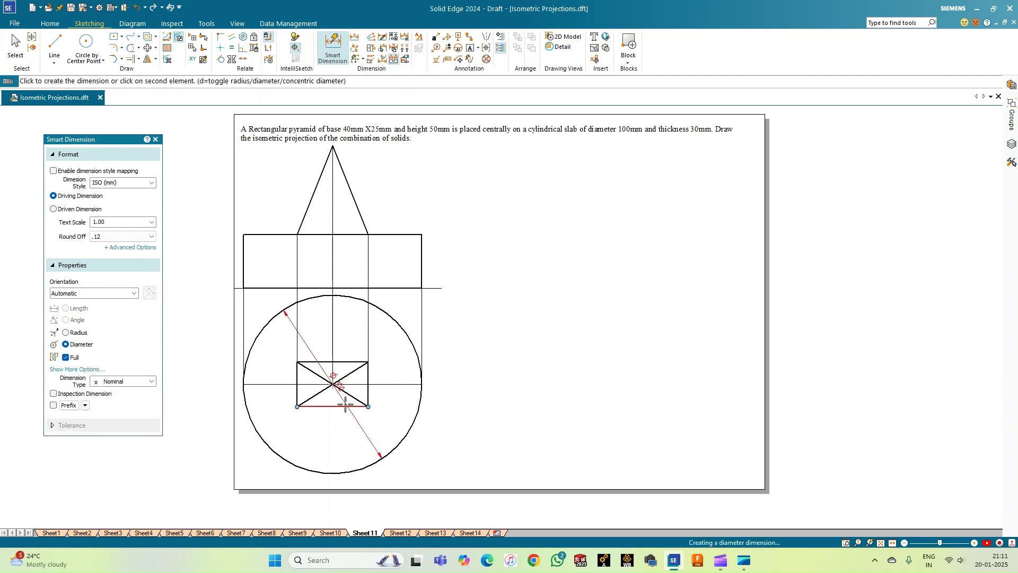
click(425, 459)
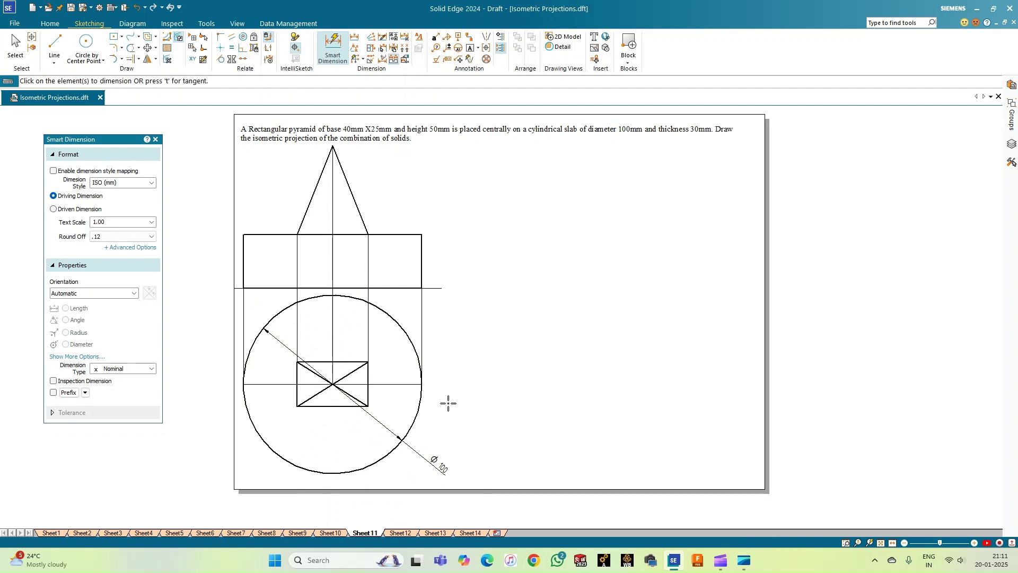
click(368, 377)
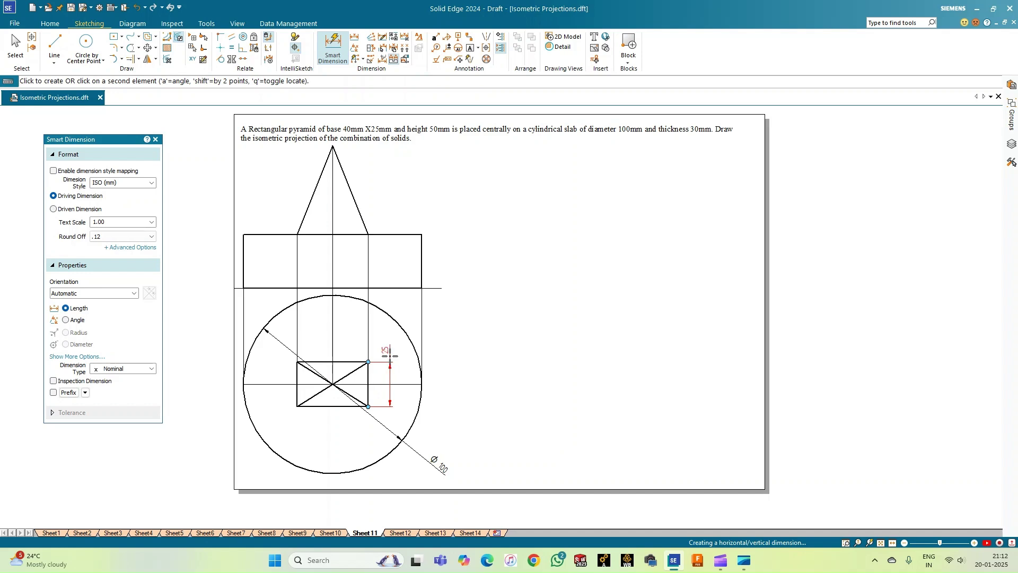
click(390, 356)
click(334, 406)
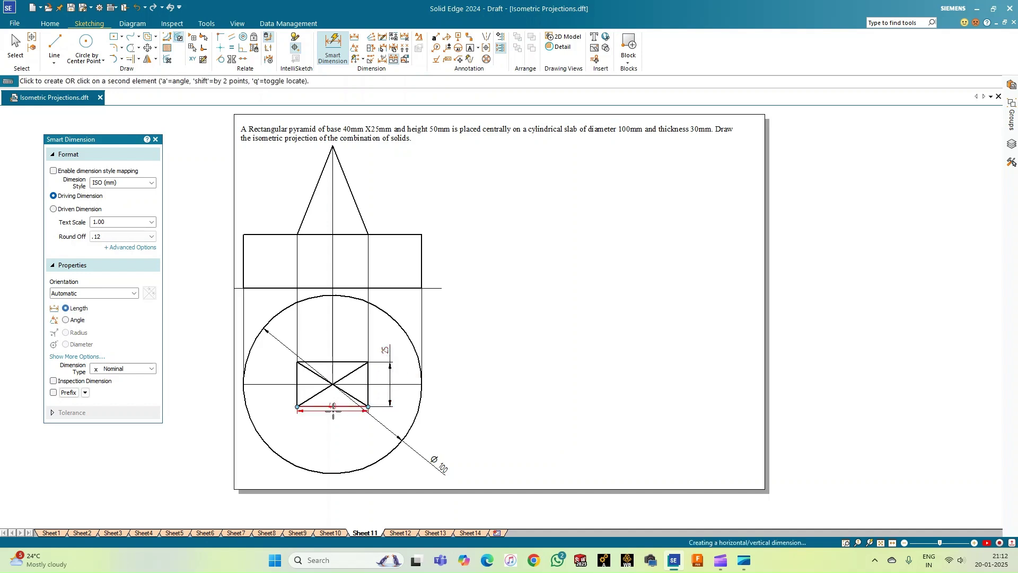
click(333, 430)
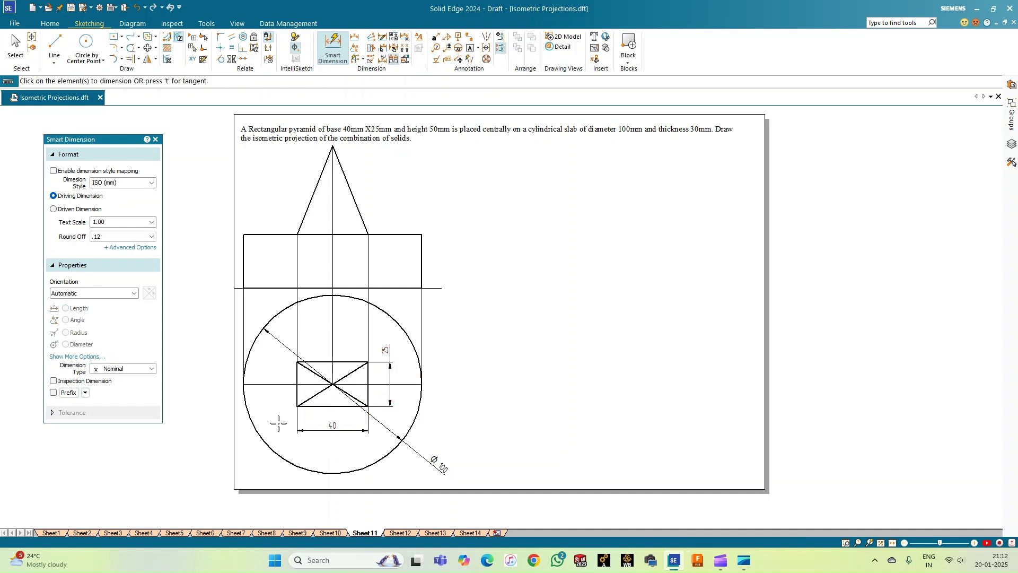
Dimension the slab's thickness and the pyramid's height beside the front view, aligning both dimensions in one vertical row
click(422, 260)
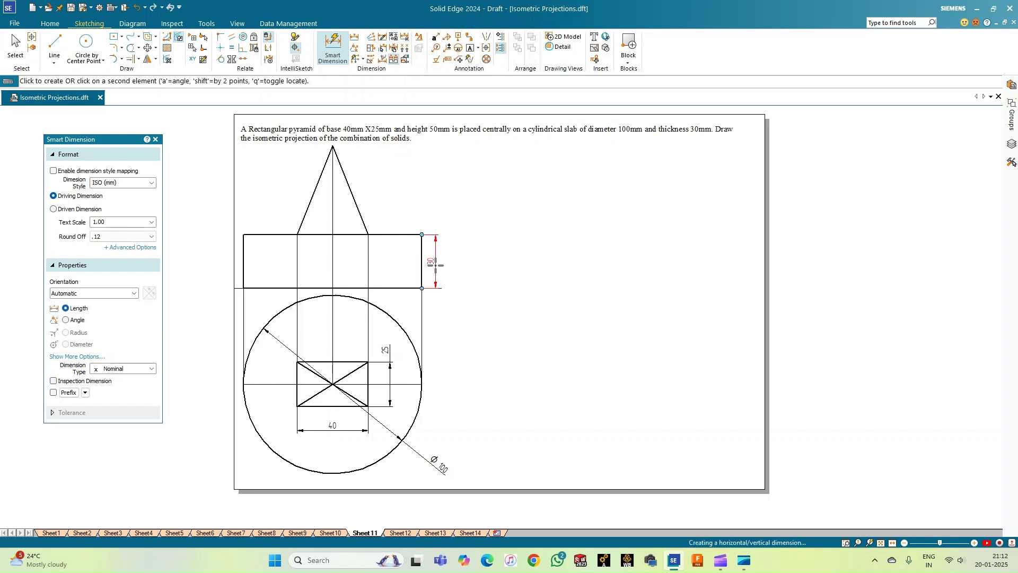
click(438, 266)
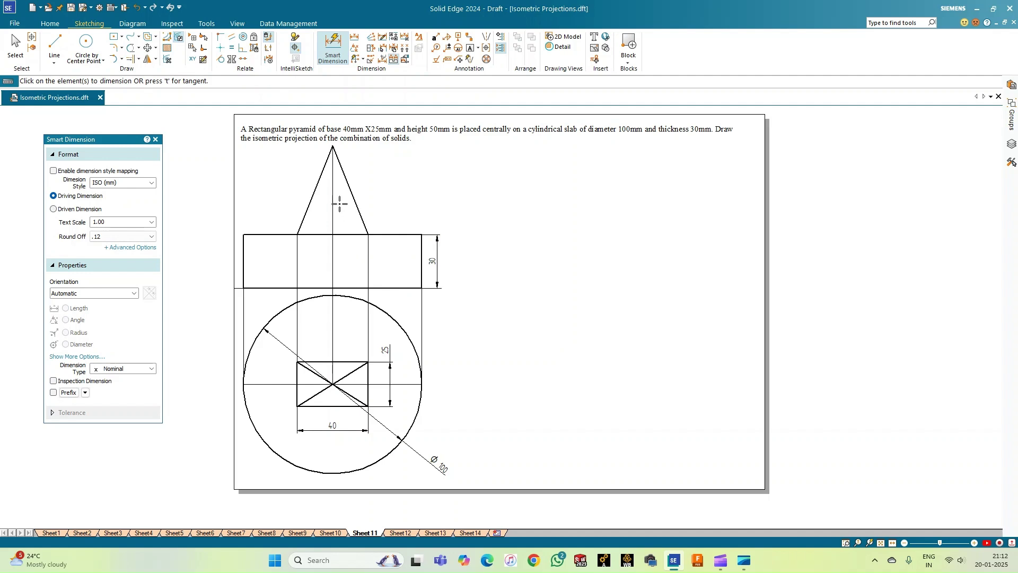
click(355, 194)
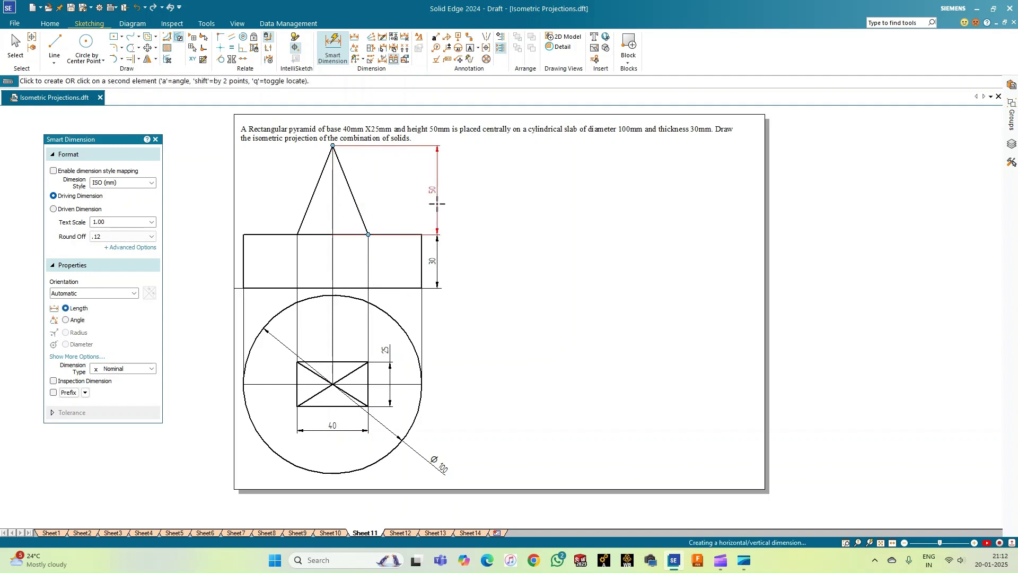
click(437, 204)
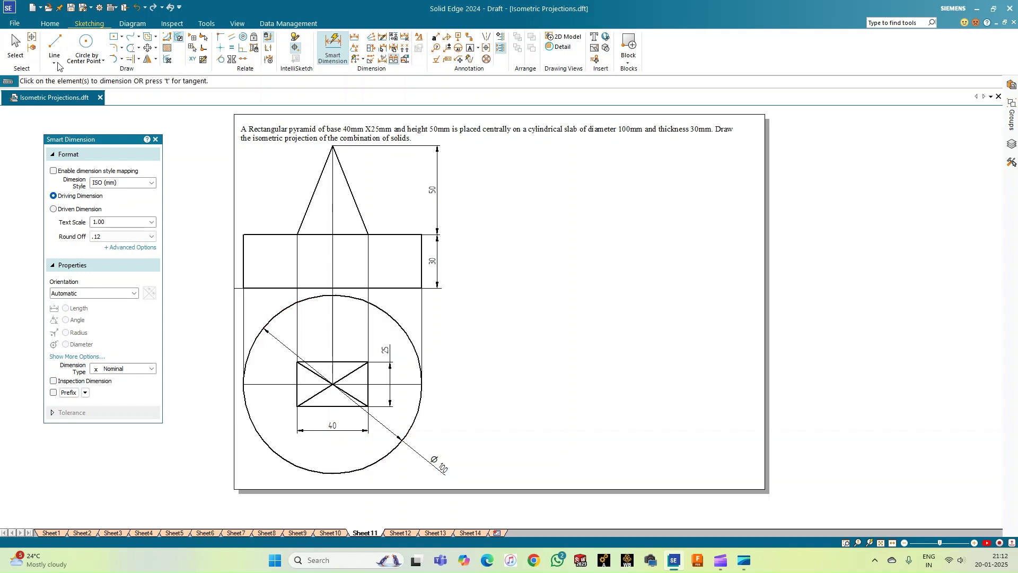
Draw a horizontal baseline with 0.13 mm line width in the lower blank area right of the top view
click(54, 42)
click(48, 314)
click(153, 364)
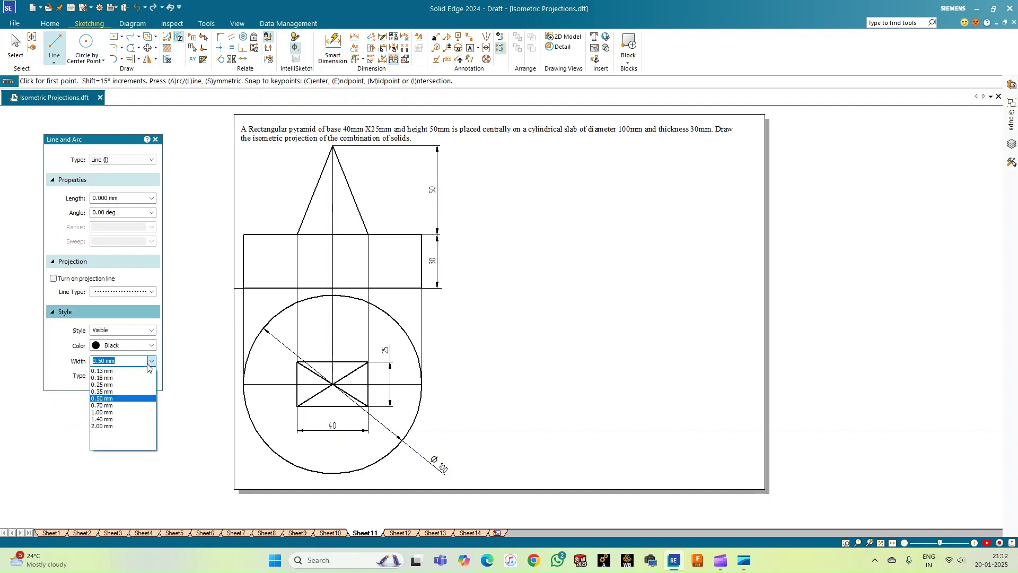
click(133, 371)
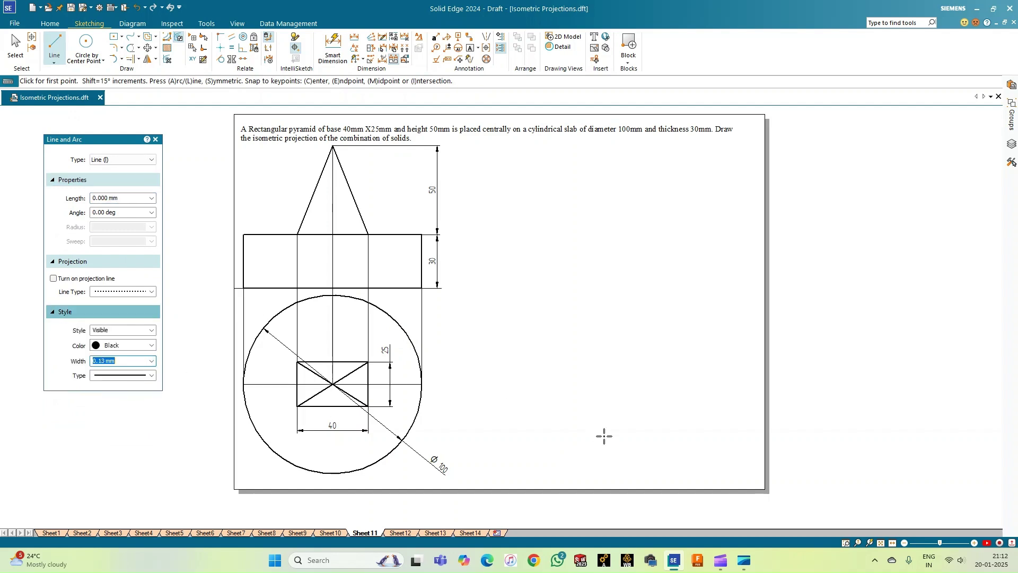
click(508, 452)
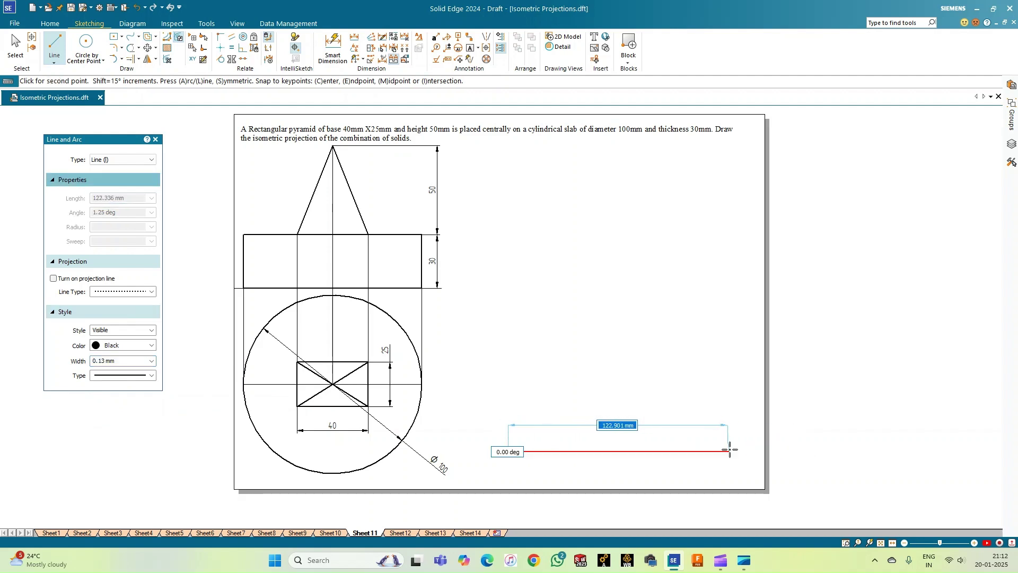
click(745, 451)
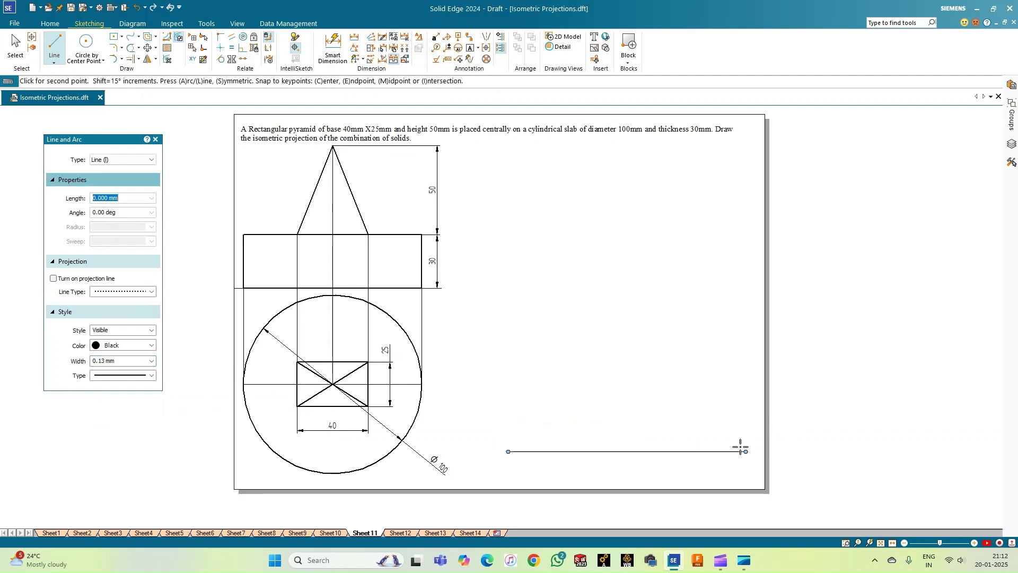
From near the baseline's middle, draw two connected rhombus sides, 100 mm at 150 degrees and 100 mm at 30 degrees
click(611, 451)
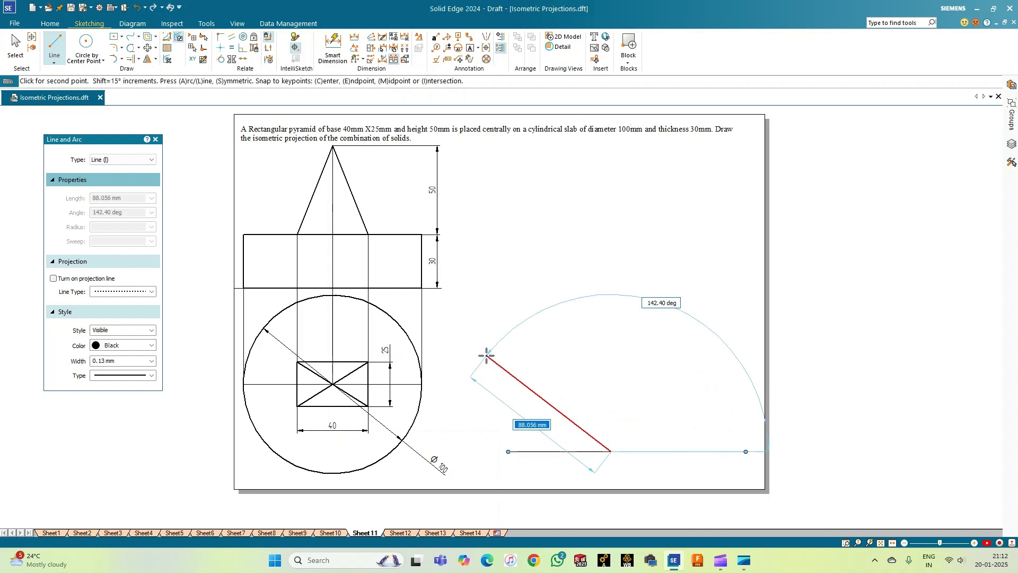
text(1)
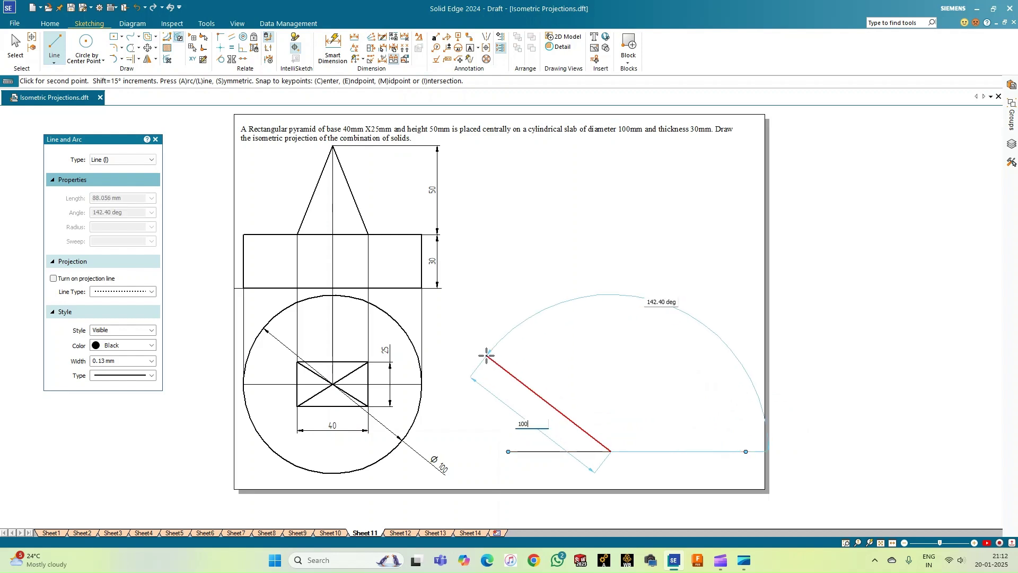
text(00)
key(Tab)
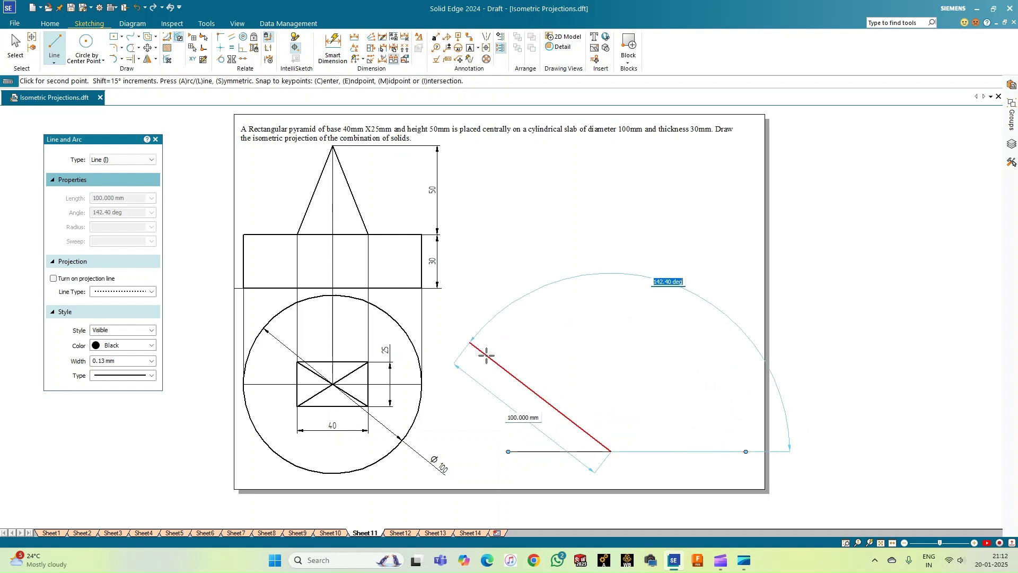
text(150)
key(Return)
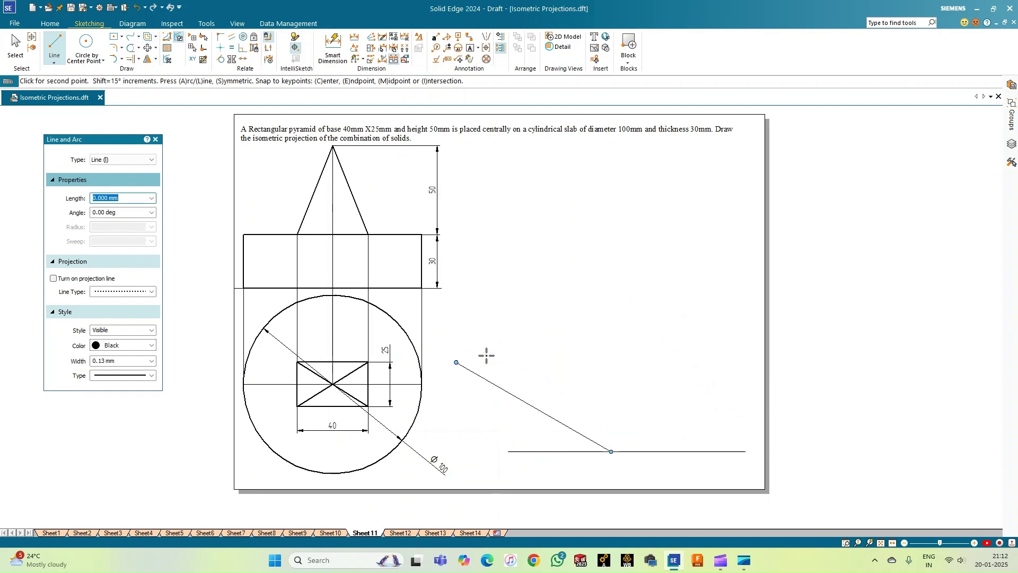
text(100)
key(Tab)
text(30)
key(Return)
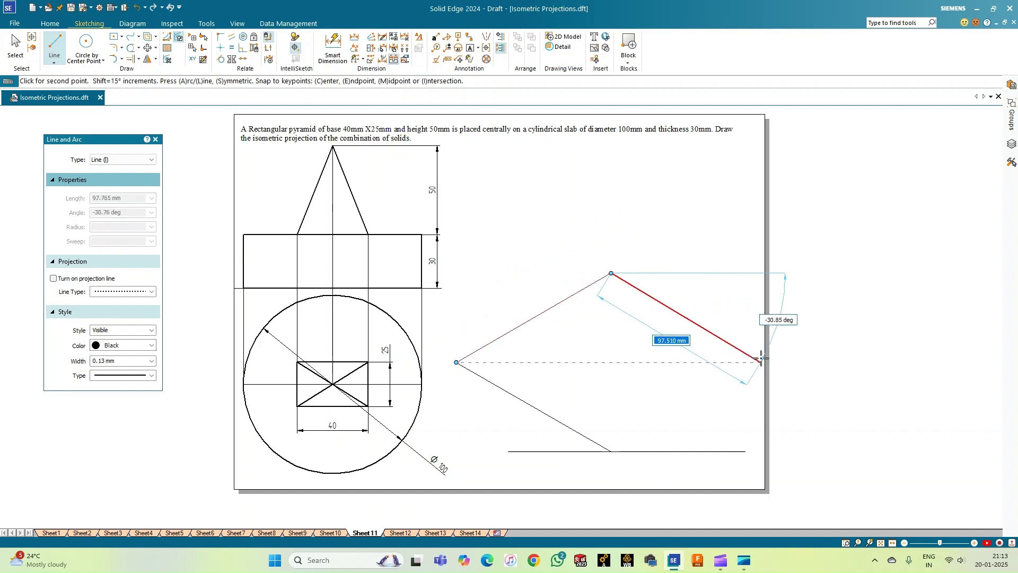
Complete the rhombus with a 100 mm side at -30 degrees and a closing side back to the starting point on the baseline
text(10)
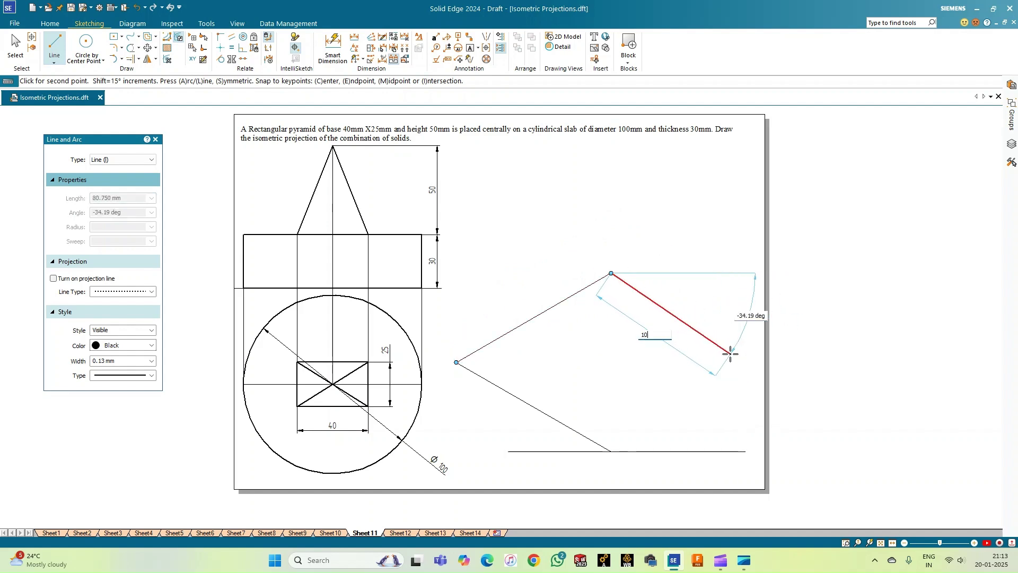
text(0)
key(Tab)
key(BackSpace)
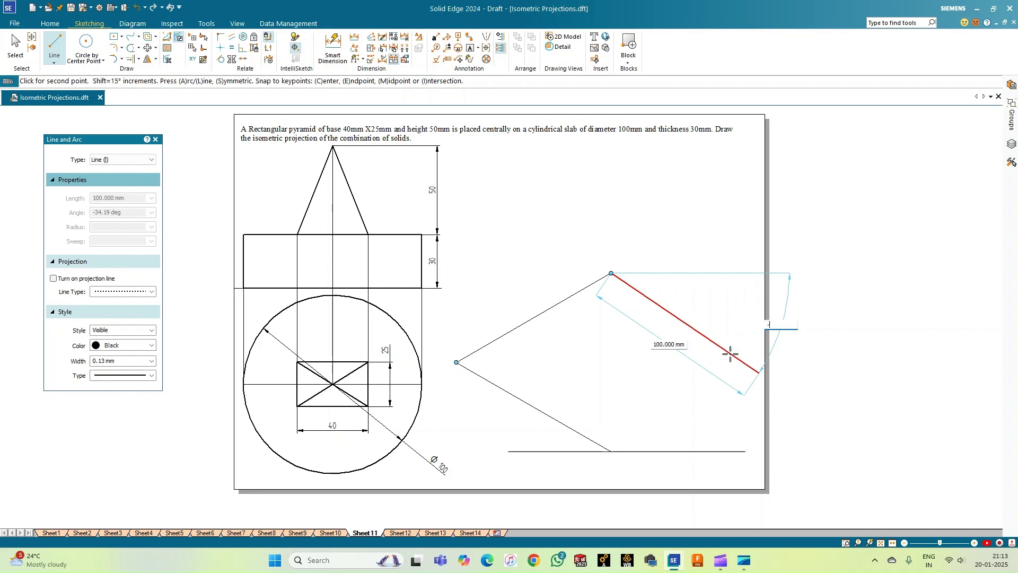
key(Return)
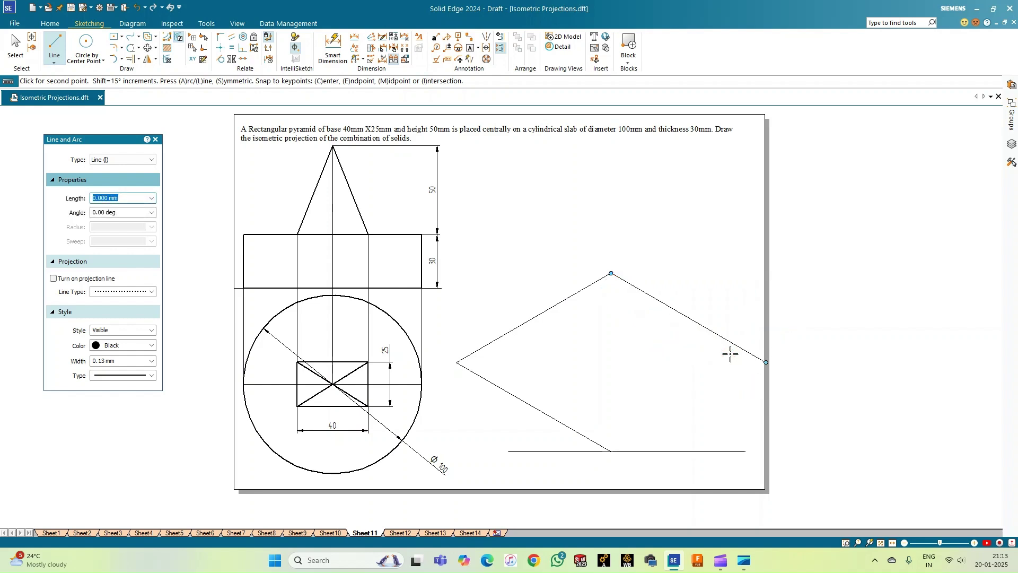
click(610, 452)
key(Escape)
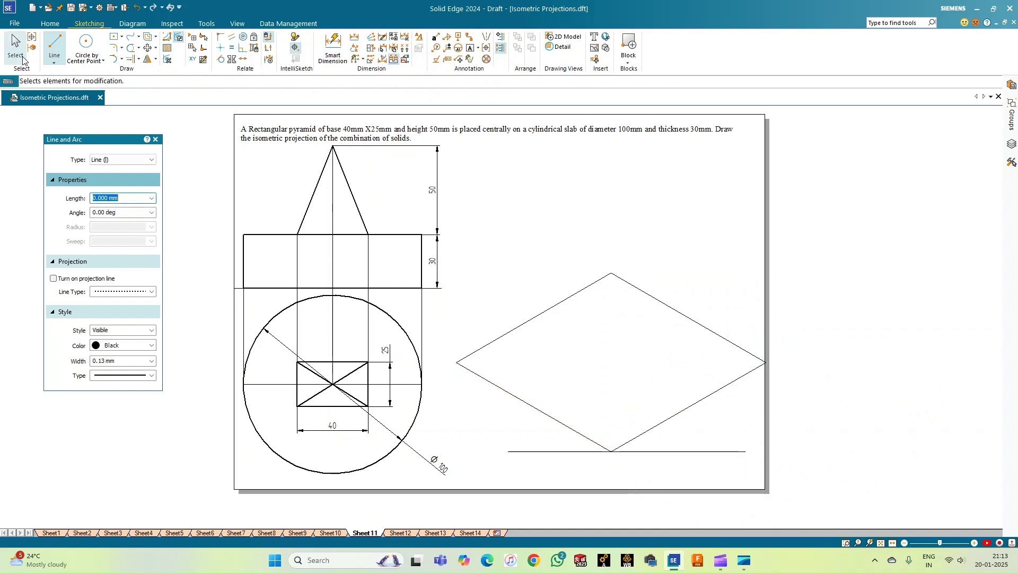
Move the rhombus together with its baseline slightly to the left so it lies inside the sheet border
drag(747, 471, 534, 227)
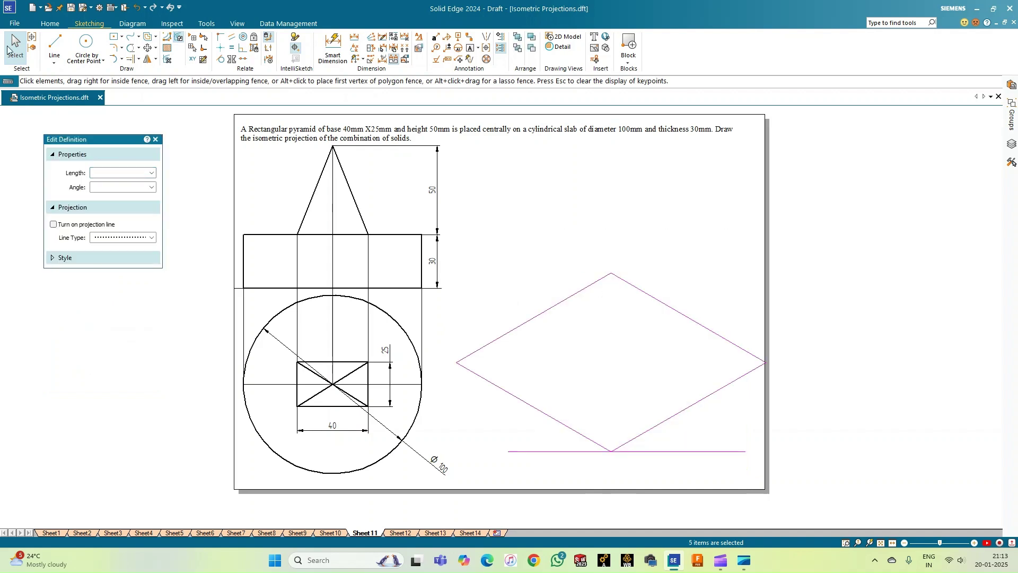
click(148, 49)
click(457, 363)
click(444, 362)
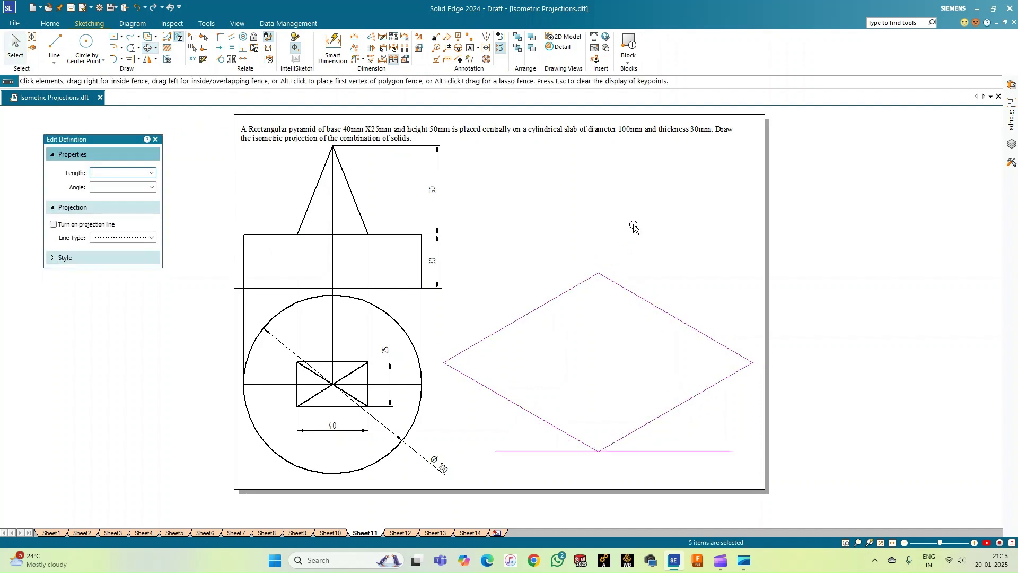
key(Escape)
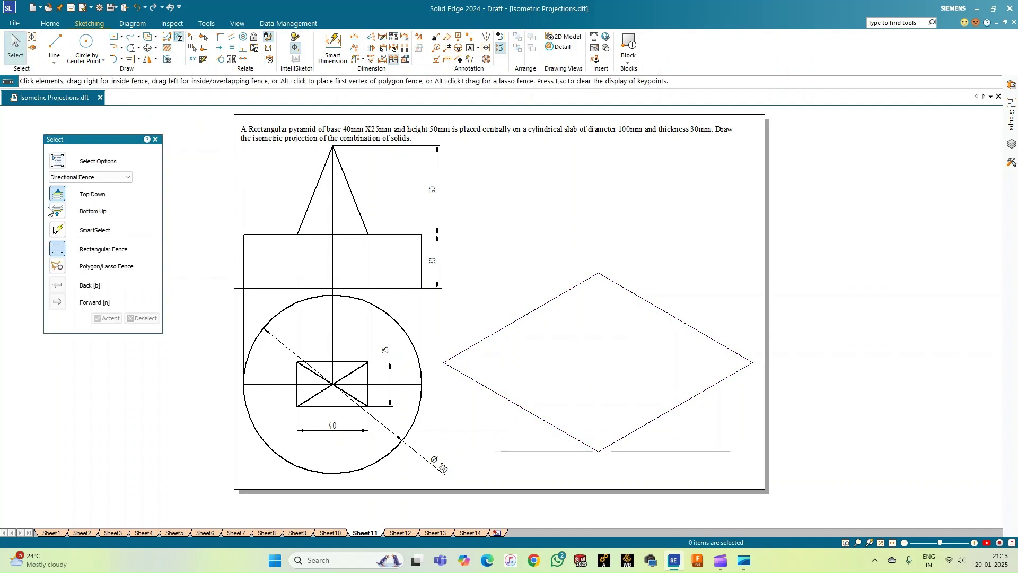
Enable midpoint recognition in the IntelliSketch relationship settings for drawing lines
click(55, 44)
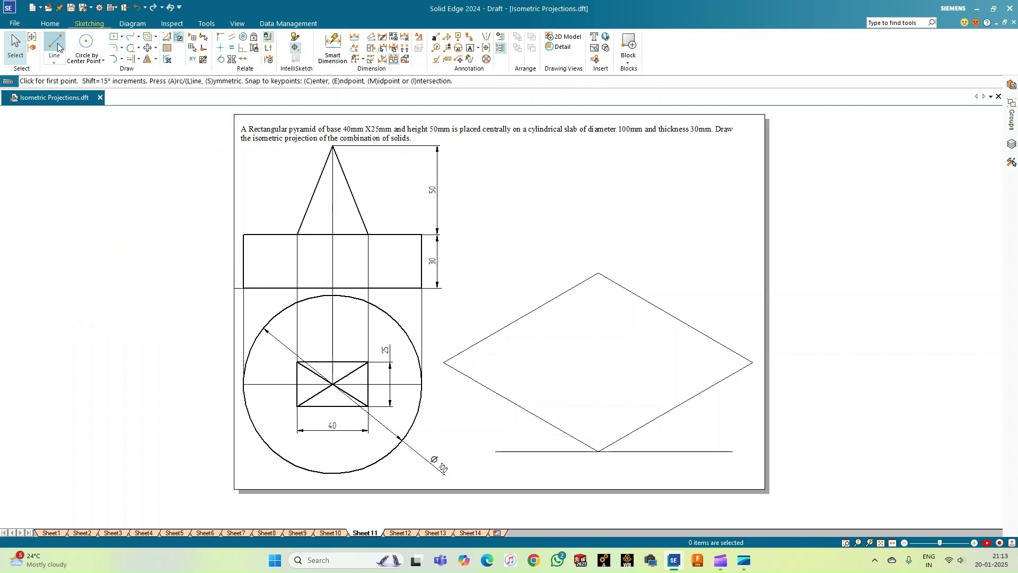
click(296, 37)
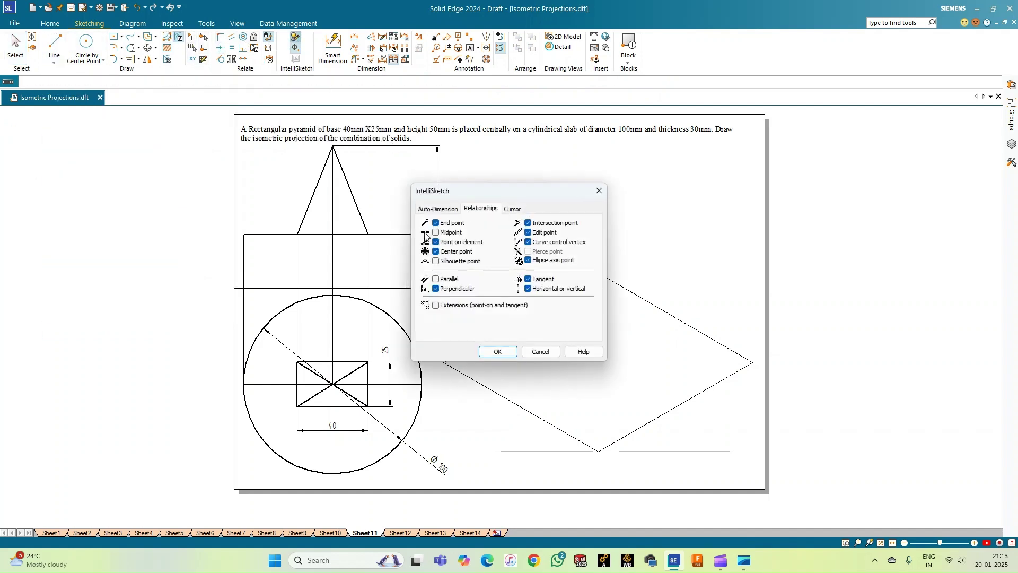
click(497, 352)
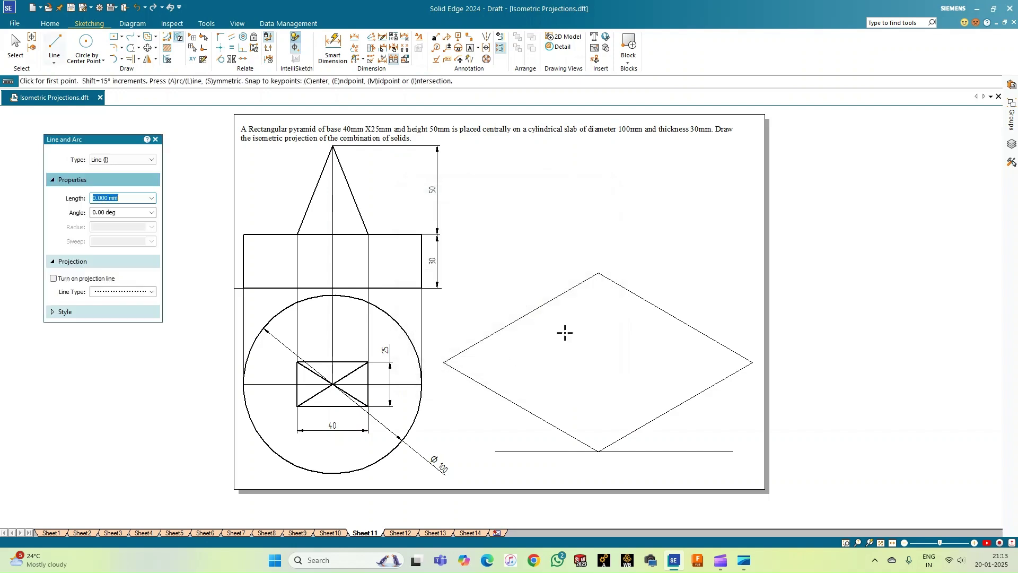
Draw the rhombus's vertical and horizontal diagonals between its opposite corners
click(598, 451)
right_click(430, 374)
click(443, 362)
click(752, 363)
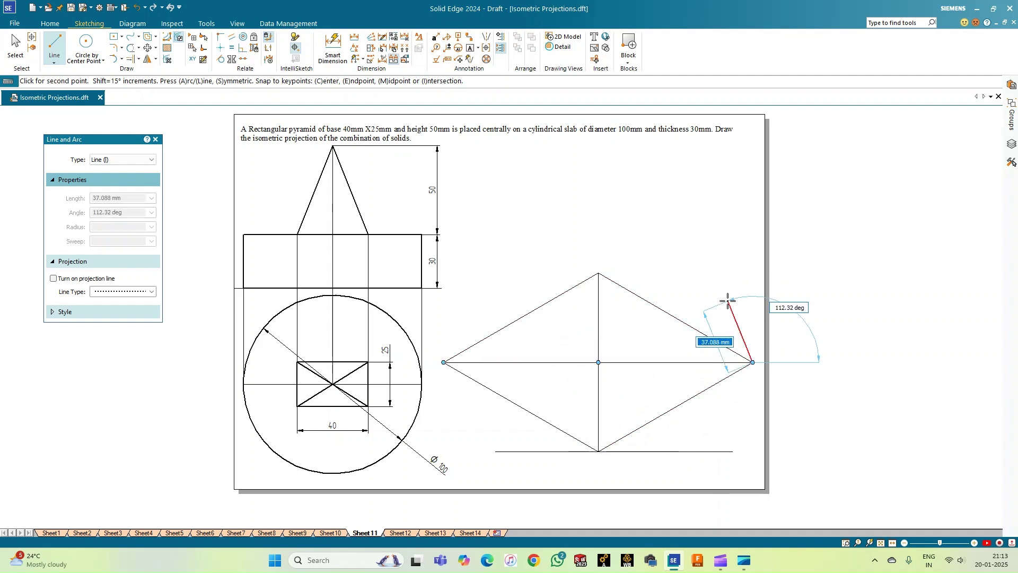
right_click(727, 297)
Draw construction lines from the rhombus's lower corner to the midpoints of its upper-right and upper-left sides
click(598, 451)
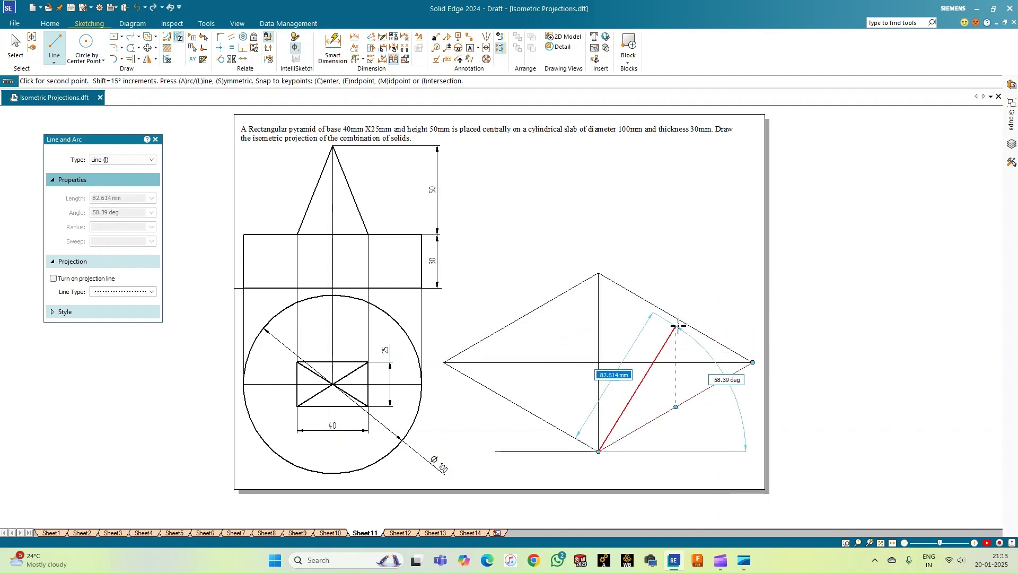
click(675, 317)
right_click(682, 308)
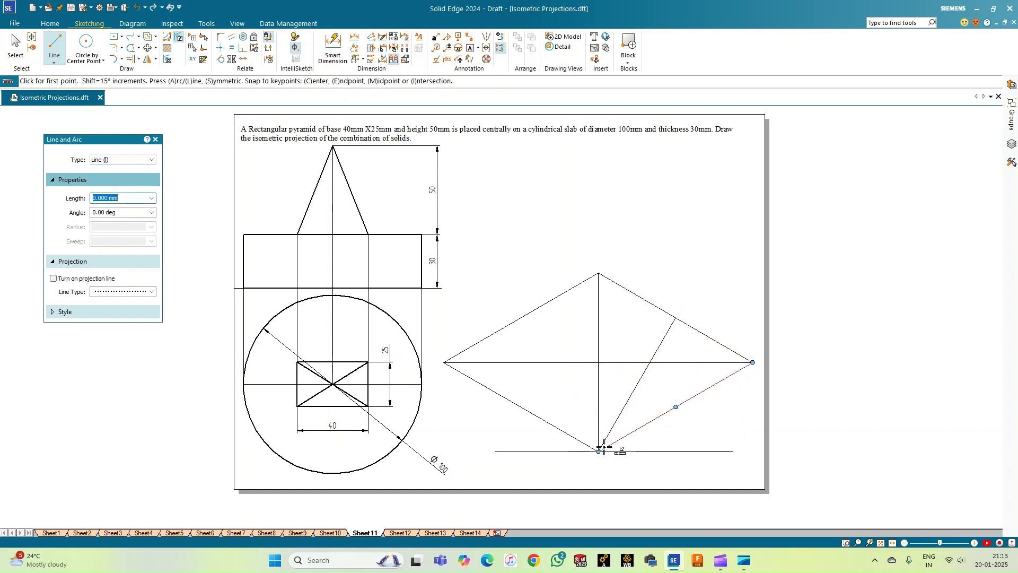
click(598, 451)
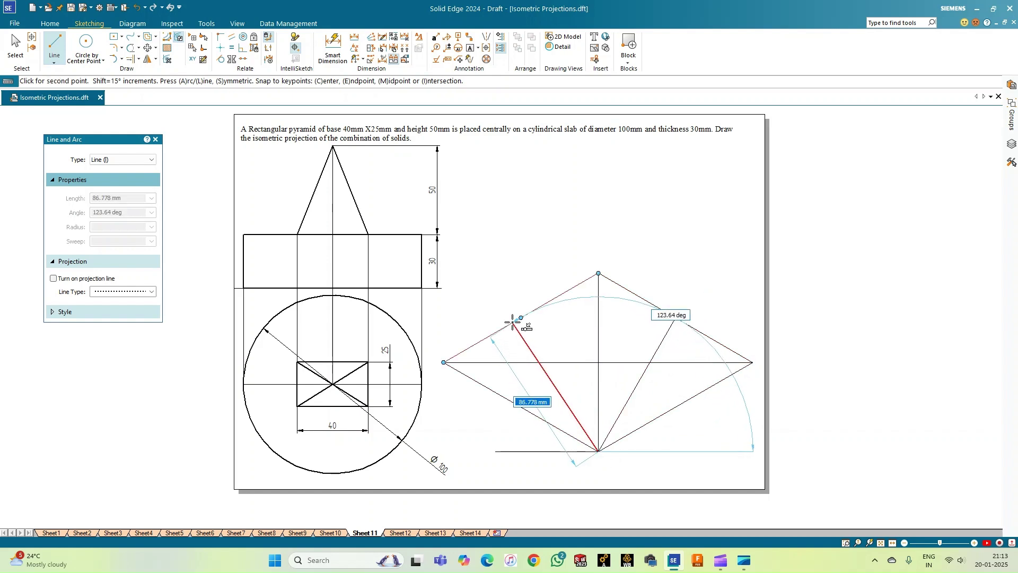
click(521, 317)
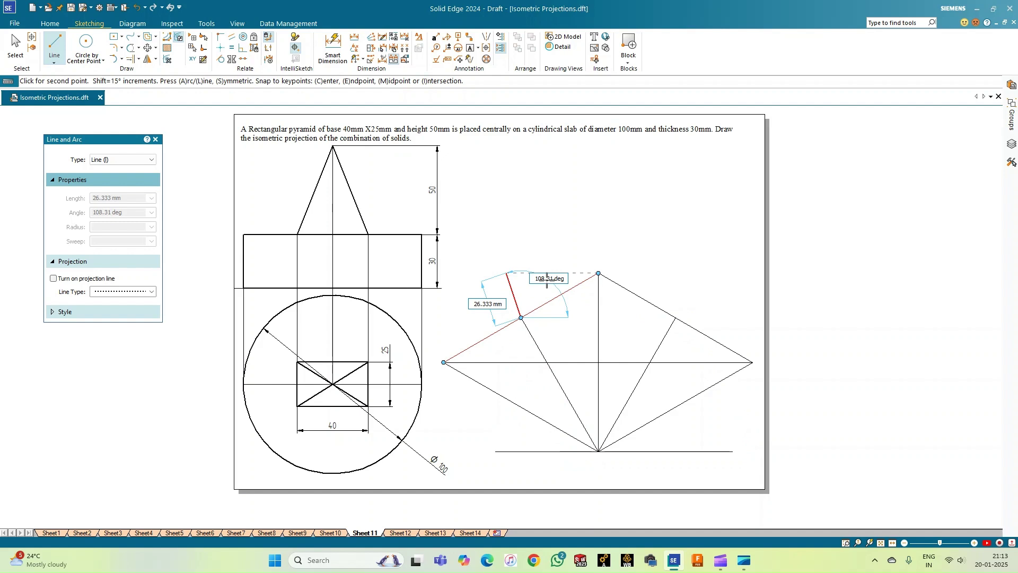
right_click(596, 266)
Draw a construction line from the rhombus's upper corner to the midpoint of its lower-left side
click(598, 273)
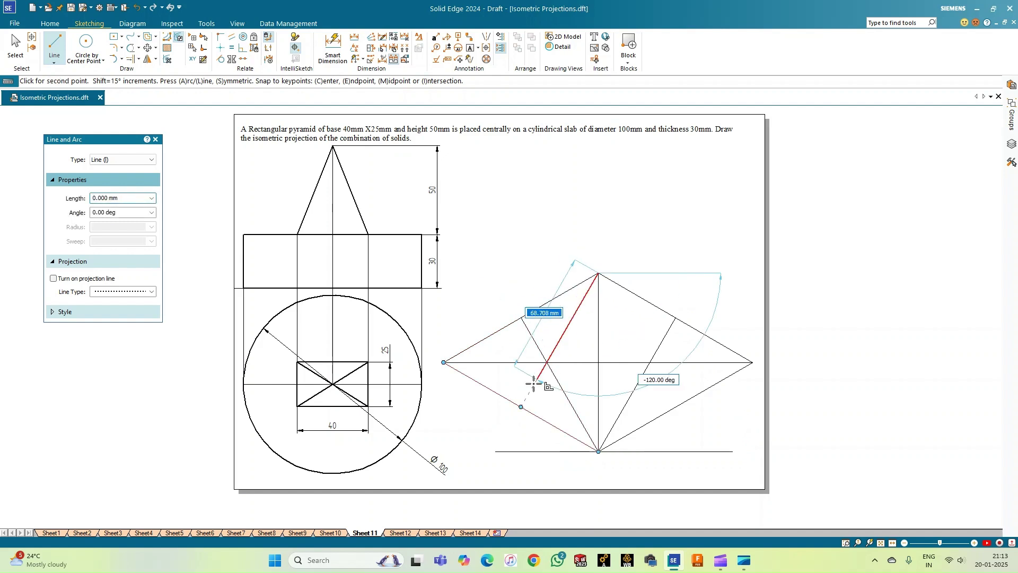
click(520, 406)
right_click(522, 387)
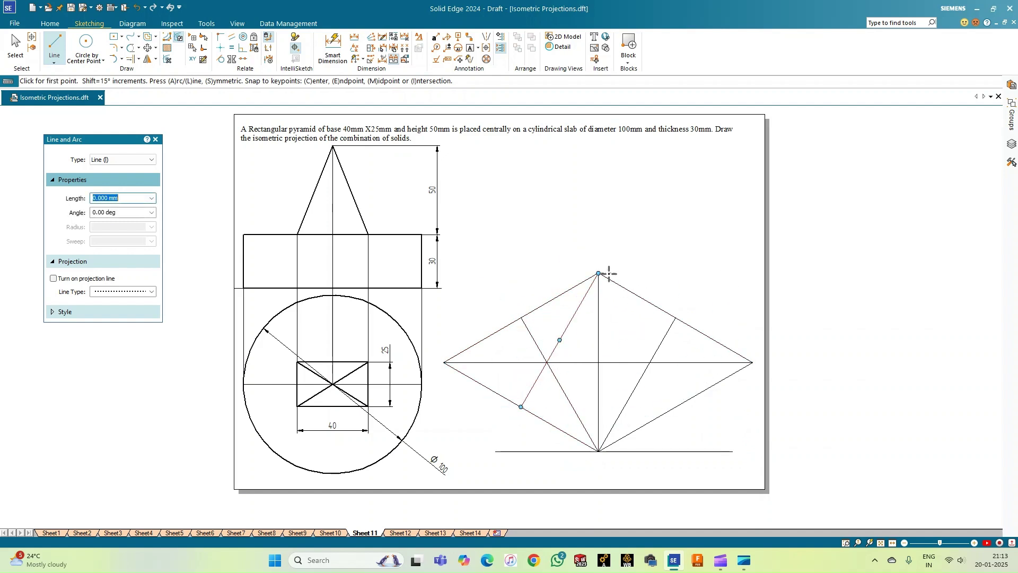
Draw a construction line from the rhombus's upper corner to the midpoint of its lower-right side
click(598, 273)
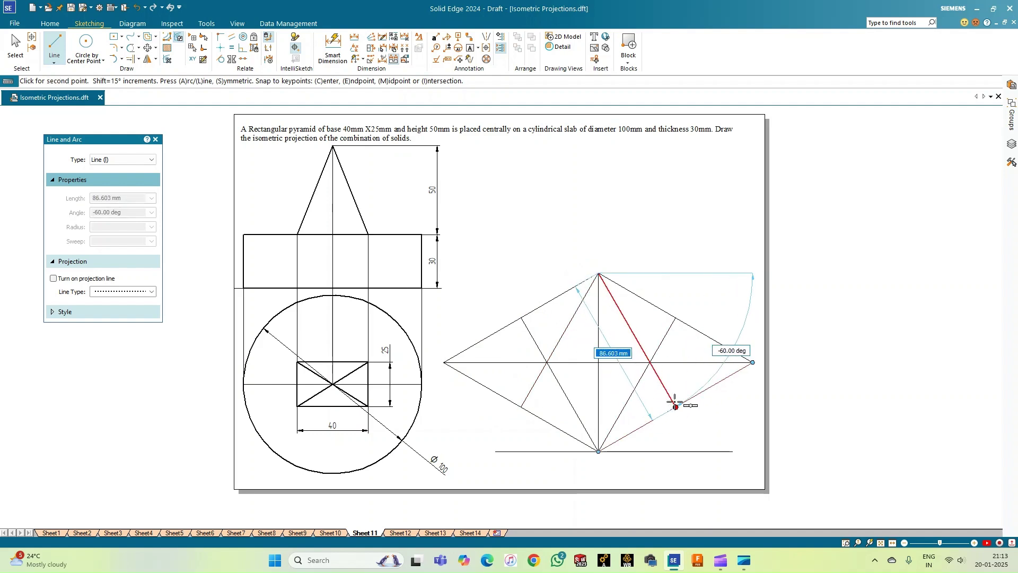
click(675, 407)
right_click(712, 418)
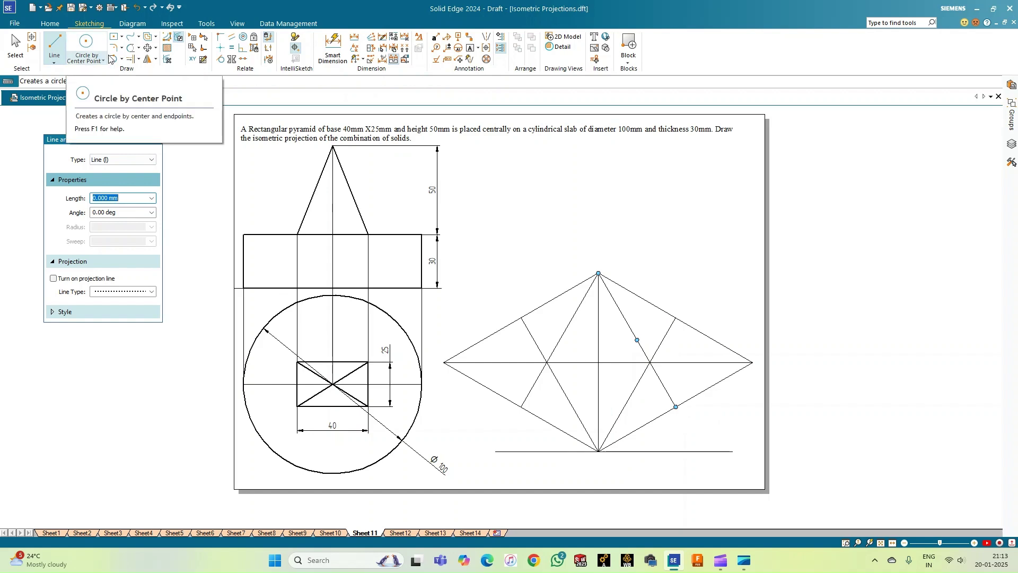
Try to draw a centre-point arc about the rhombus's lower corner starting from the midpoint of its upper-right side
click(139, 48)
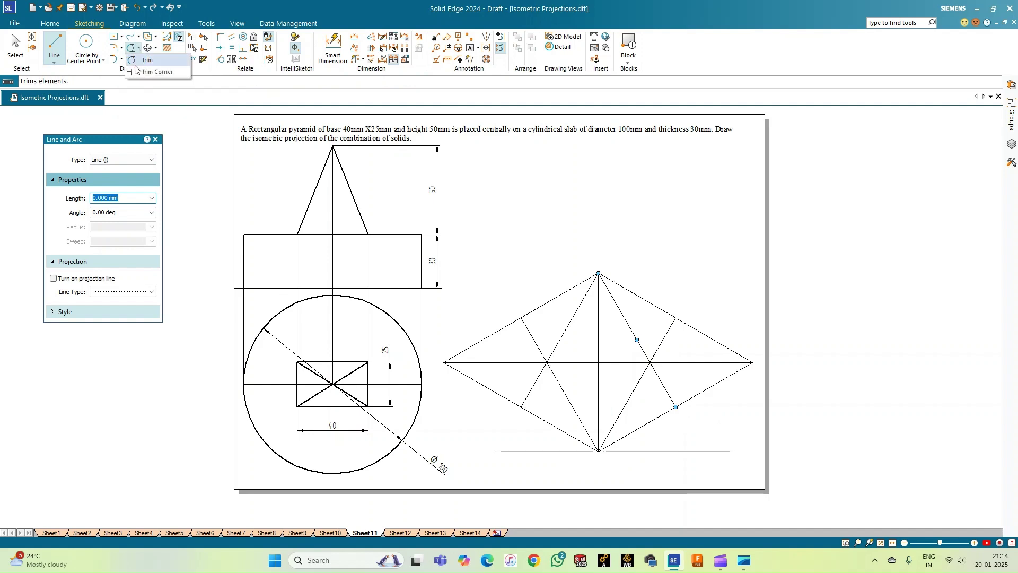
click(122, 59)
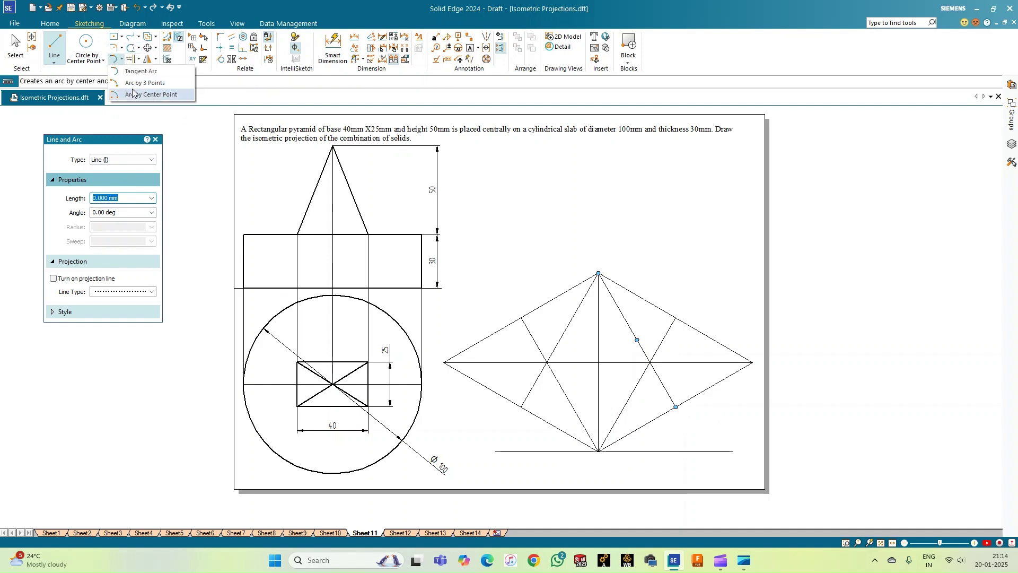
click(164, 94)
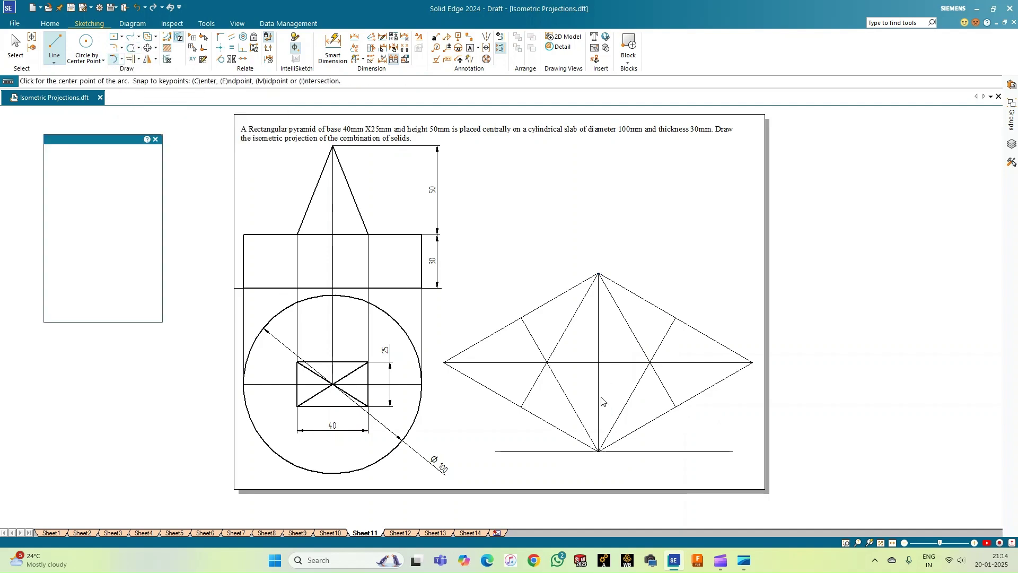
click(598, 451)
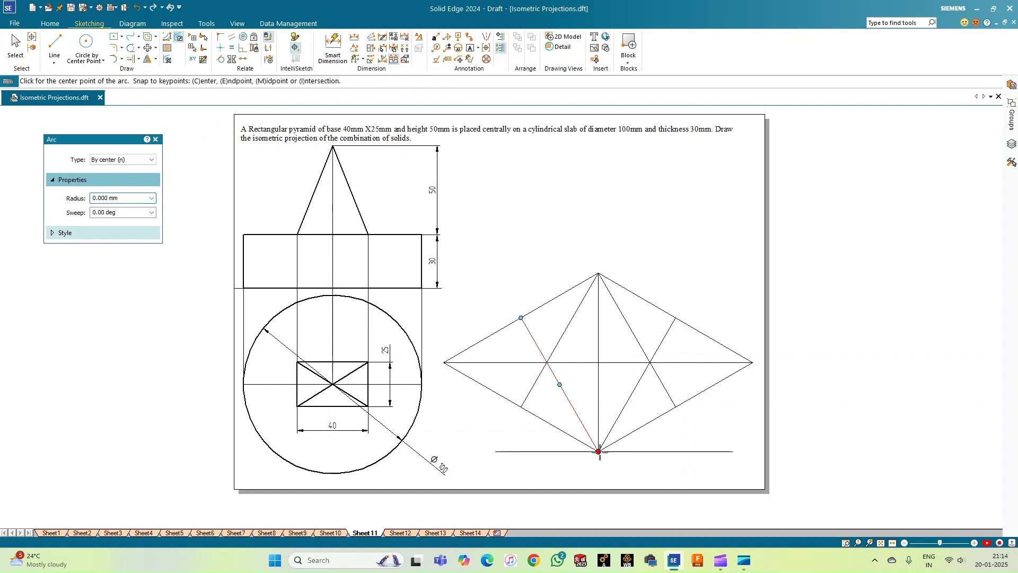
click(677, 317)
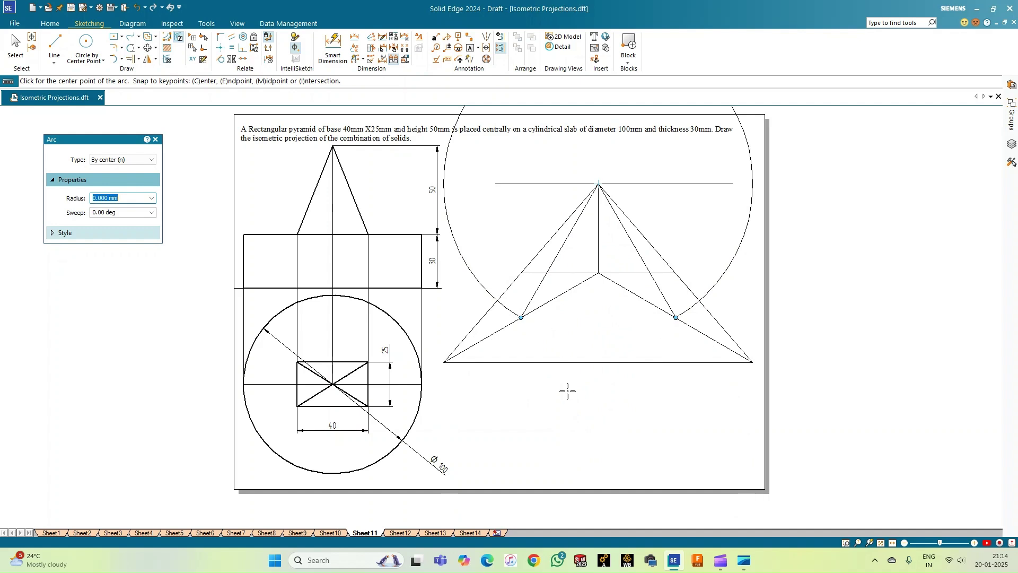
key(Escape)
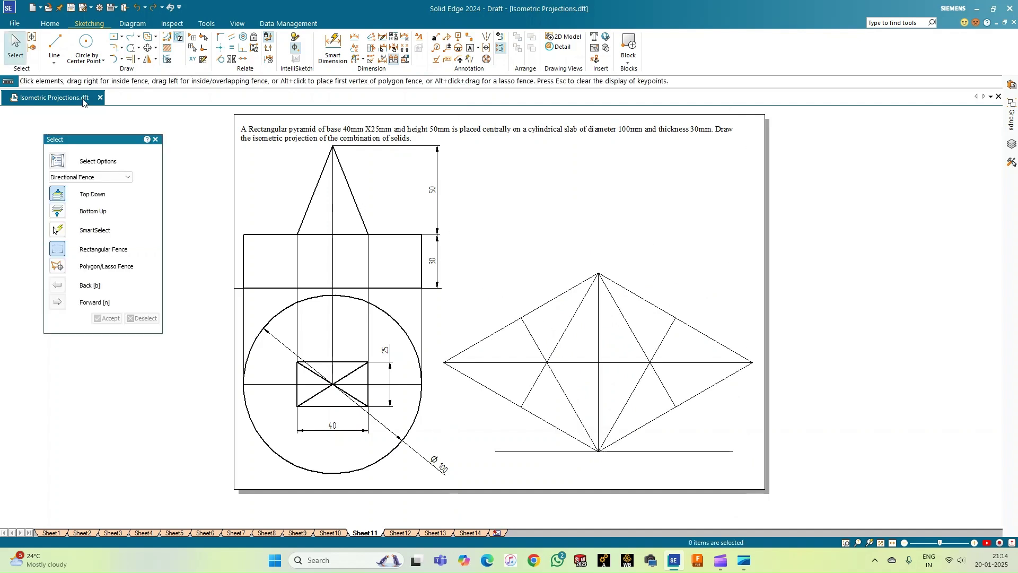
Try a 0.50 mm wide centre-point arc about the rhombus's upper corner between its lower sides' midpoints, and undo it
click(122, 59)
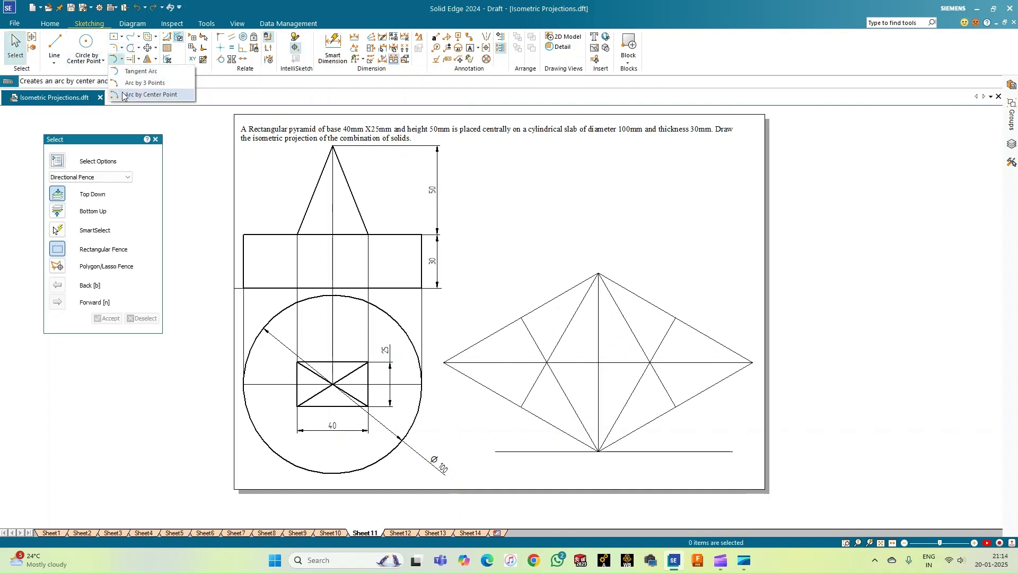
click(125, 99)
click(59, 234)
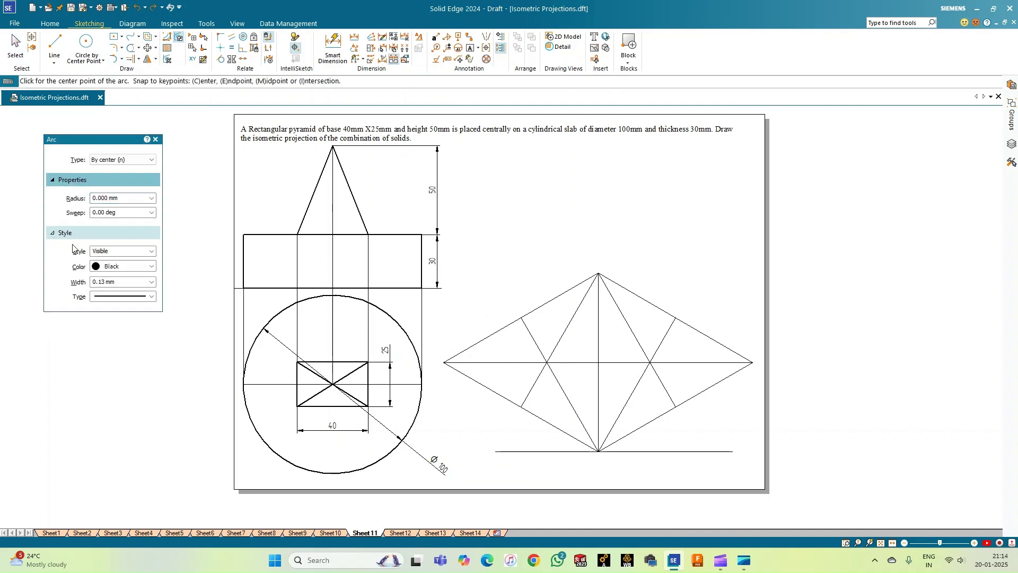
click(151, 281)
click(122, 318)
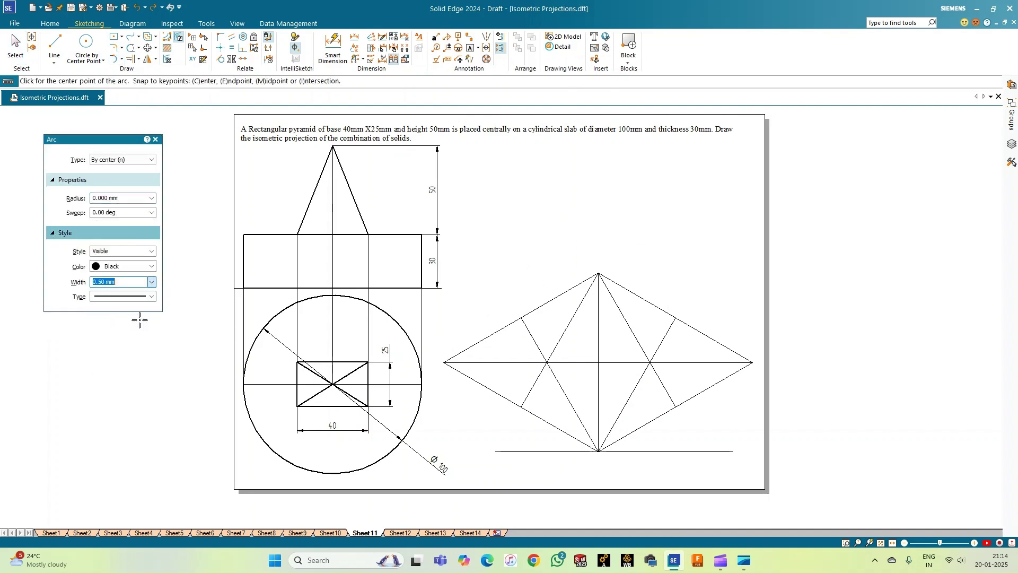
click(599, 272)
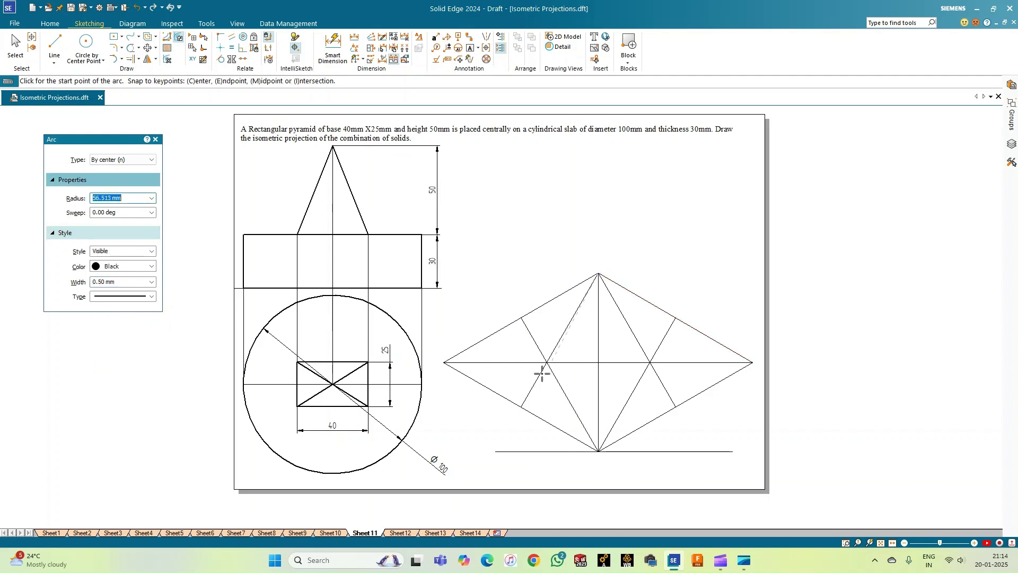
click(520, 407)
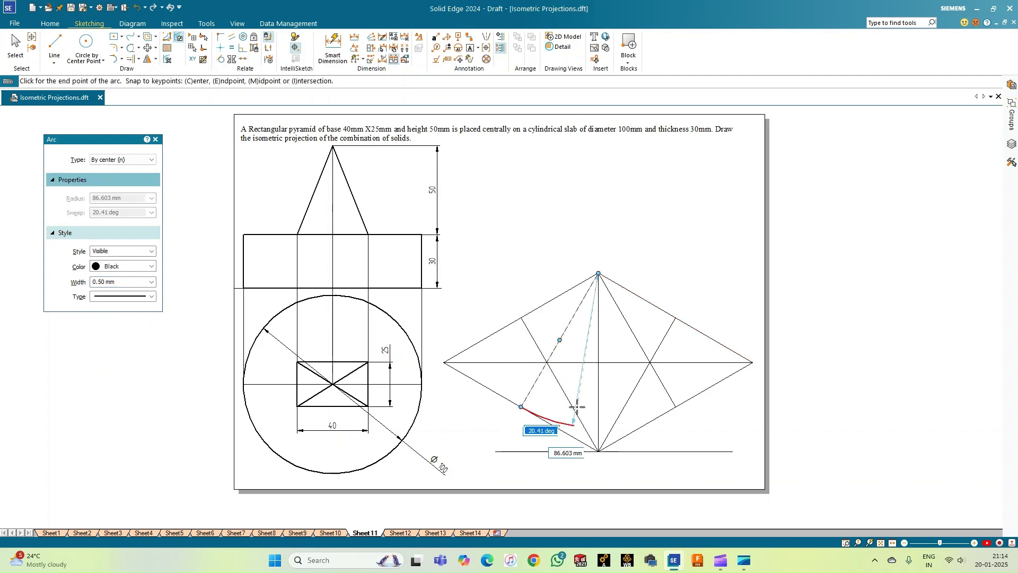
click(669, 404)
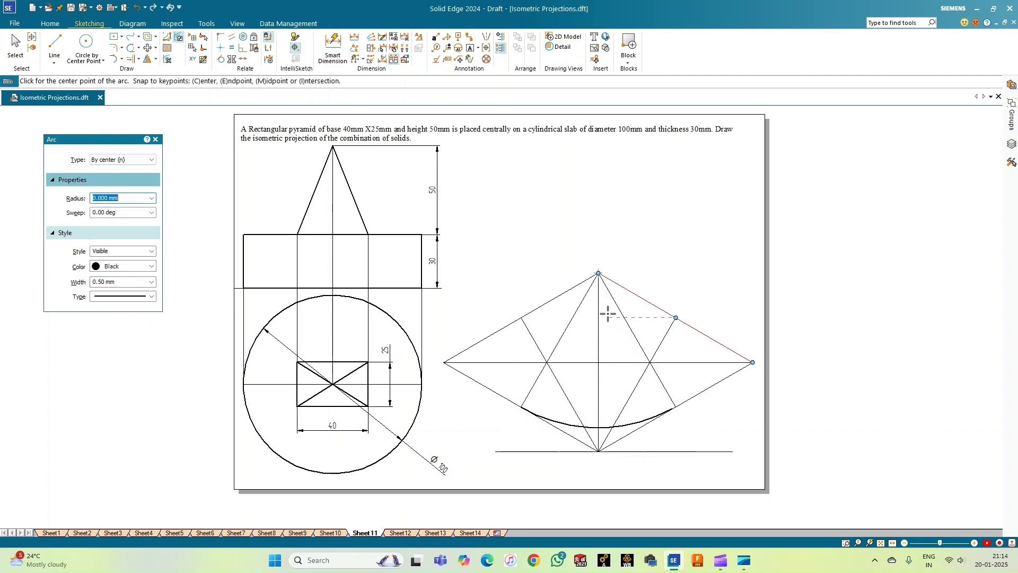
key(ctrl+z)
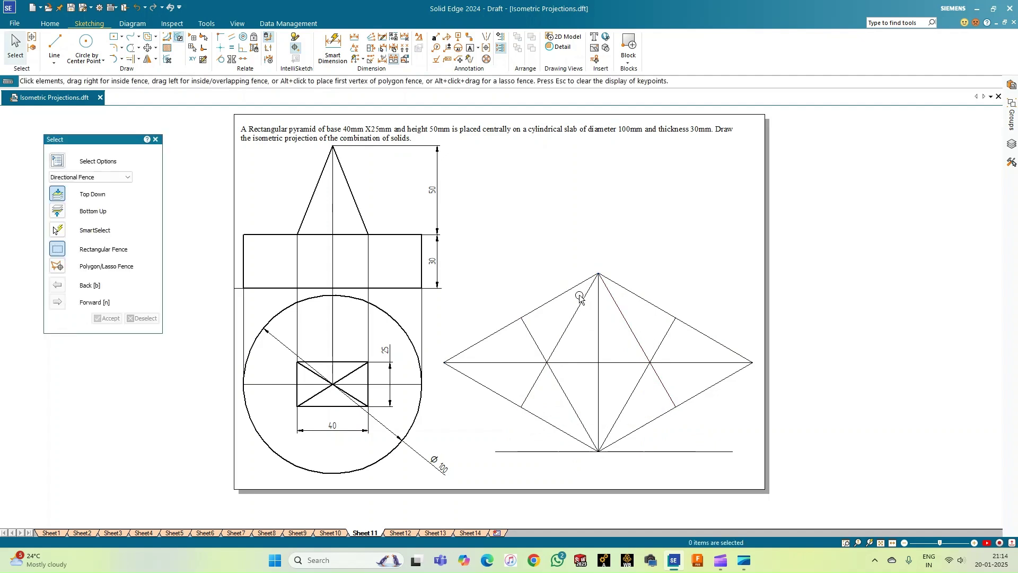
Draw two centre-point arcs about the rhombus's upper and lower corners, each joining the midpoints of the two opposite sides
click(113, 59)
click(598, 273)
click(676, 406)
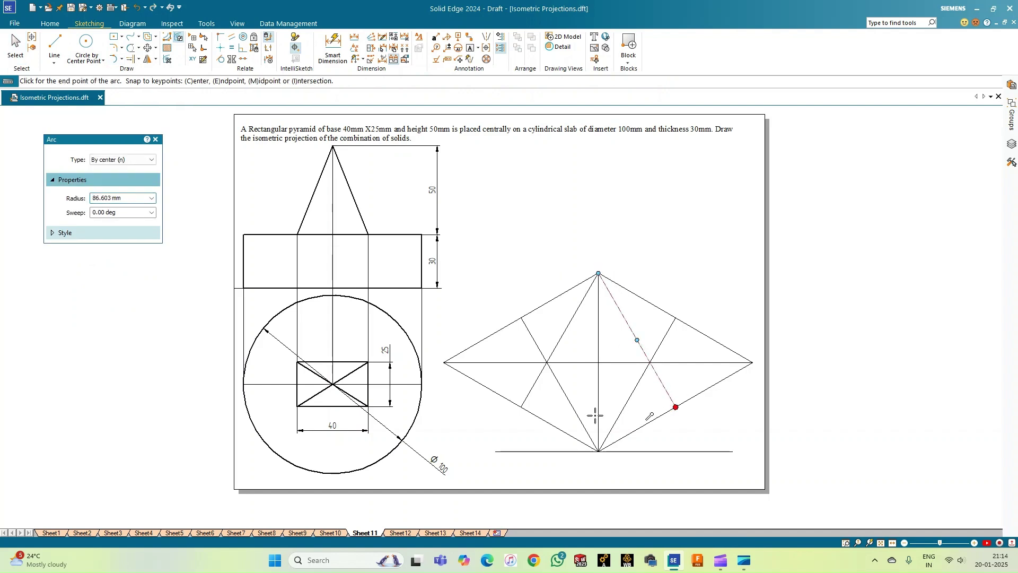
click(521, 407)
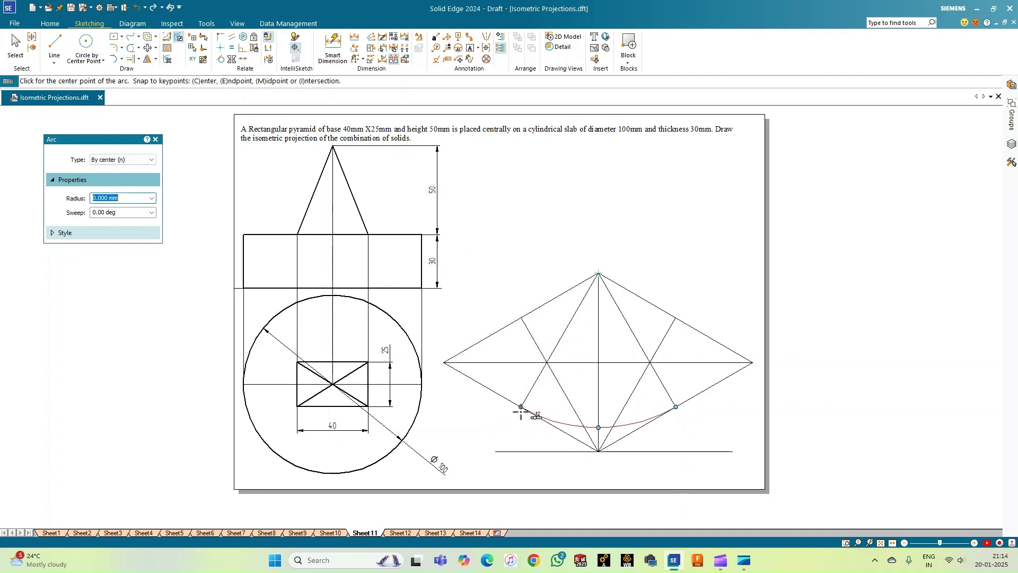
click(598, 452)
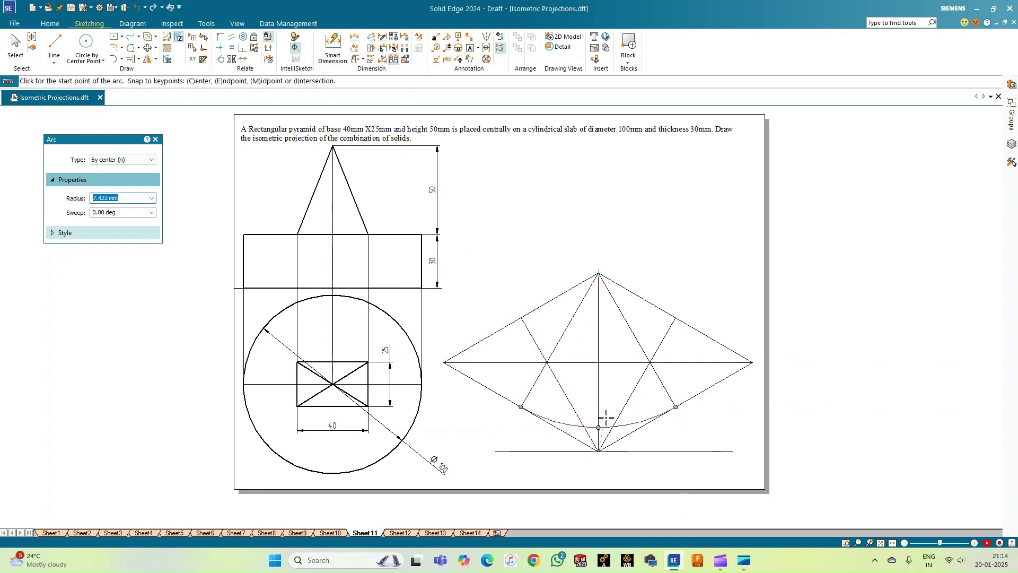
click(675, 317)
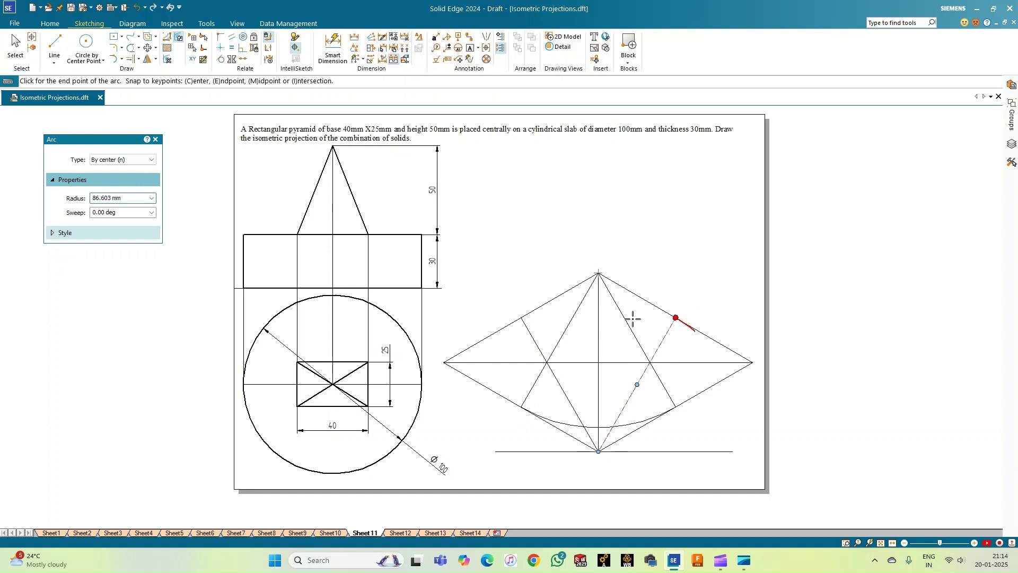
click(521, 317)
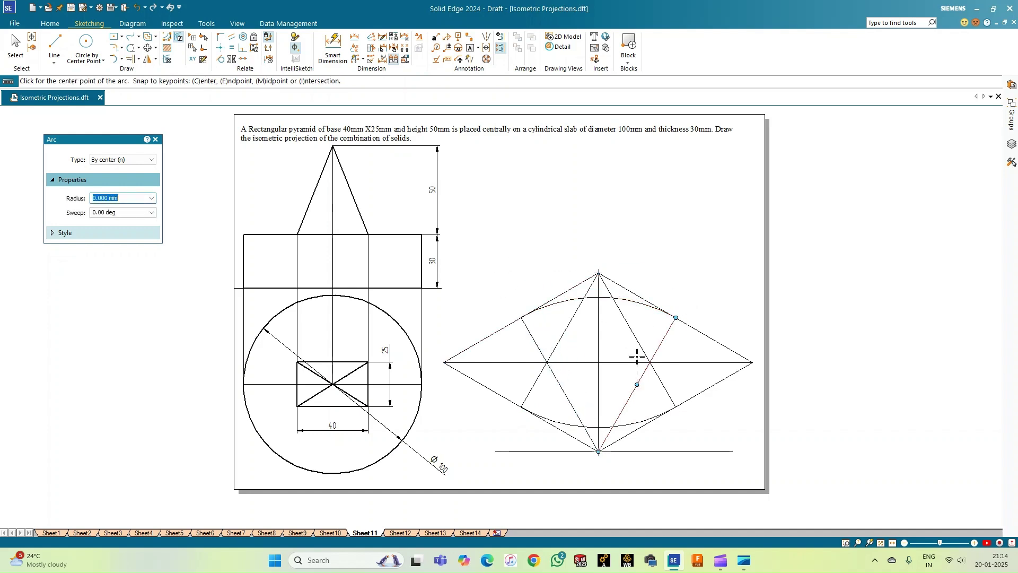
Close the isometric circle with small left and right arcs centred where the construction lines cross the horizontal diagonal
click(547, 363)
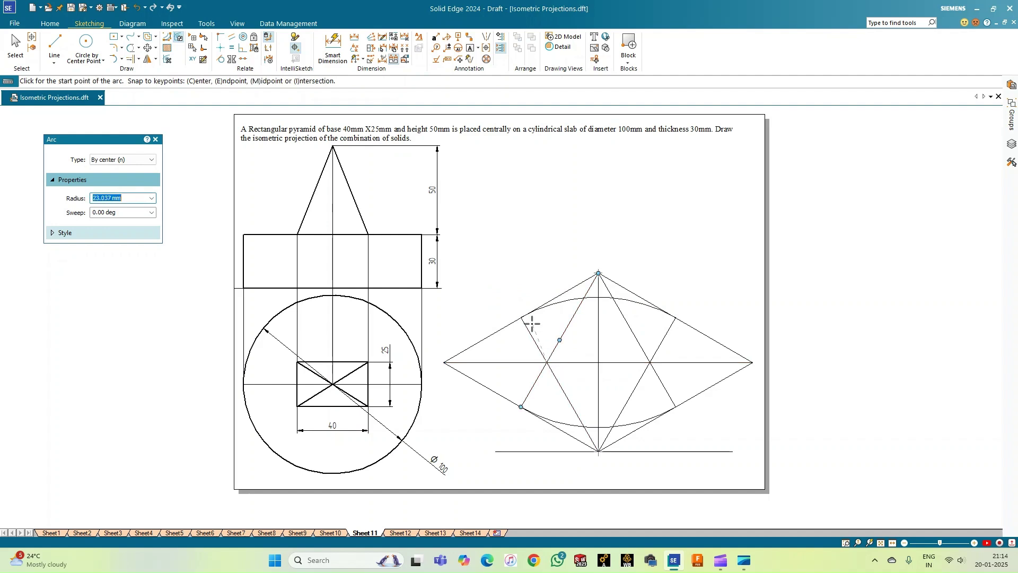
click(521, 317)
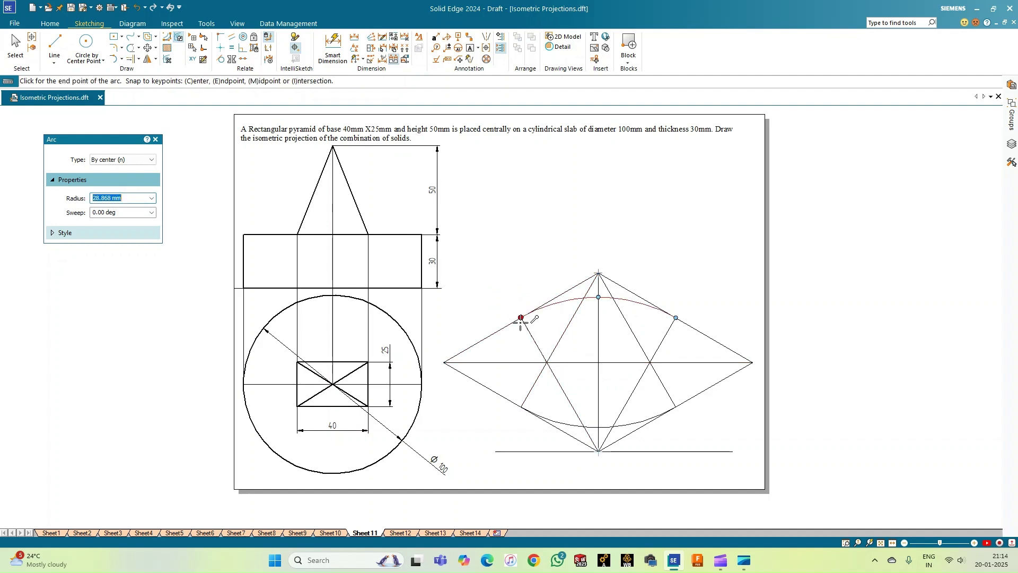
click(521, 407)
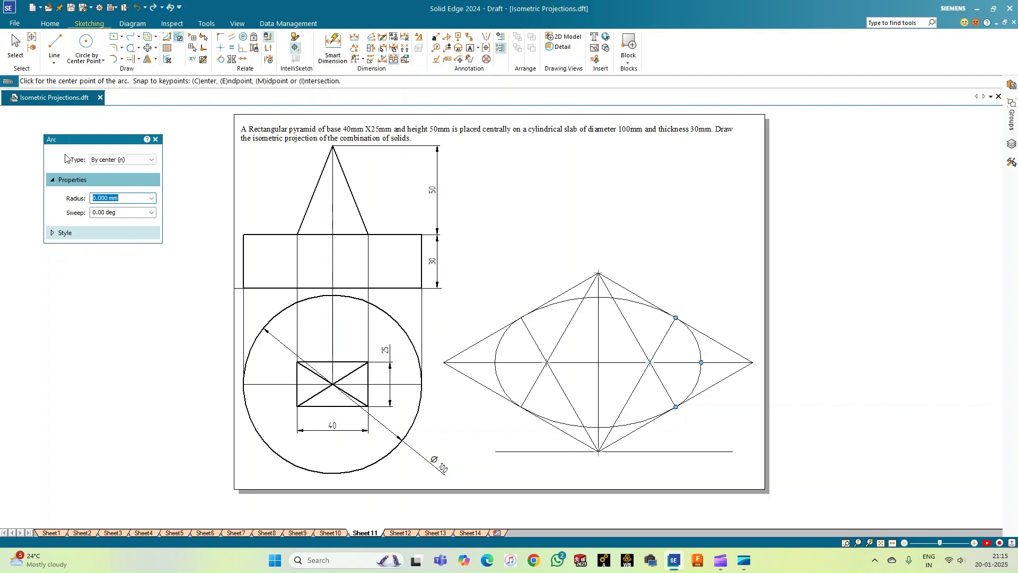
click(16, 47)
Draw a 30 mm vertical line up from the rhombus's left corner and continue it with a 100 mm line at 30°
click(54, 45)
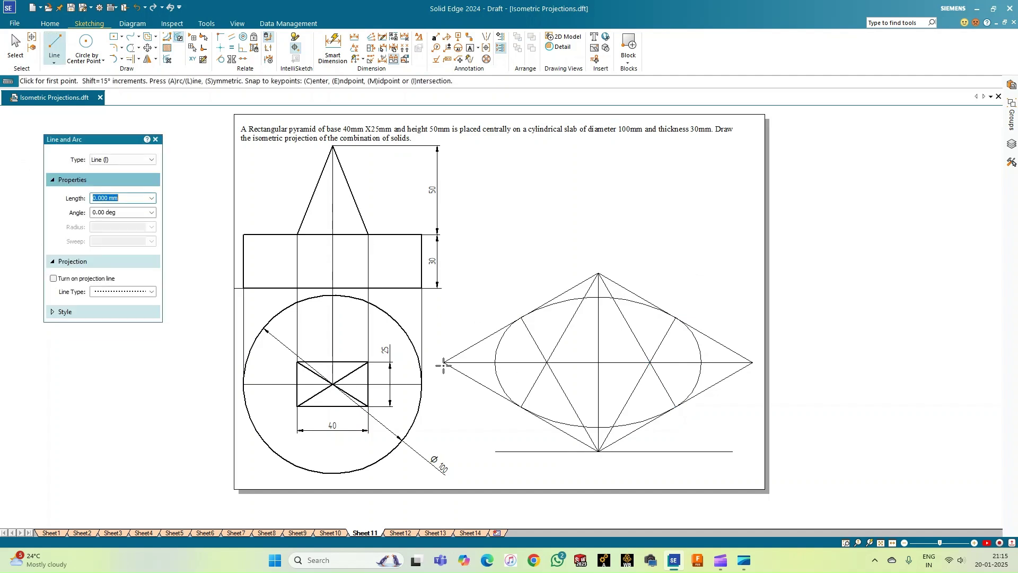
click(443, 362)
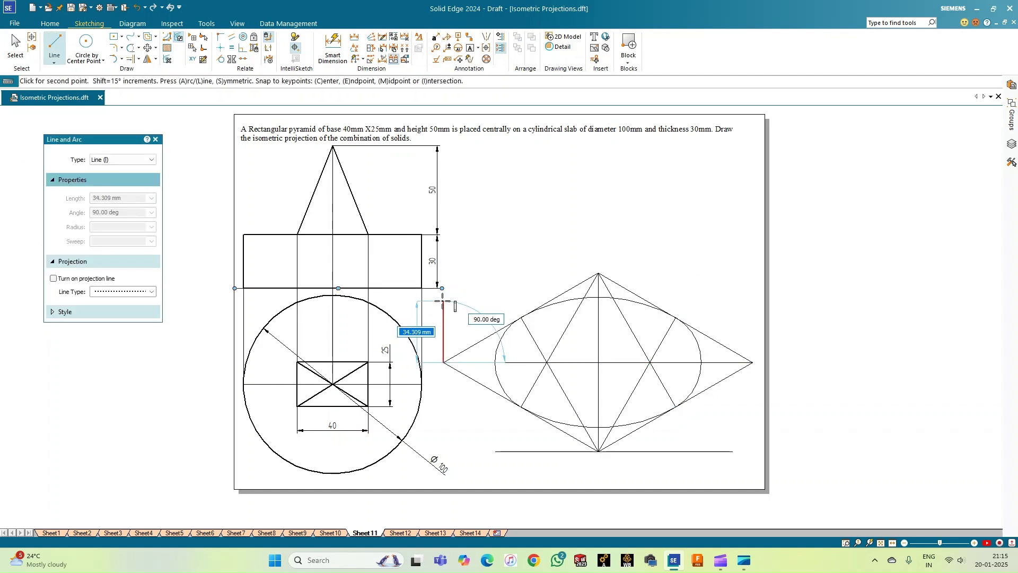
text(30)
key(Tab)
key(Return)
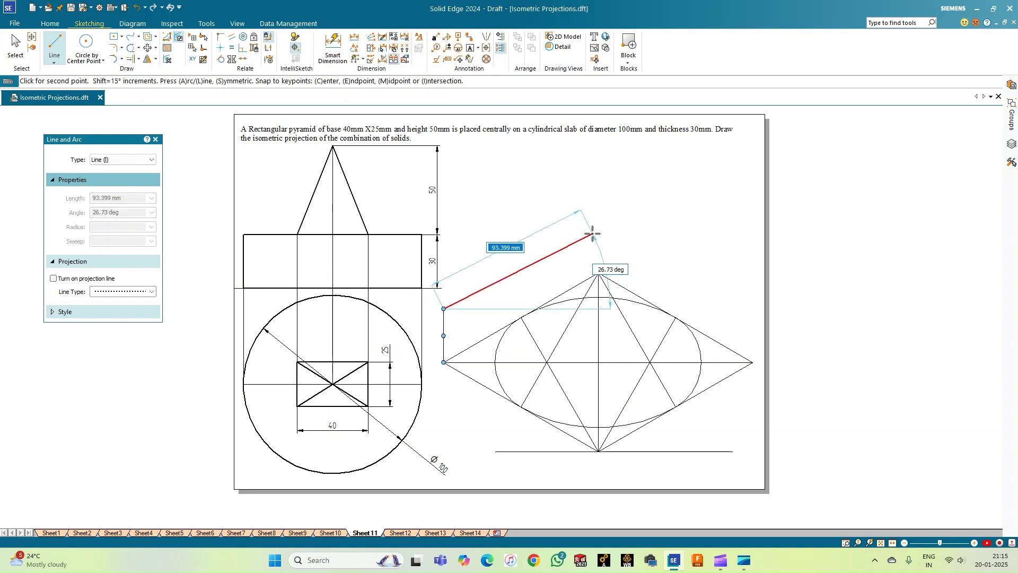
text(100)
key(Tab)
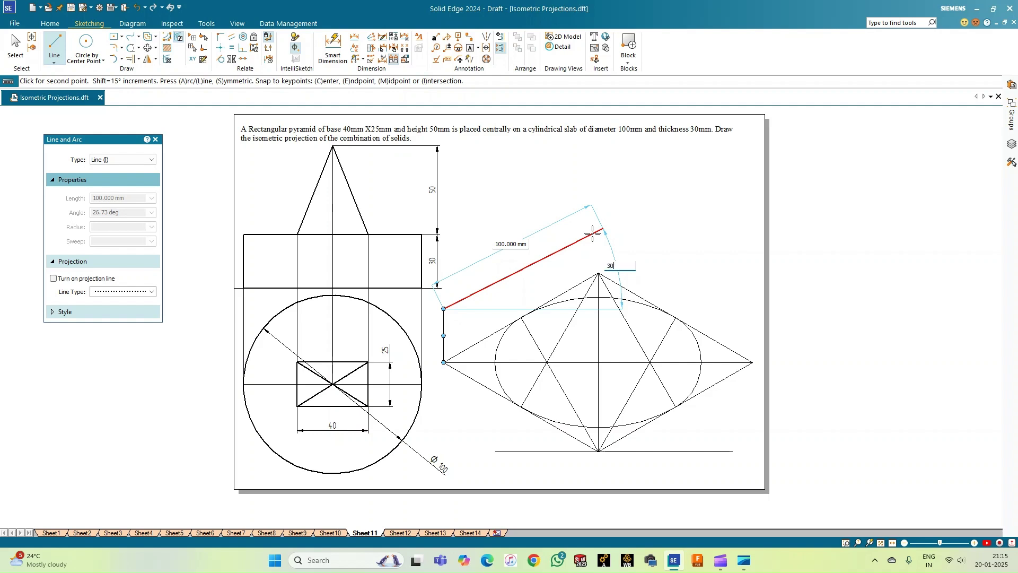
text(30)
key(Return)
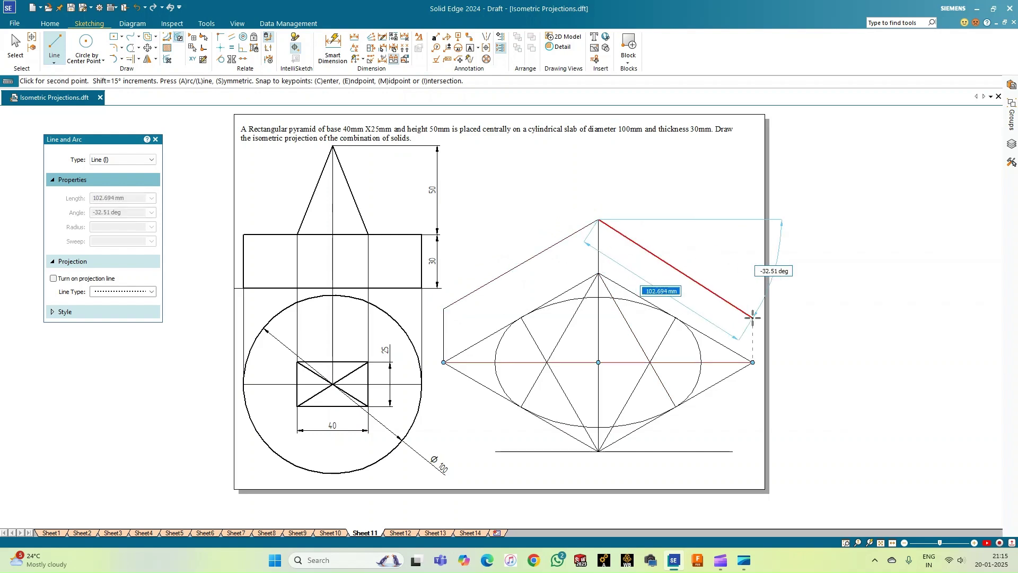
Continue with a 100 mm line at -30° and a vertical line down to the rhombus's right corner
text(100)
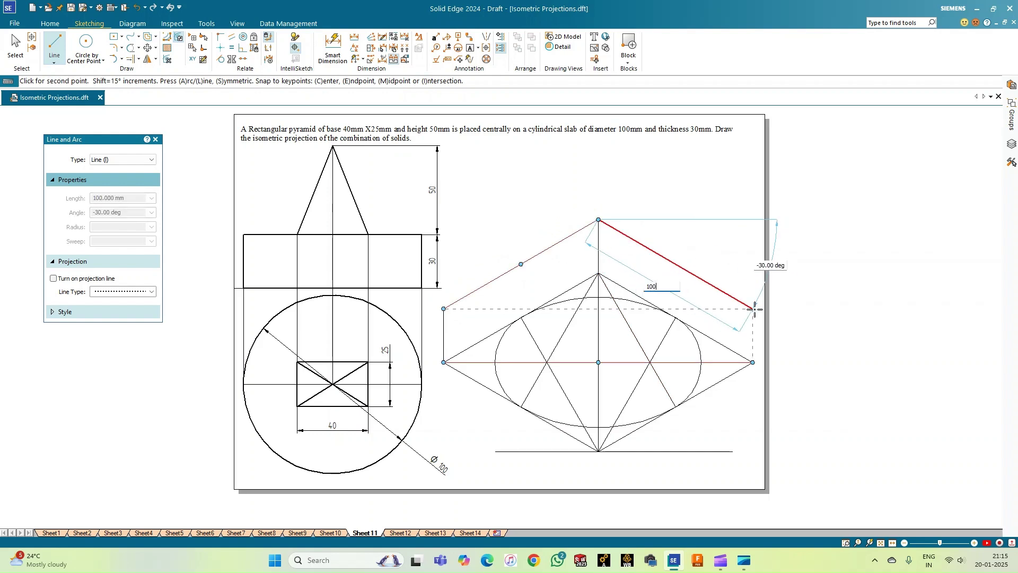
key(Tab)
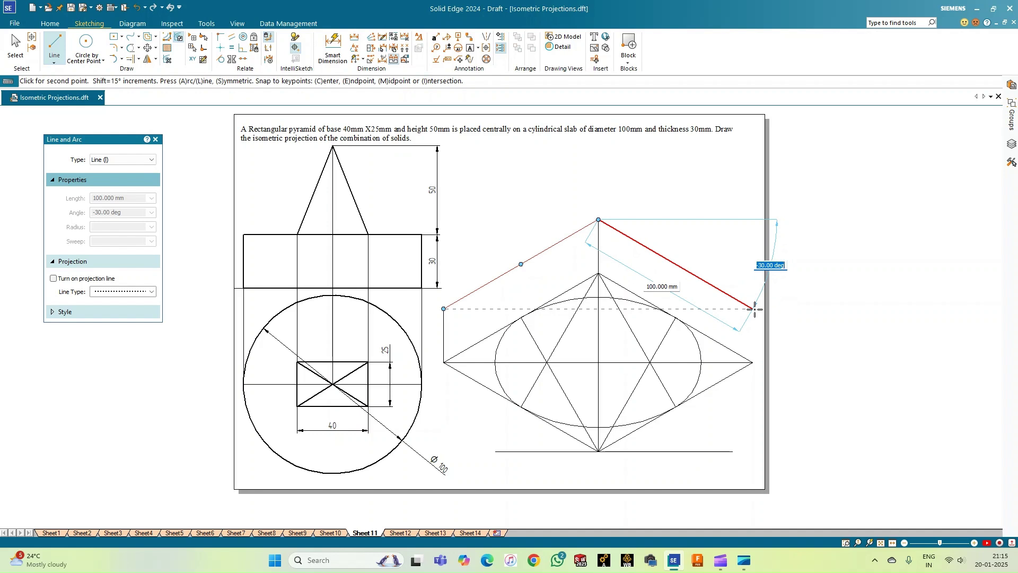
click(755, 308)
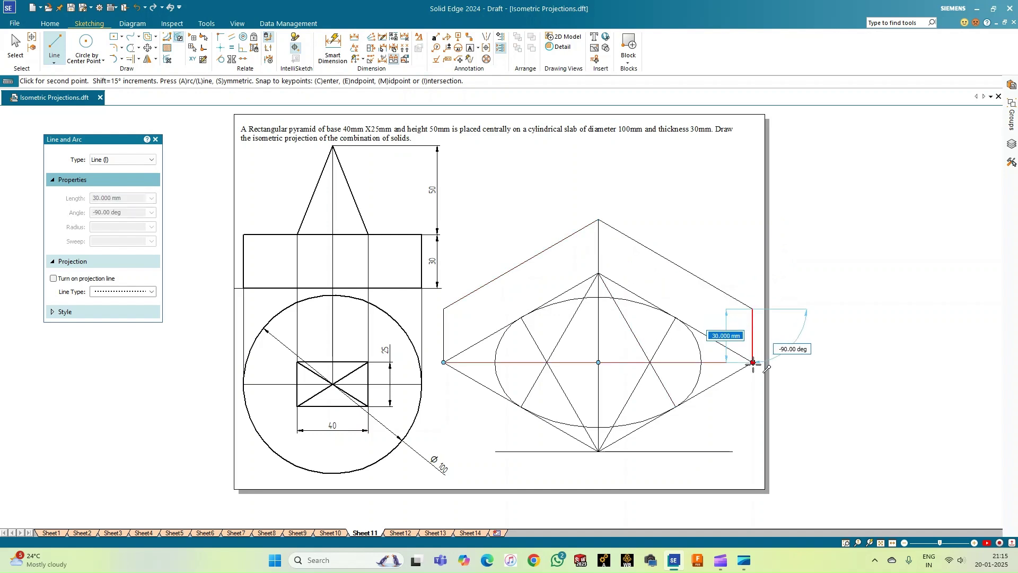
click(752, 362)
right_click(677, 338)
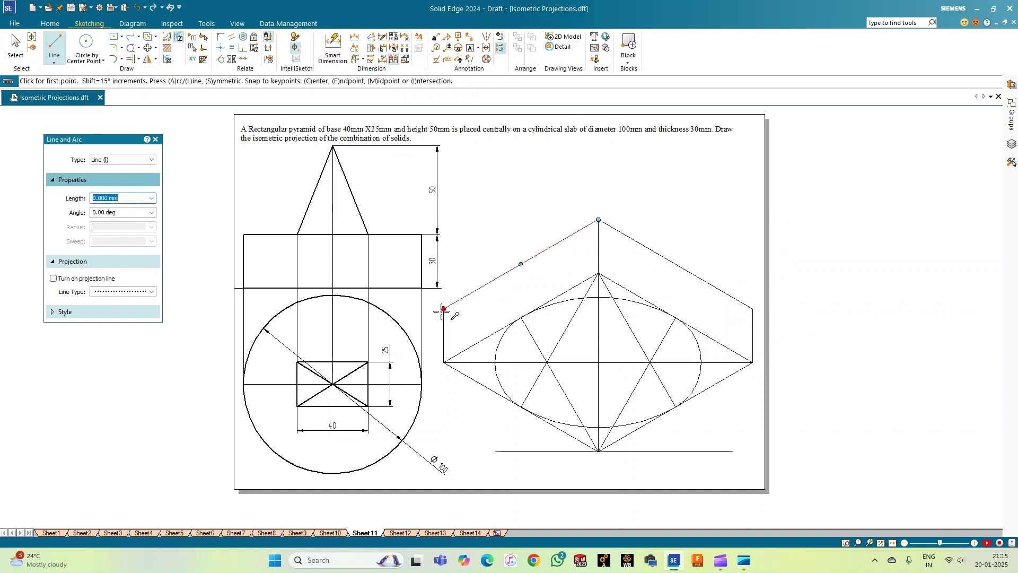
Close the upper rhombus with a 100 mm line at -30° from its left corner and a 30° line to its right corner
click(442, 309)
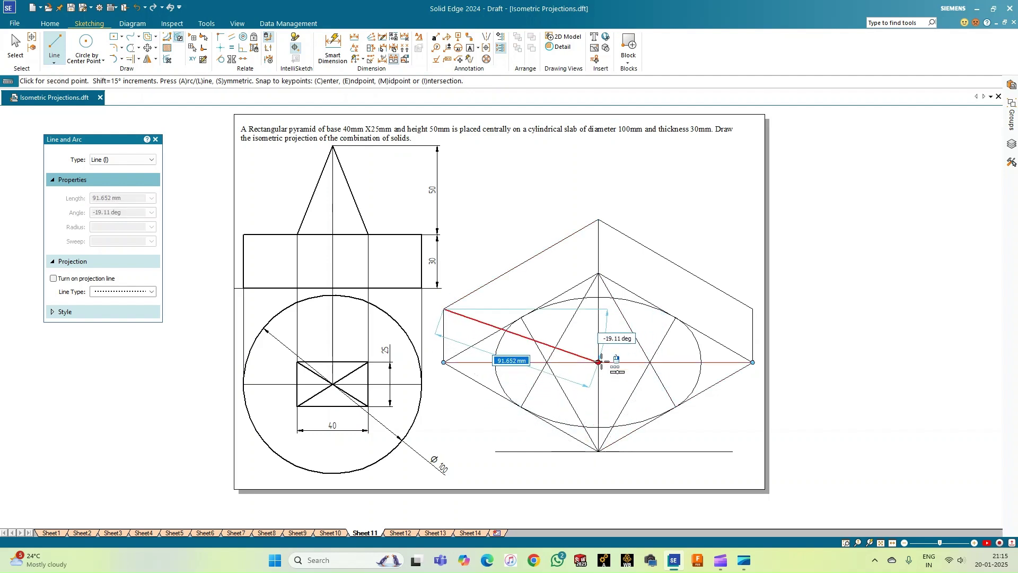
text(100)
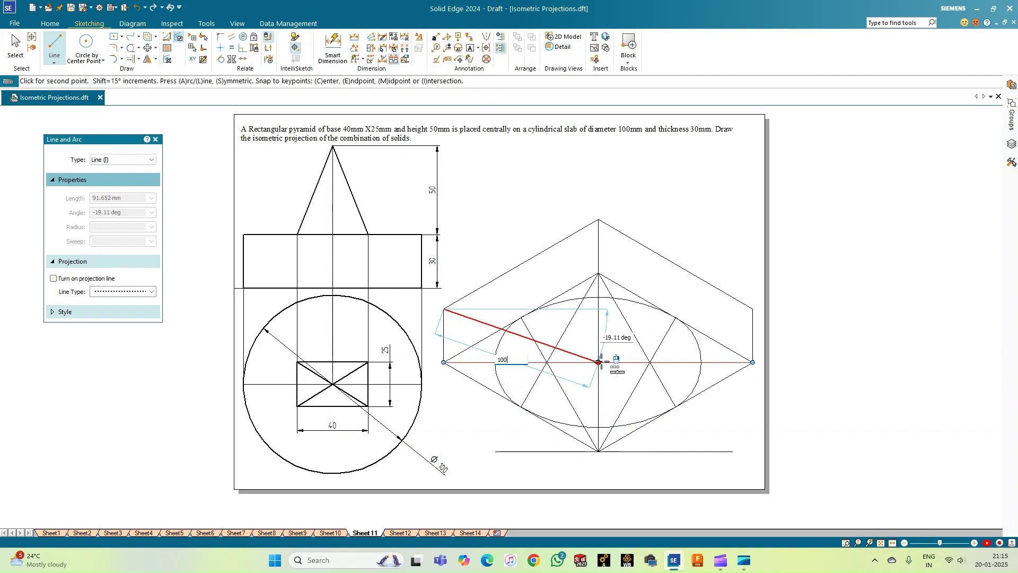
key(Tab)
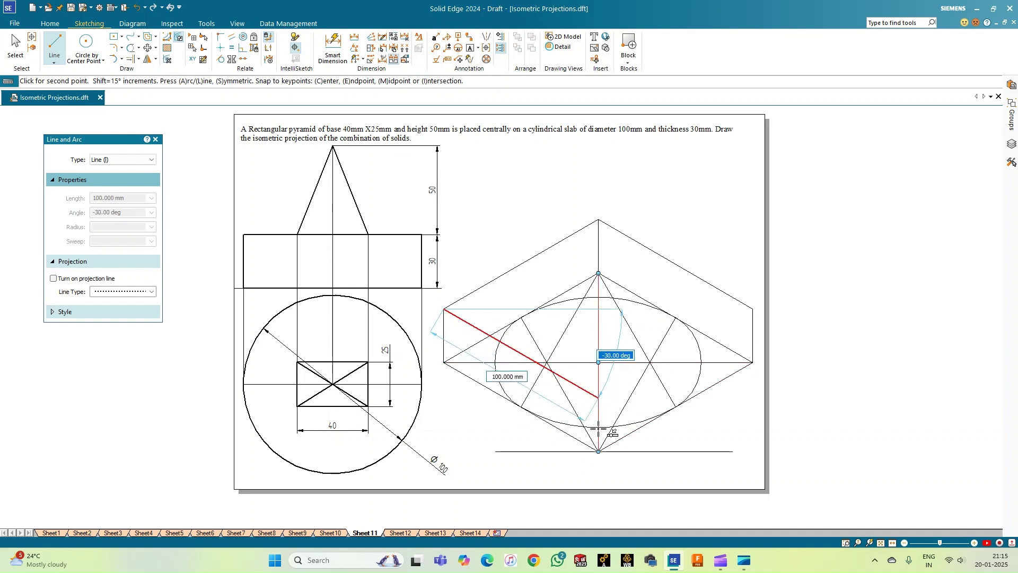
click(596, 395)
click(598, 451)
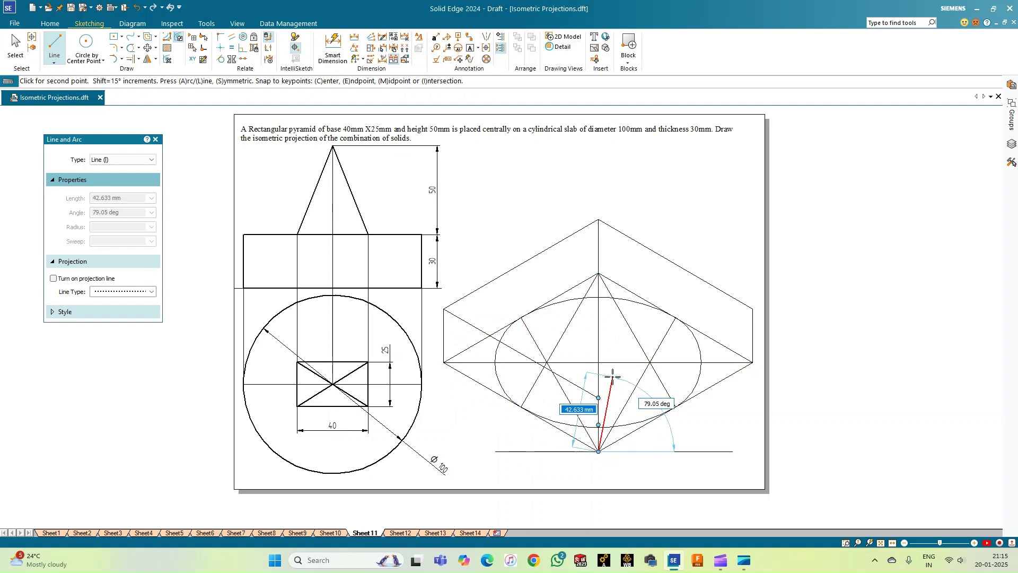
right_click(612, 376)
click(598, 398)
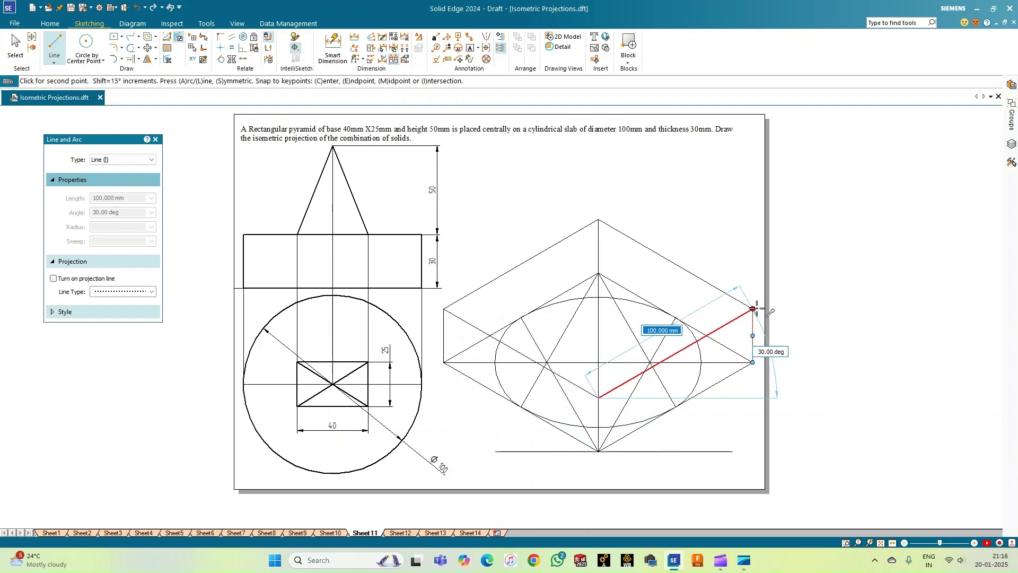
click(753, 309)
right_click(761, 212)
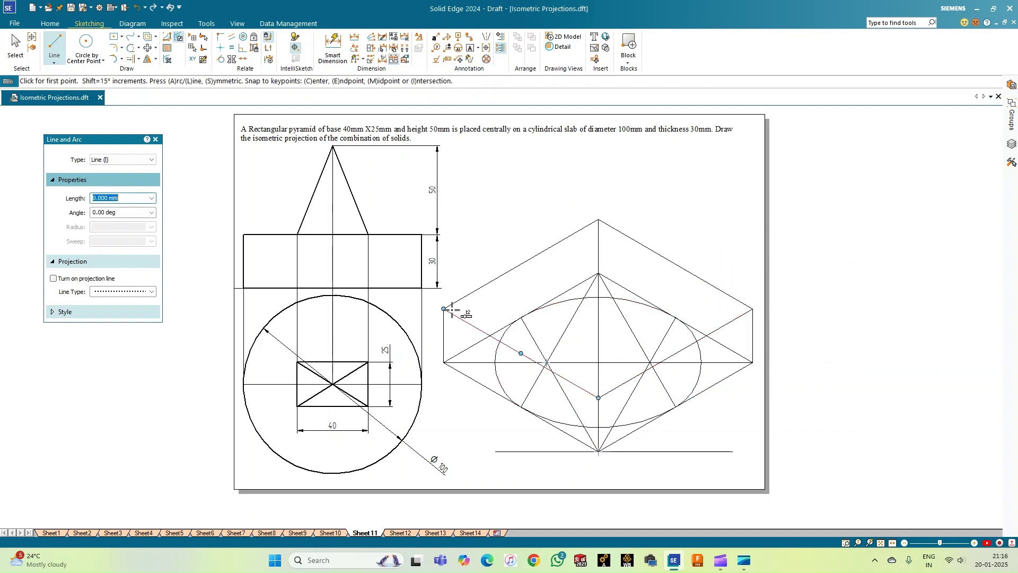
Draw the horizontal and vertical diagonals of the upper rhombus, joining its opposite corners
click(443, 309)
click(753, 309)
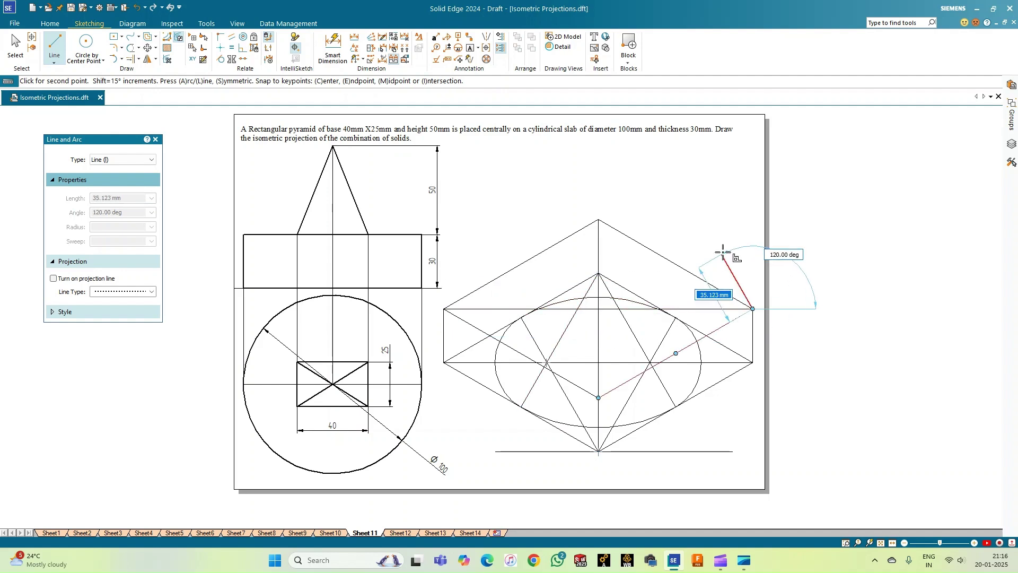
right_click(607, 228)
click(598, 220)
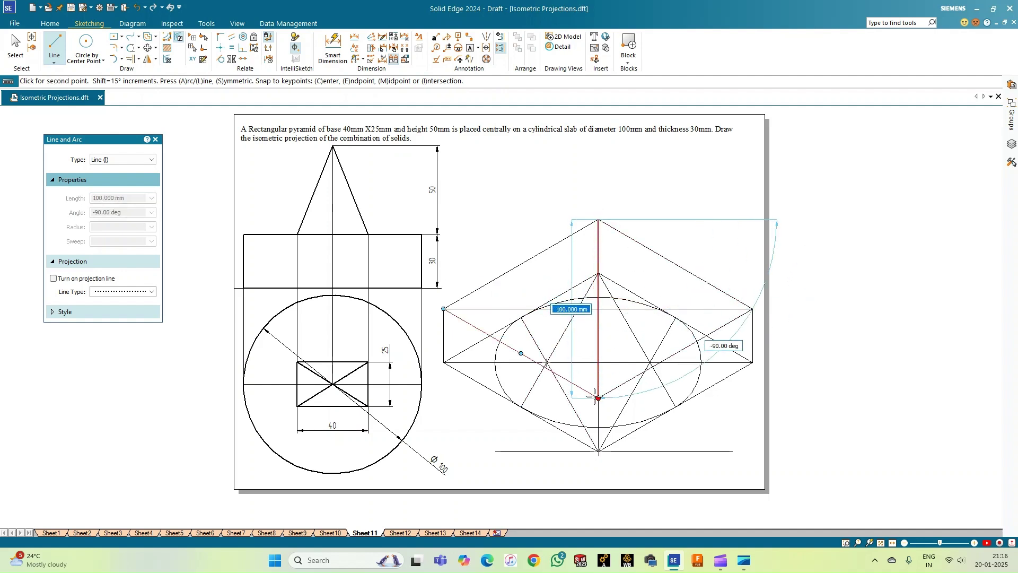
right_click(745, 221)
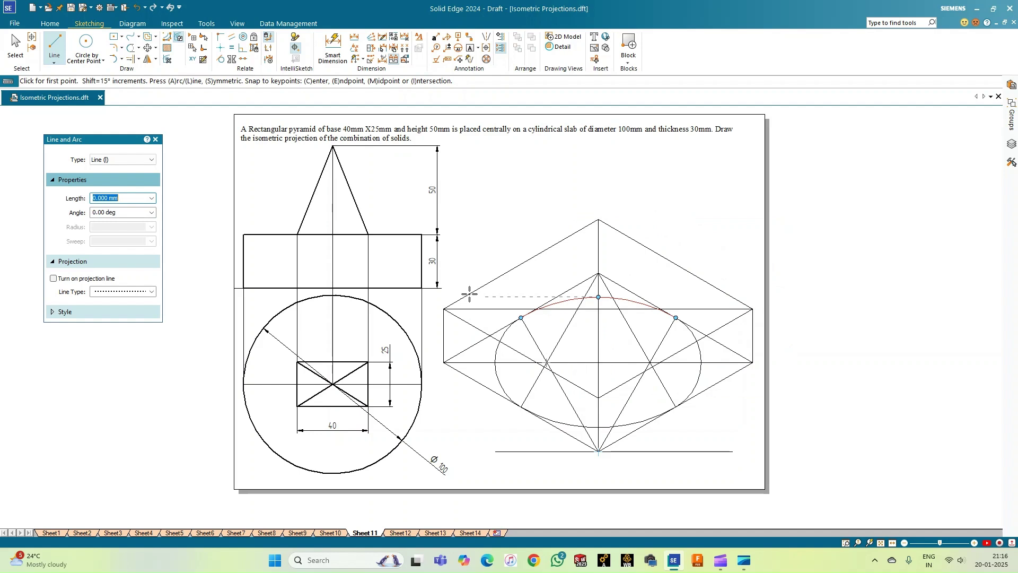
Draw four construction lines from the upper rhombus's top and bottom corners to the midpoints of their opposite sides
click(597, 397)
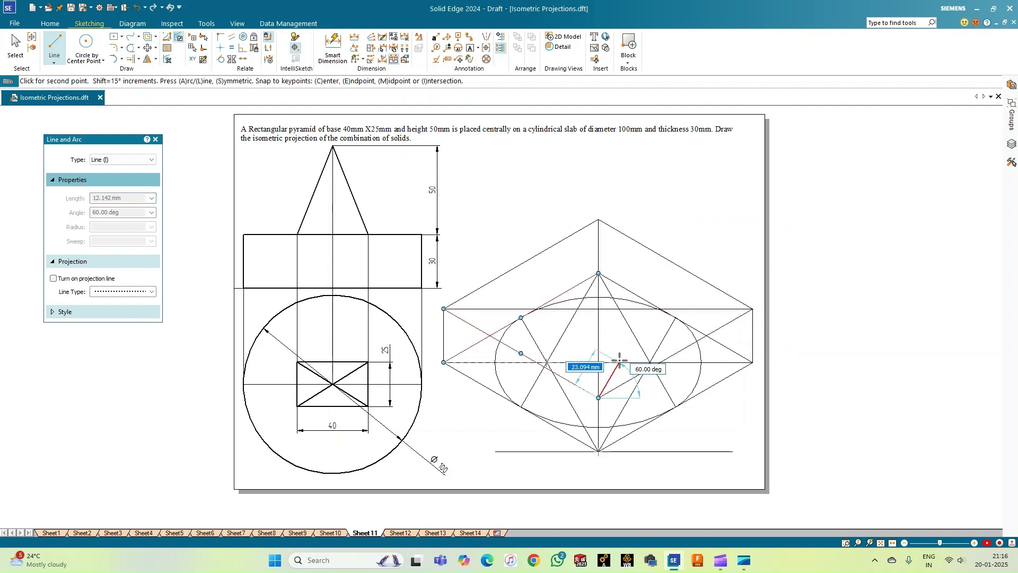
click(598, 220)
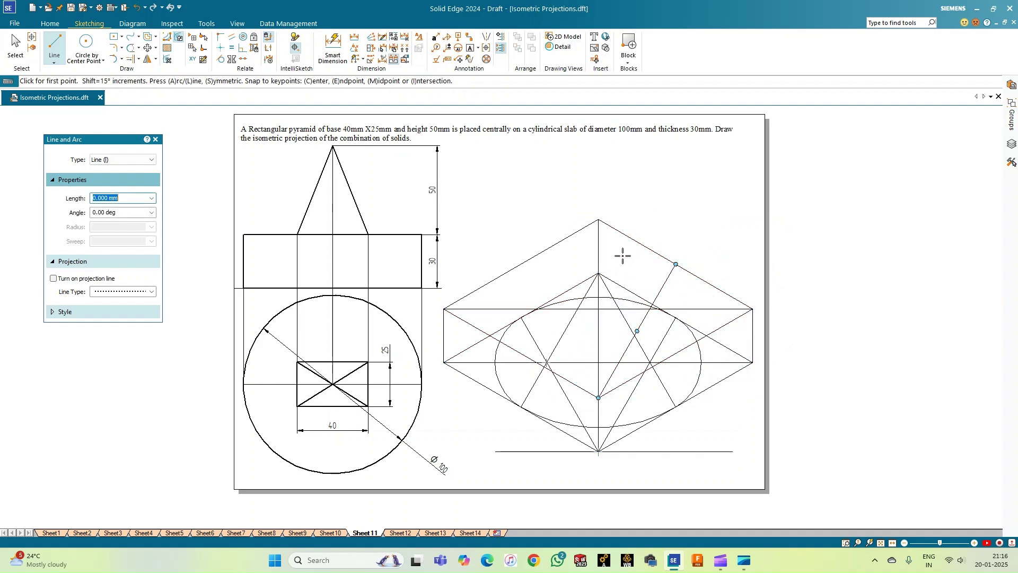
click(598, 219)
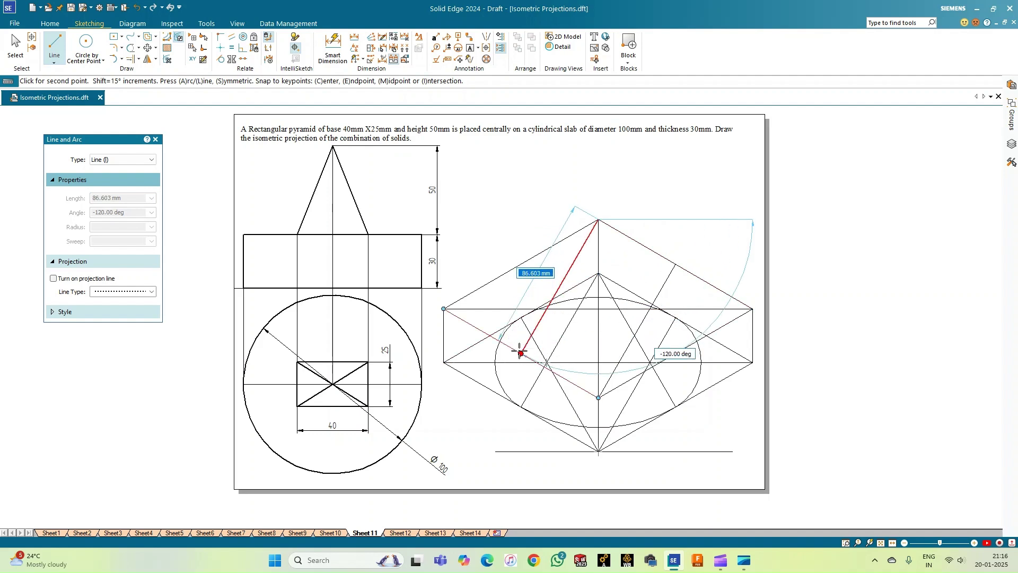
key(Escape)
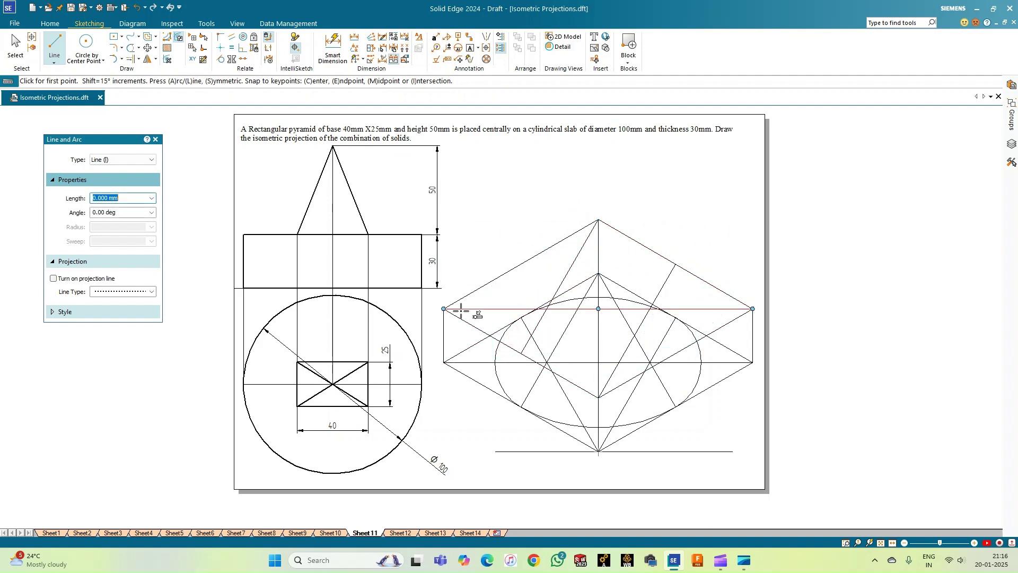
click(598, 397)
click(521, 264)
key(Escape)
click(598, 396)
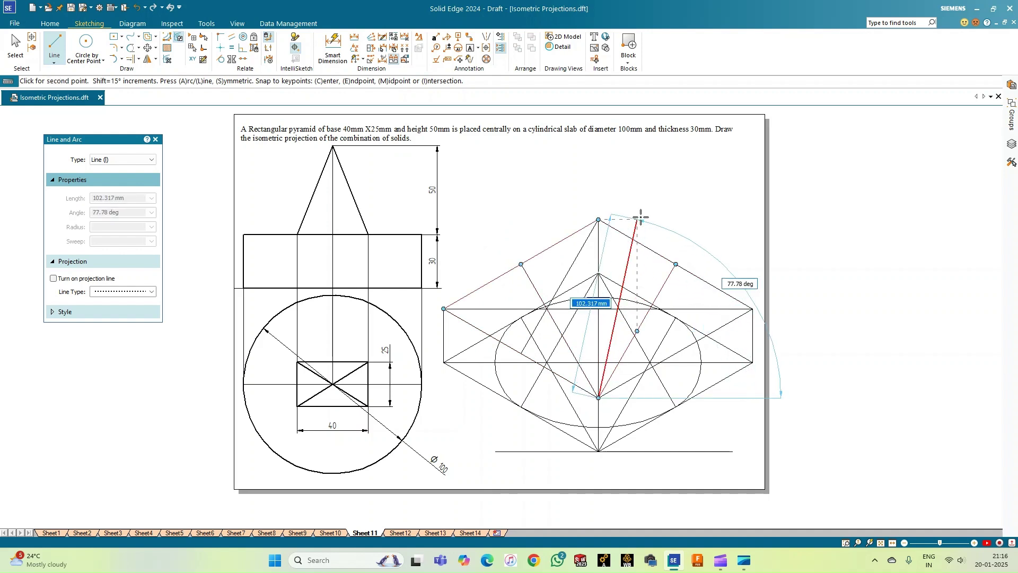
key(Escape)
click(598, 219)
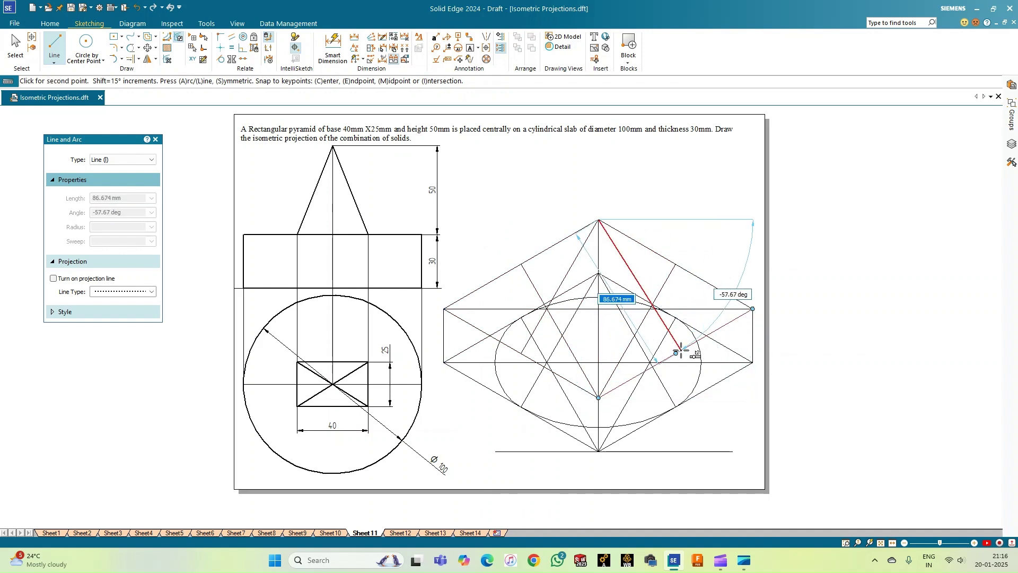
key(Escape)
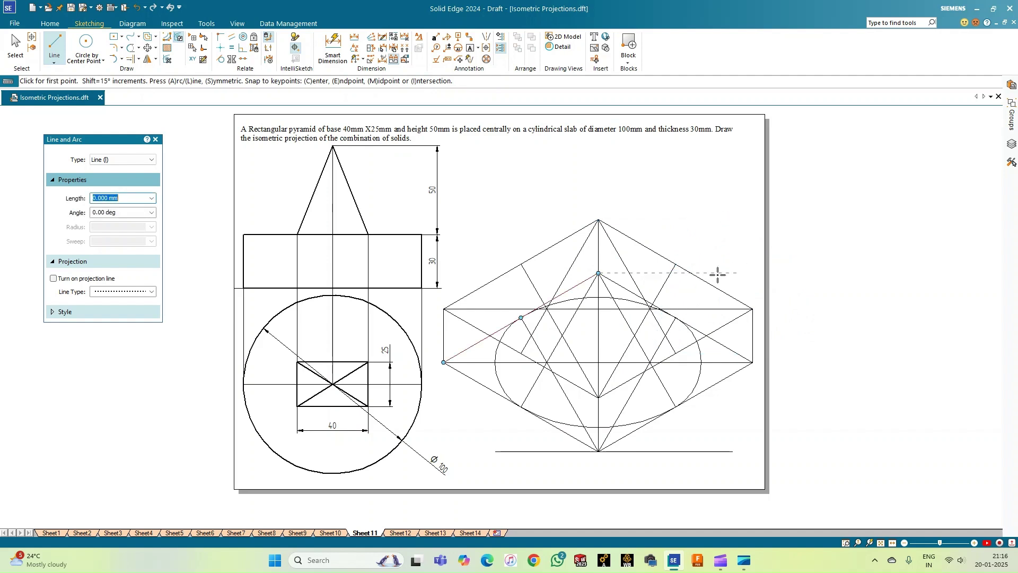
Draw a centre-point arc about the upper rhombus's top corner, joining the midpoints of its two lower sides
click(52, 312)
click(122, 59)
click(149, 94)
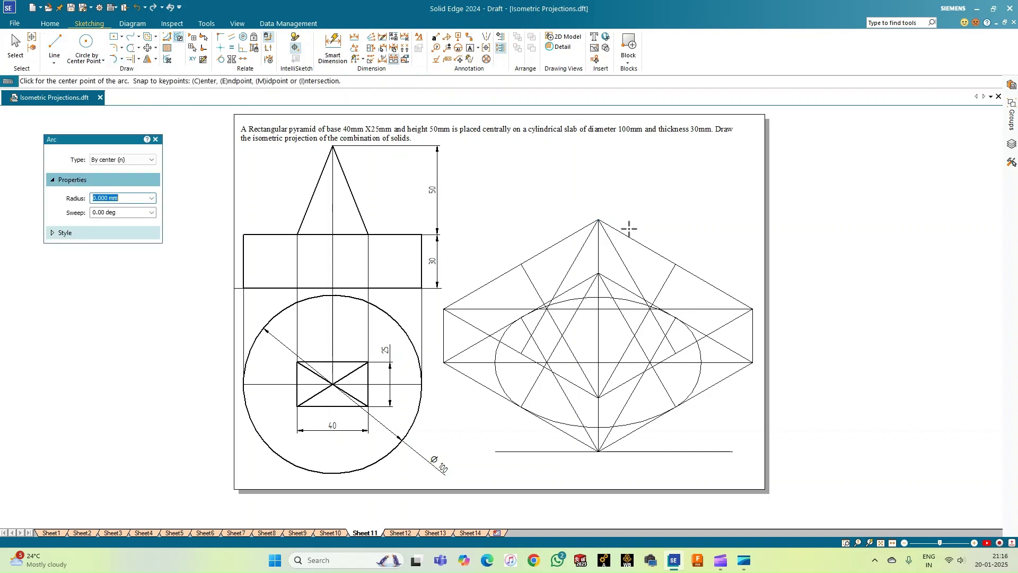
click(598, 219)
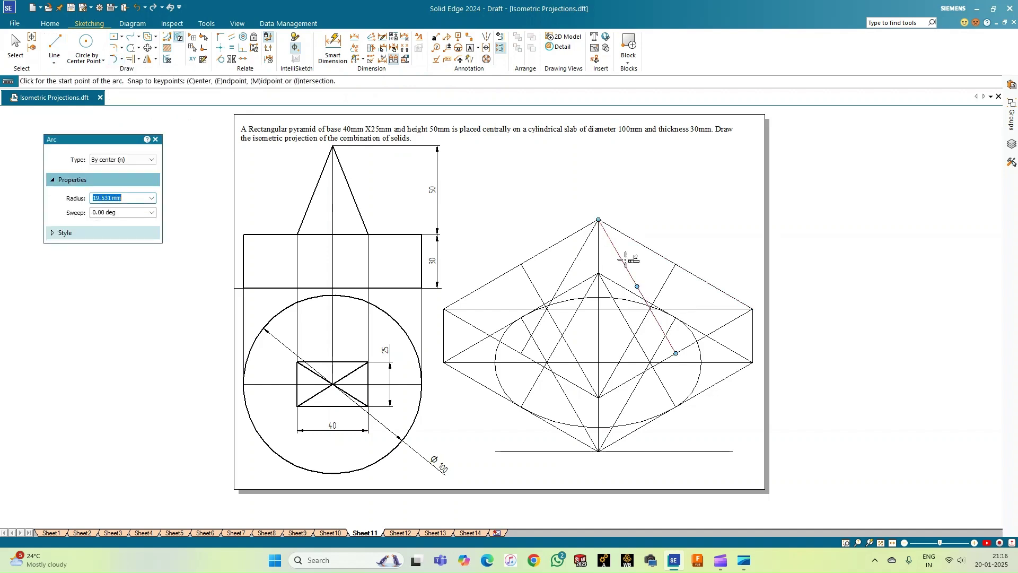
click(675, 353)
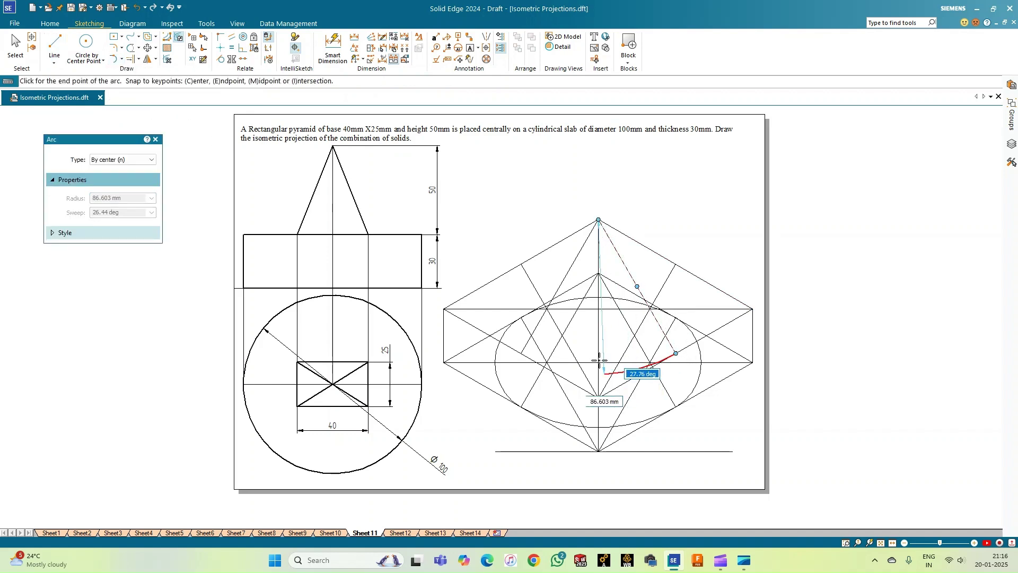
click(521, 350)
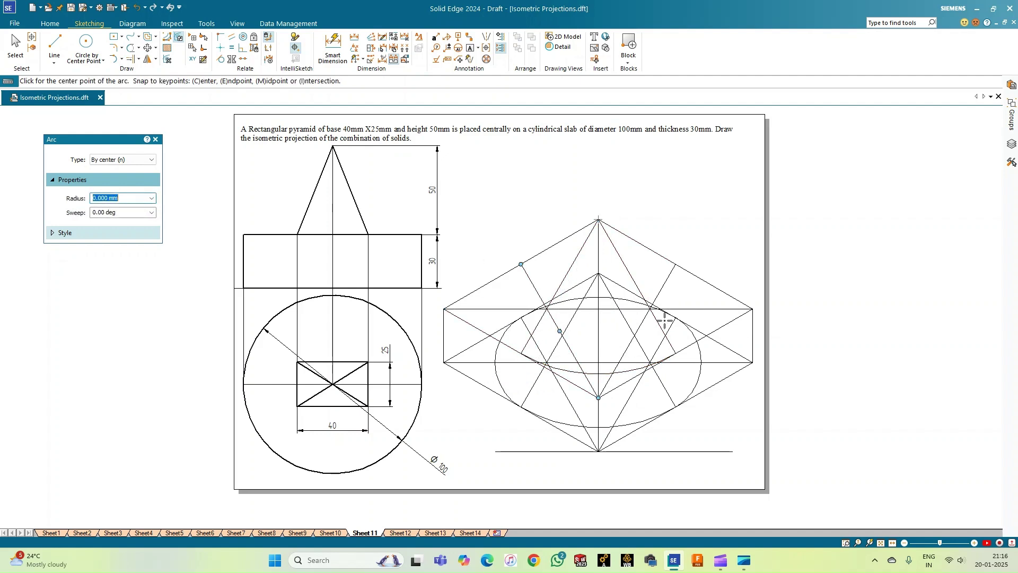
Add small right and left arcs centred where the upper rhombus's construction lines cross its horizontal diagonal
click(651, 309)
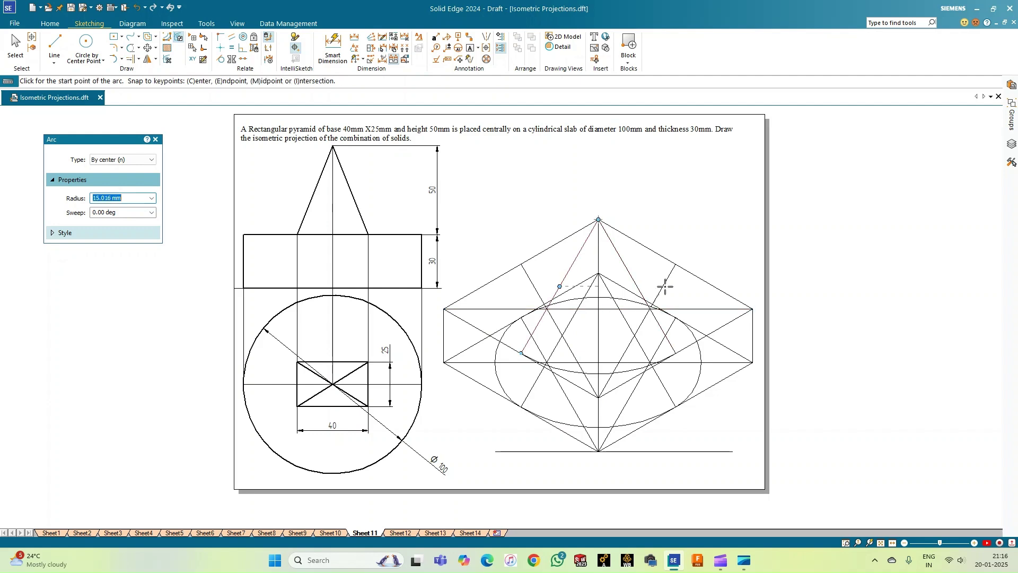
click(677, 263)
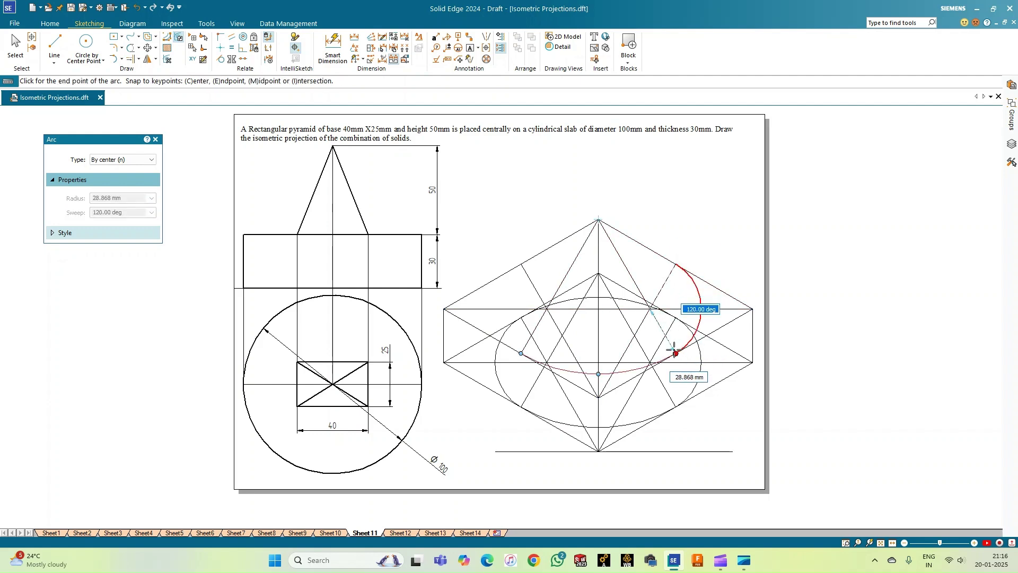
click(678, 405)
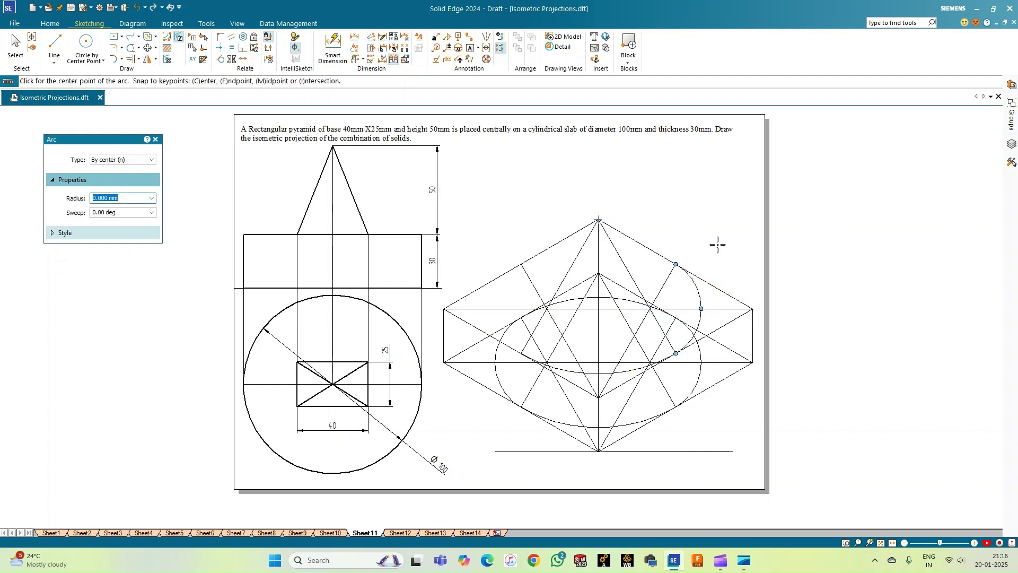
click(546, 308)
click(521, 264)
click(522, 352)
Complete the upper isometric circle with an arc about the rhombus's bottom corner, joining its two upper side midpoints
click(598, 397)
click(520, 263)
click(675, 263)
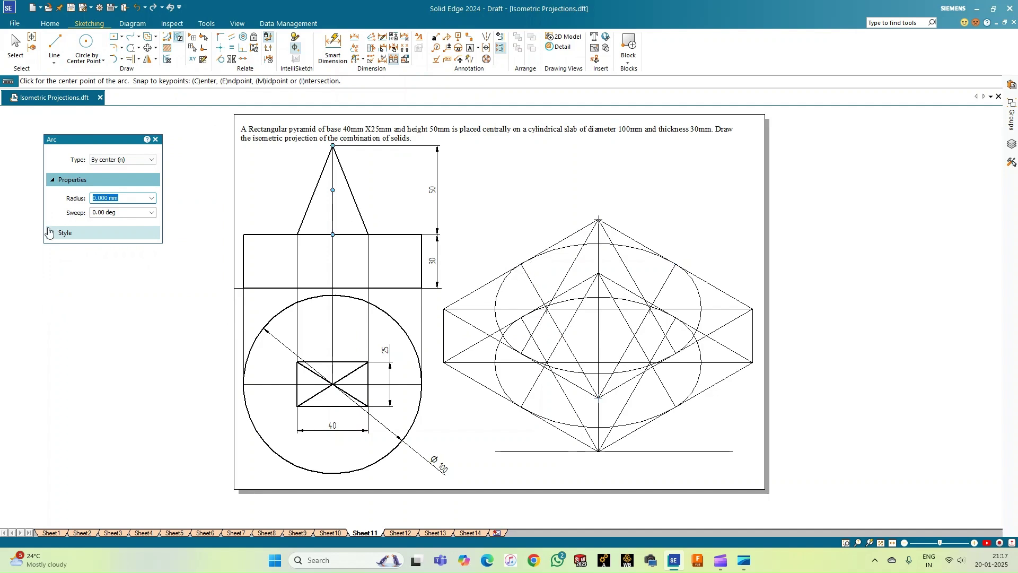
Draw vertical slab edges with a 0.50 mm line width, joining the left and right extremes of the two isometric circles
click(55, 48)
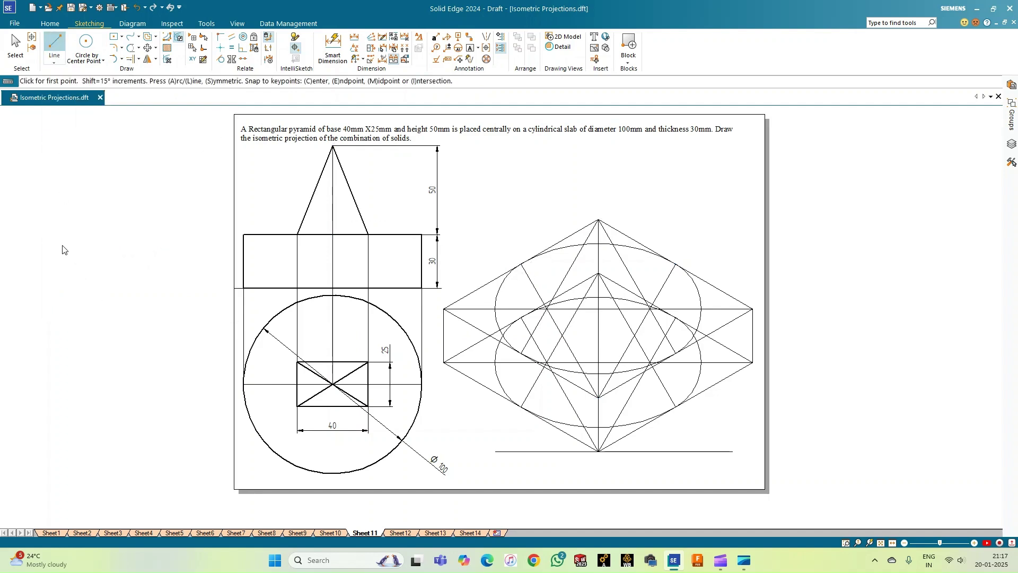
click(52, 311)
click(152, 361)
click(114, 399)
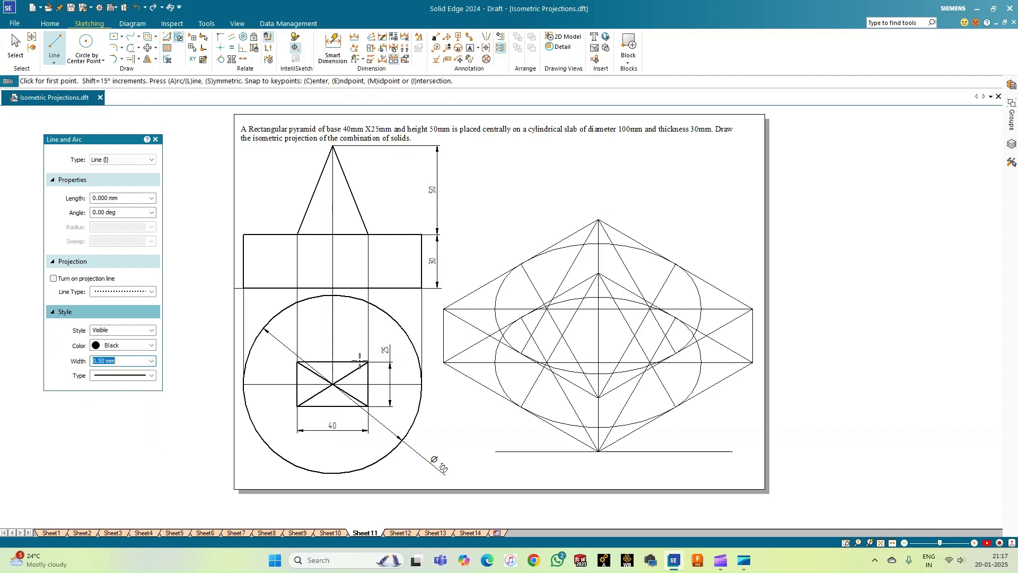
click(494, 309)
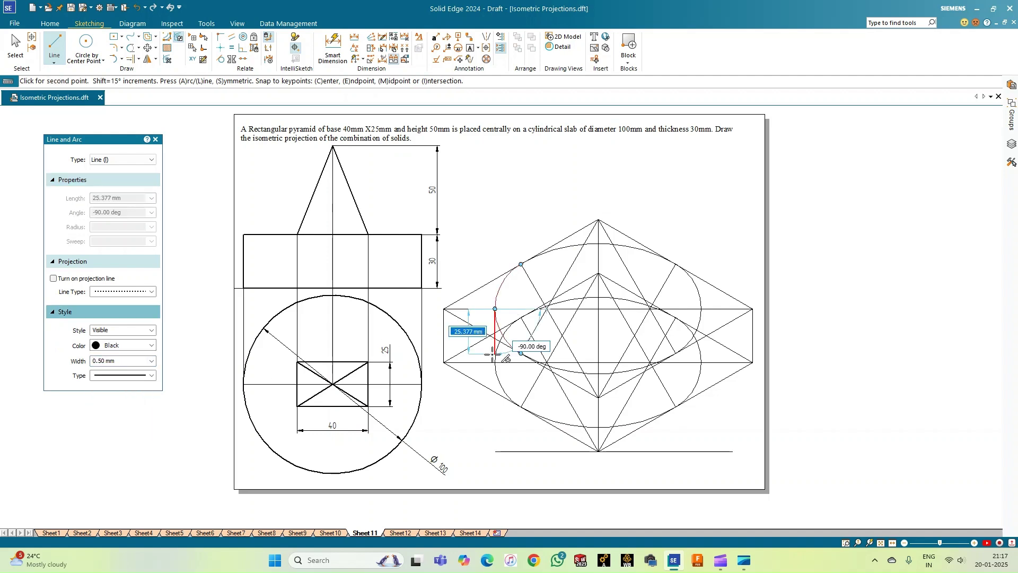
click(476, 308)
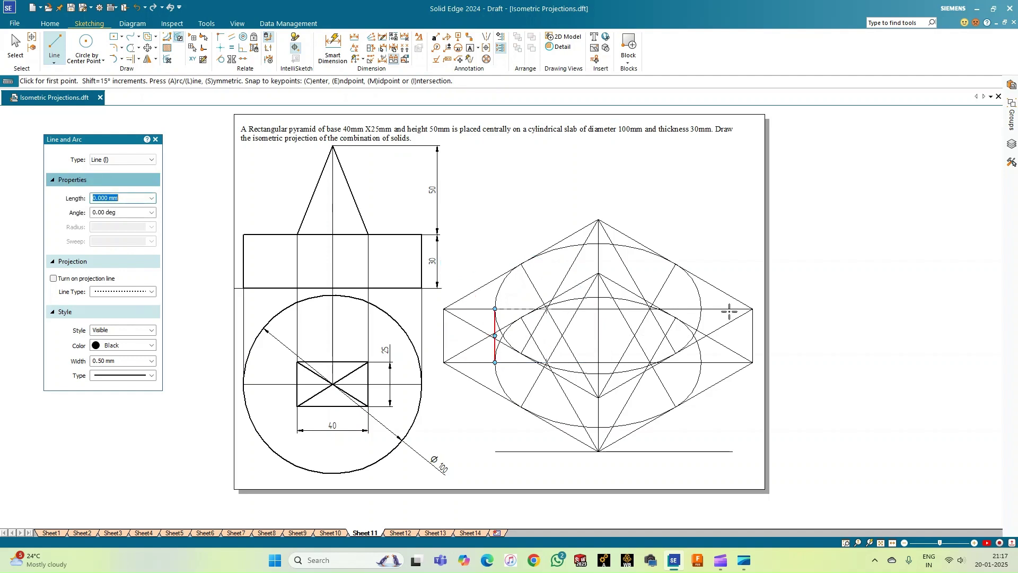
click(700, 308)
click(701, 362)
key(Escape)
key(Escape)
Increase the line width of the upper isometric circle's lower arc to a visible-edge thickness
click(503, 333)
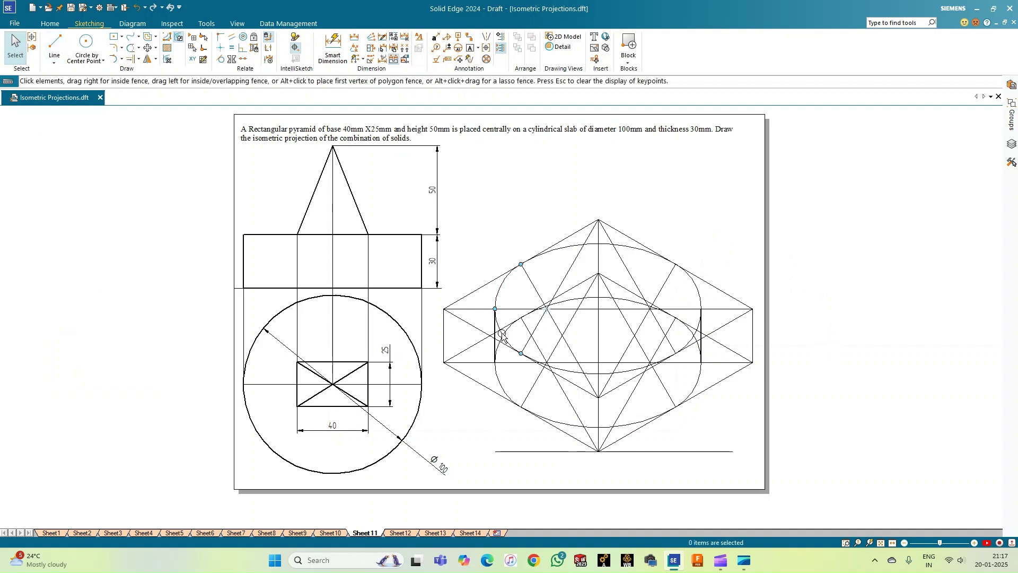
click(614, 376)
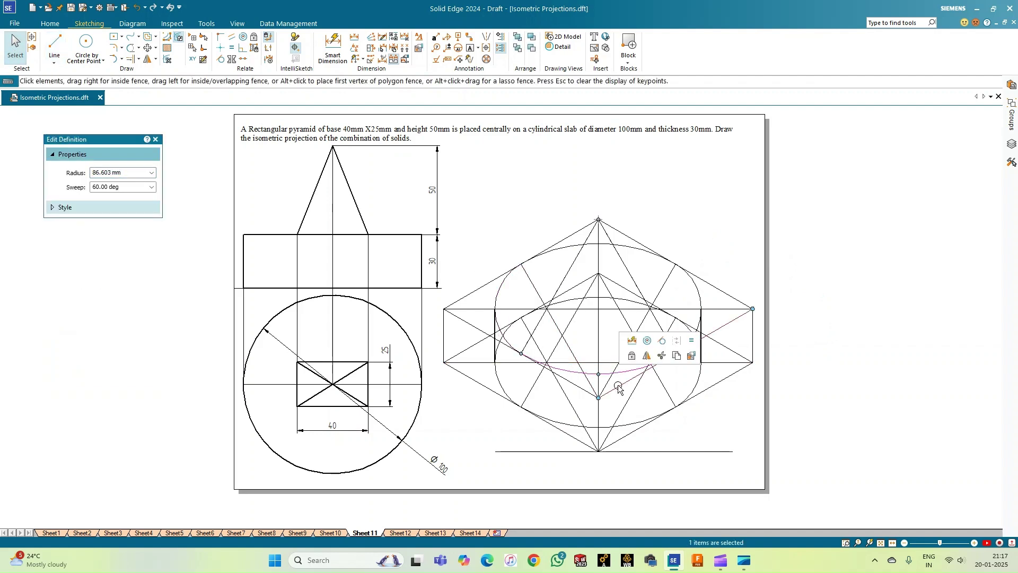
click(59, 211)
click(152, 257)
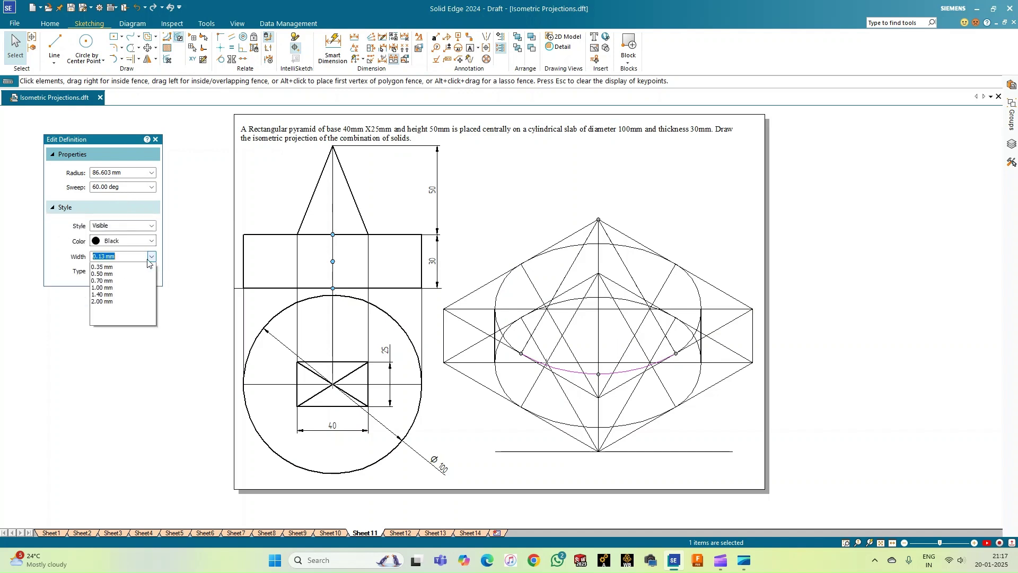
click(106, 302)
click(547, 203)
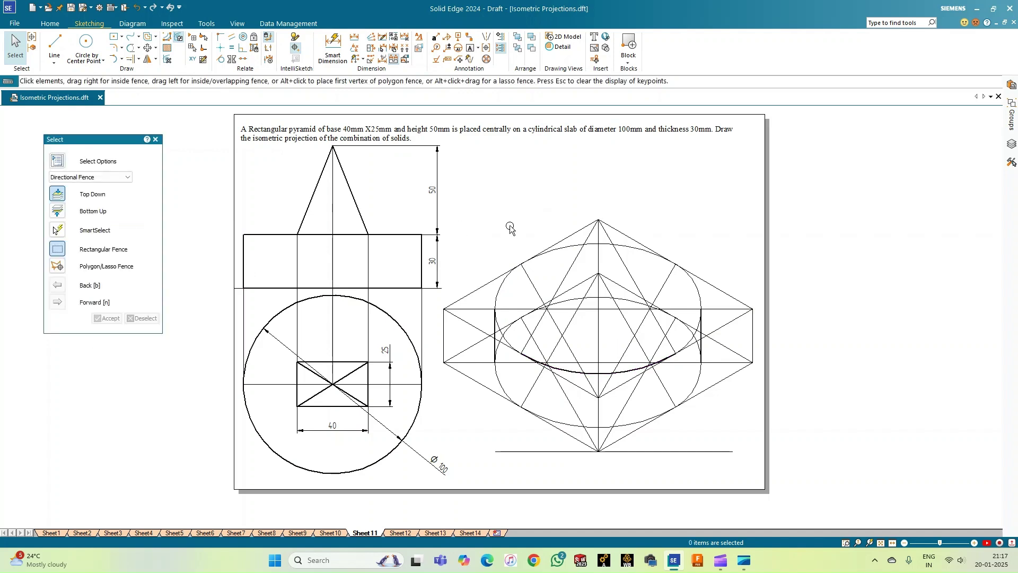
Split the lower isometric circle's left and right side arcs at their extreme points, where the vertical slab edges meet them
click(559, 425)
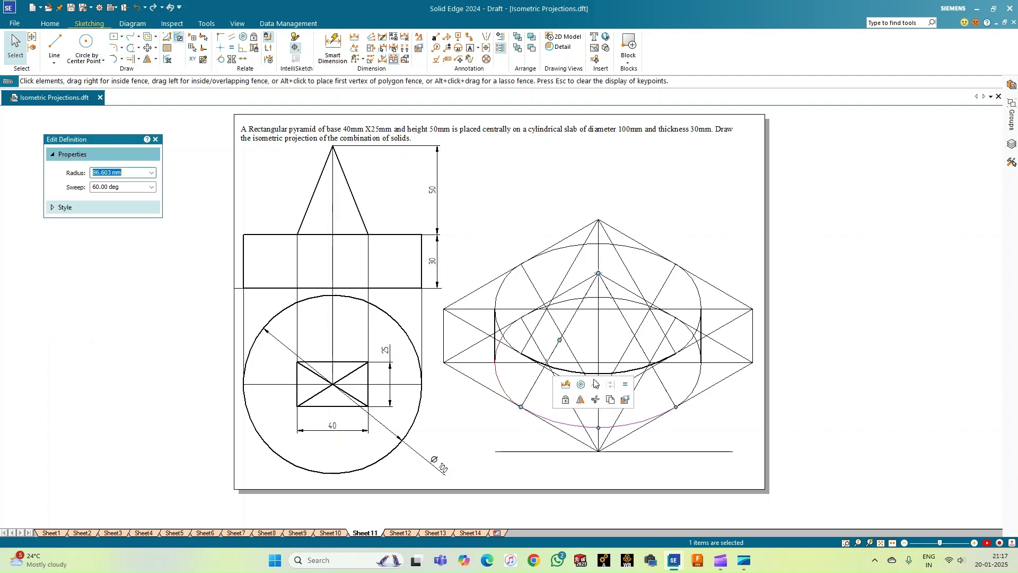
click(139, 60)
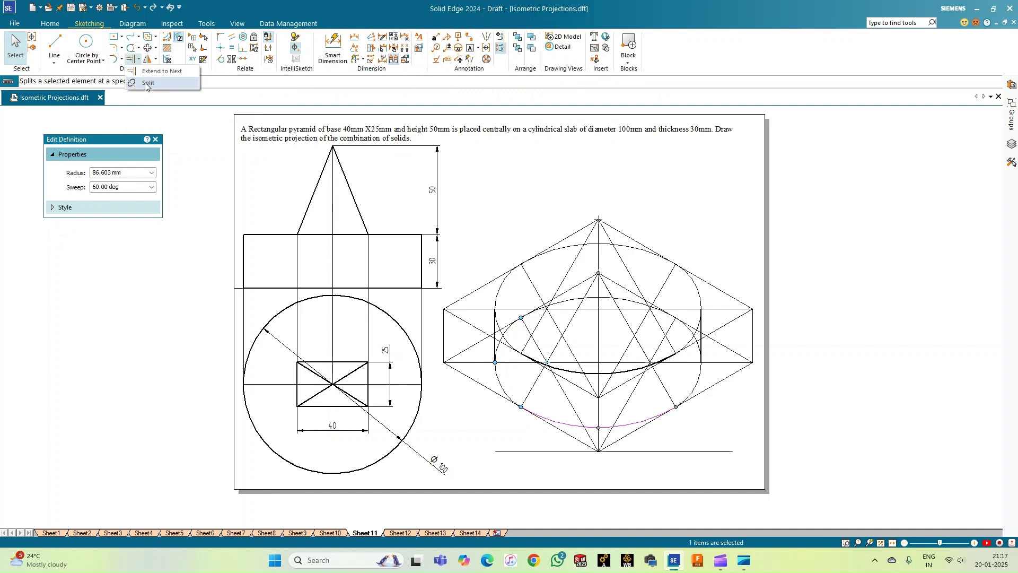
click(145, 84)
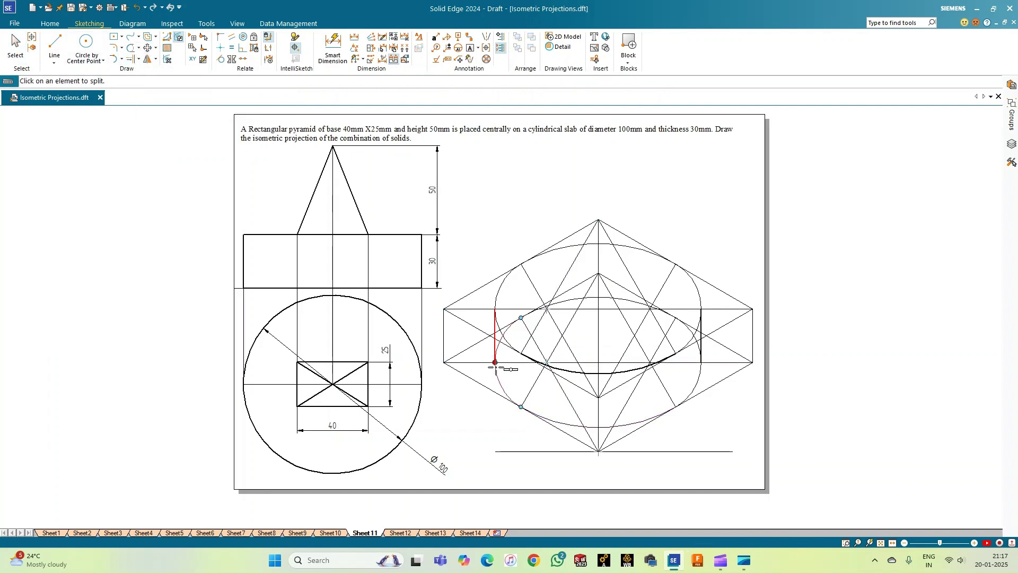
click(508, 393)
click(509, 384)
click(688, 392)
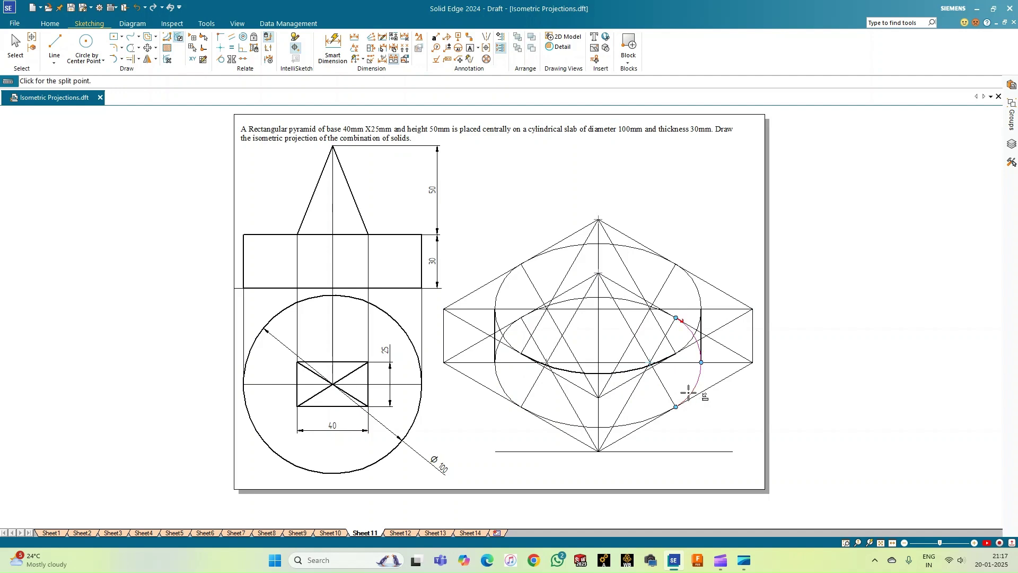
click(701, 363)
key(Escape)
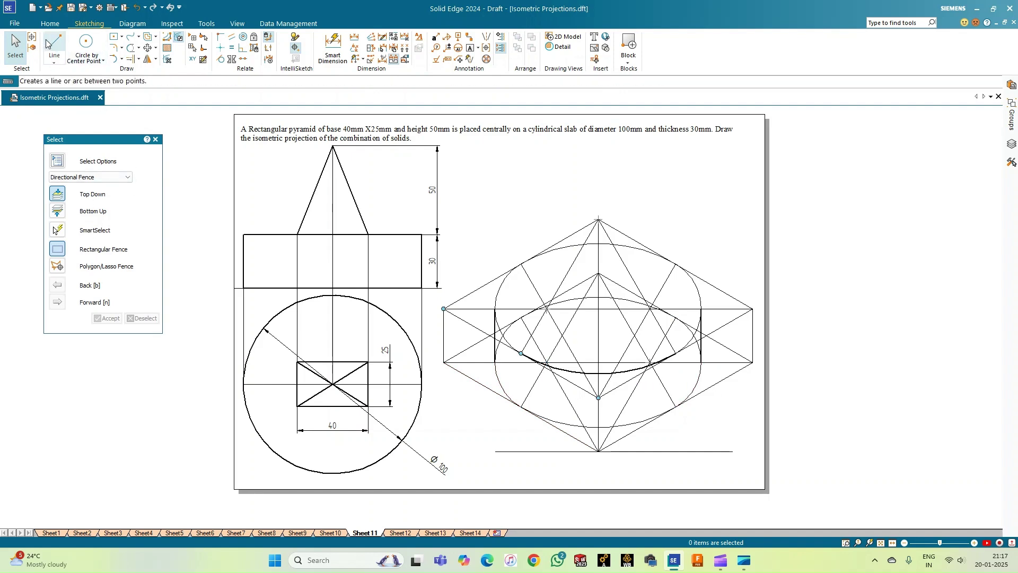
Set the line width of the lower isometric circle's split lower-left and lower-right arcs to 0.50 mm
click(498, 383)
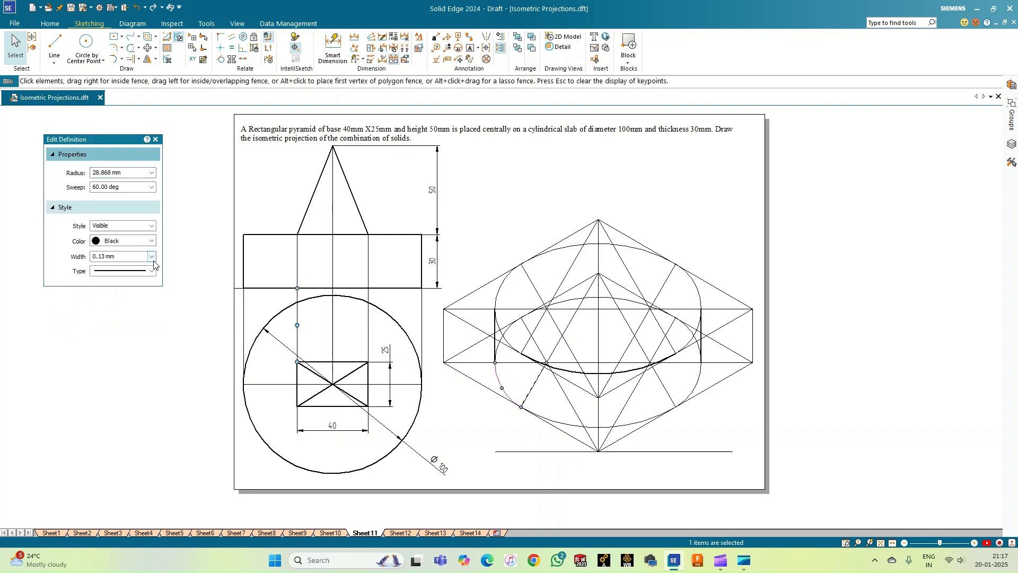
click(152, 257)
click(114, 297)
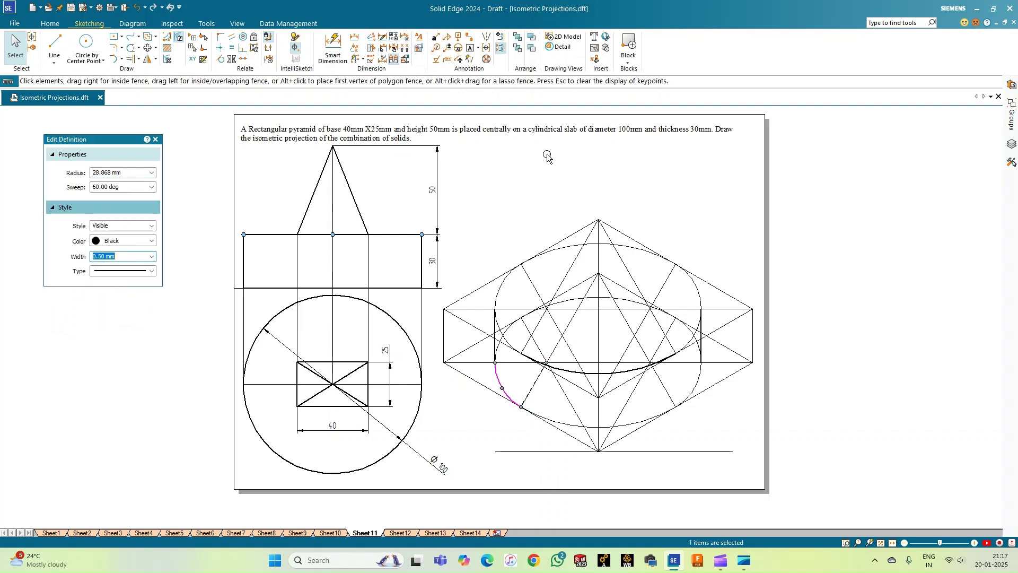
click(546, 160)
click(695, 386)
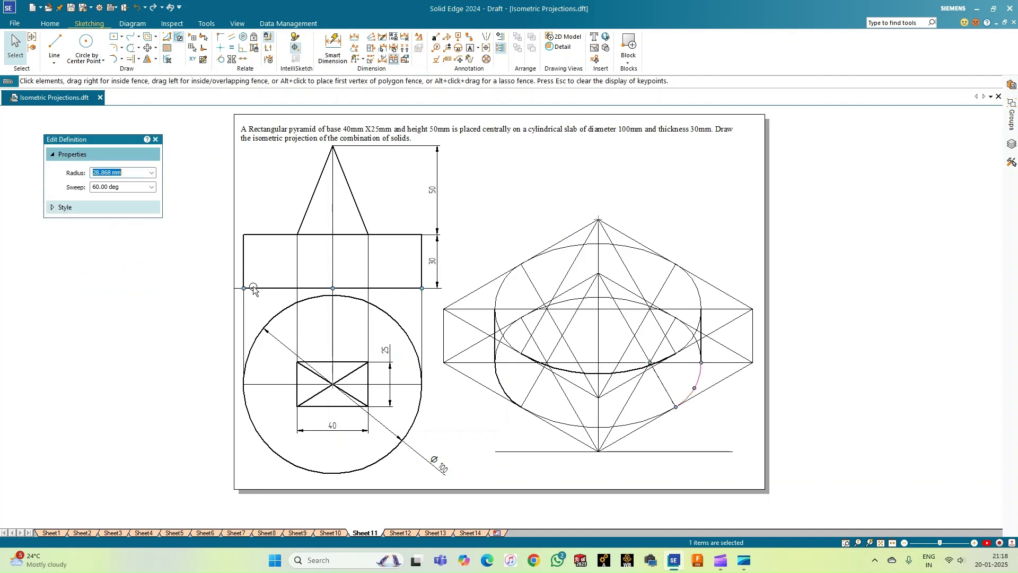
click(55, 207)
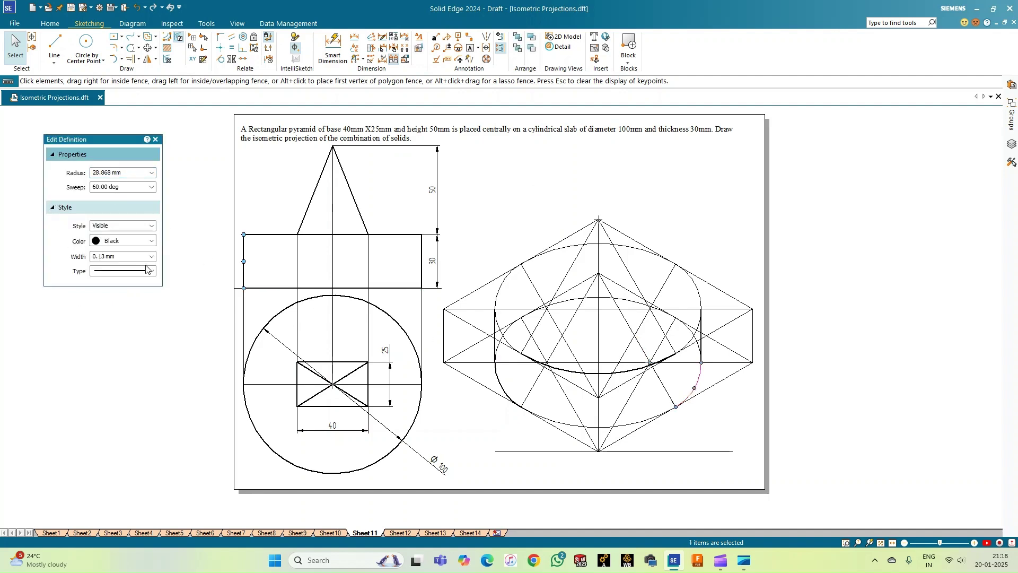
click(152, 257)
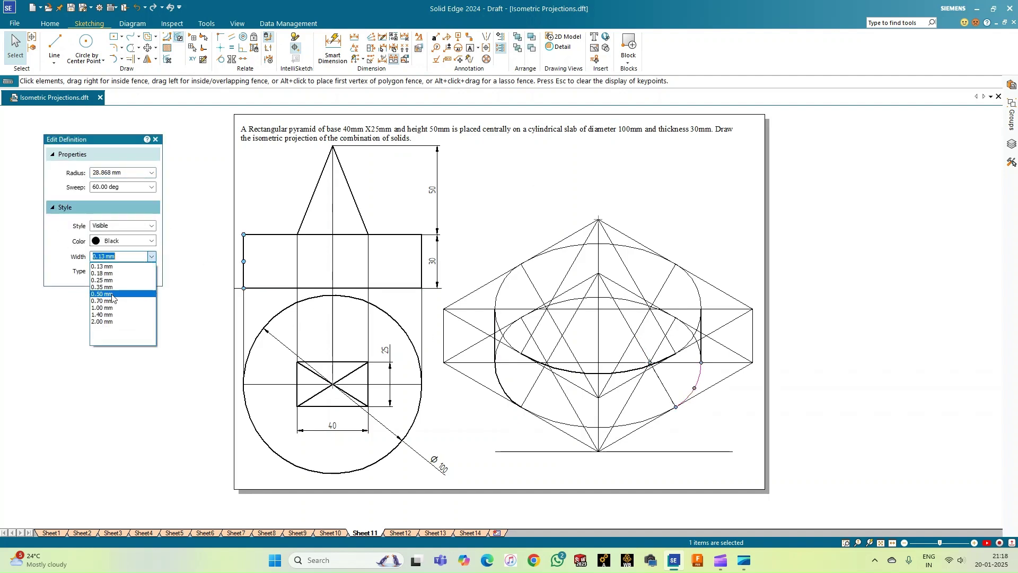
click(108, 296)
click(409, 233)
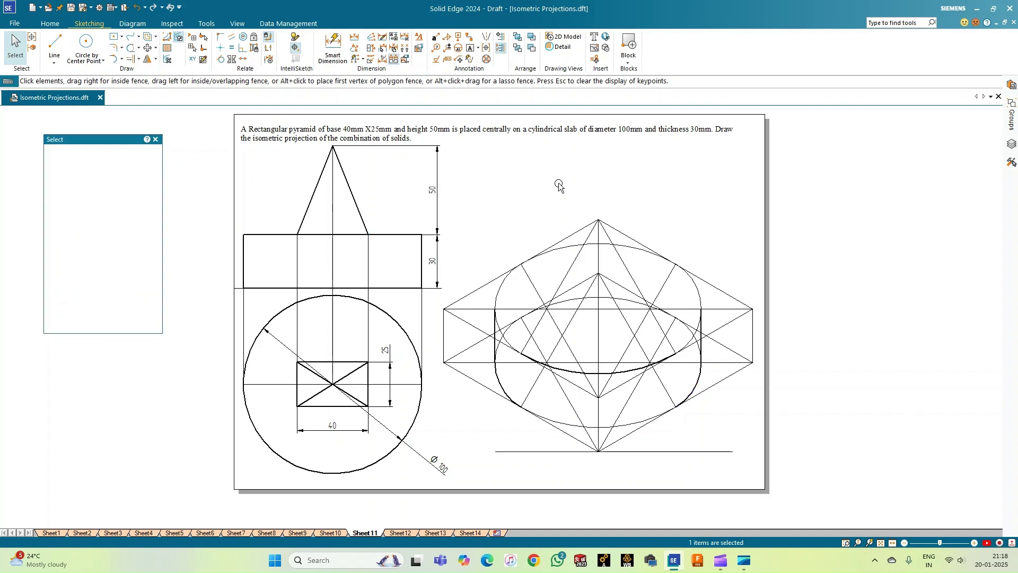
Set the line width of the lower isometric circle's large bottom arc to 0.50 mm
click(564, 424)
click(53, 208)
click(152, 257)
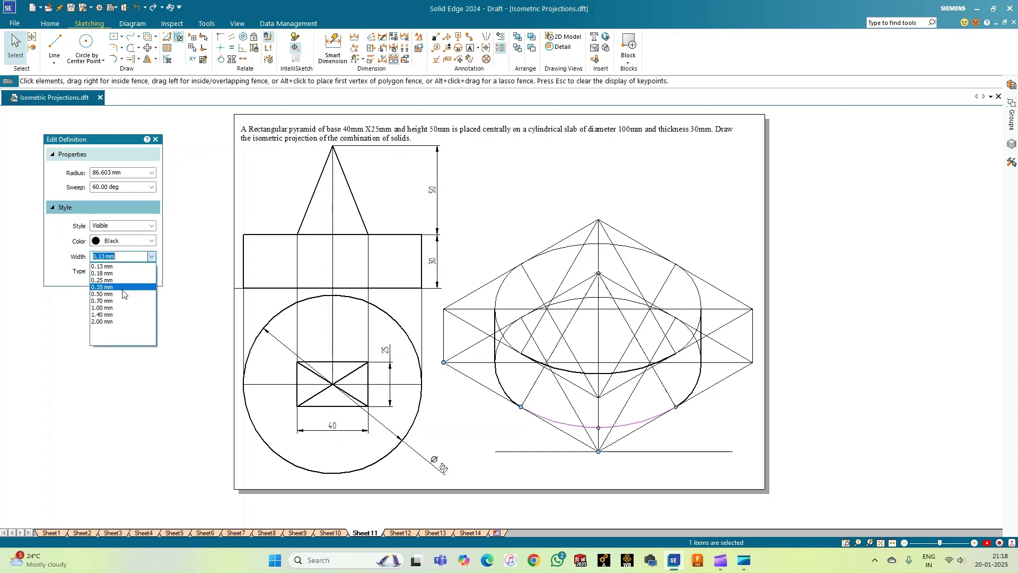
click(126, 298)
double_click(524, 135)
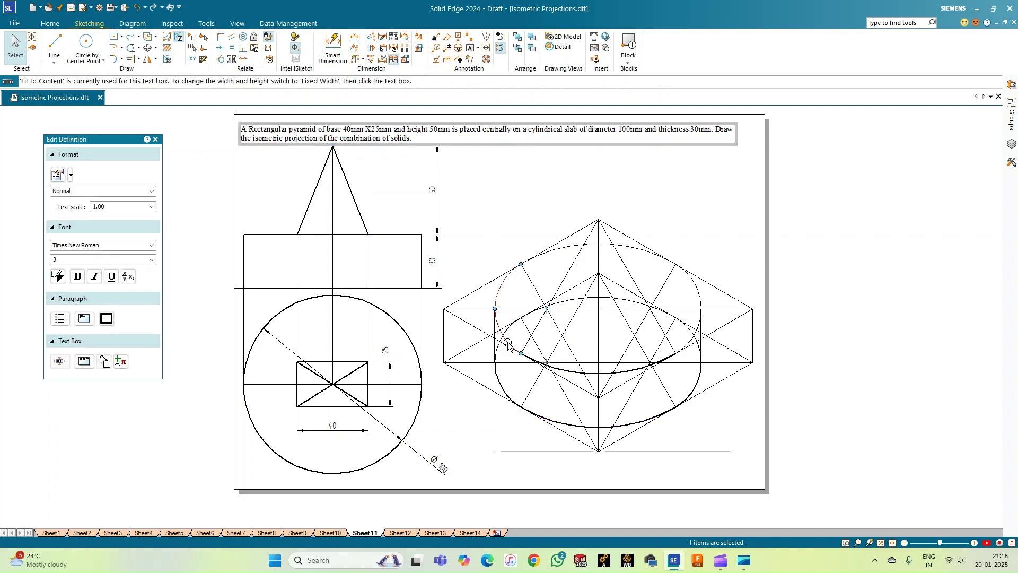
Split the upper isometric circle's left and right side arcs where they meet the tops of the vertical slab edges
click(138, 59)
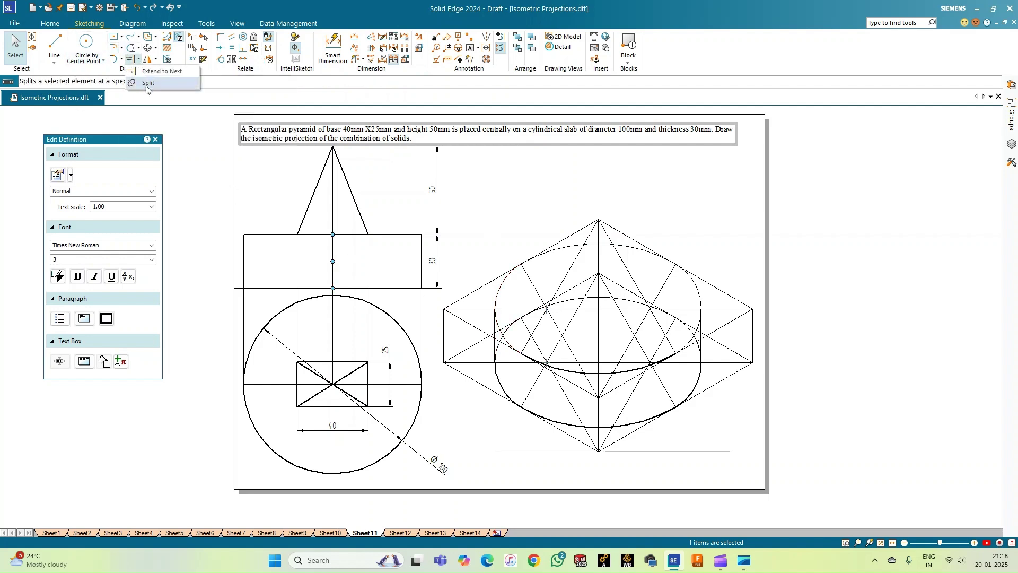
click(146, 81)
click(499, 285)
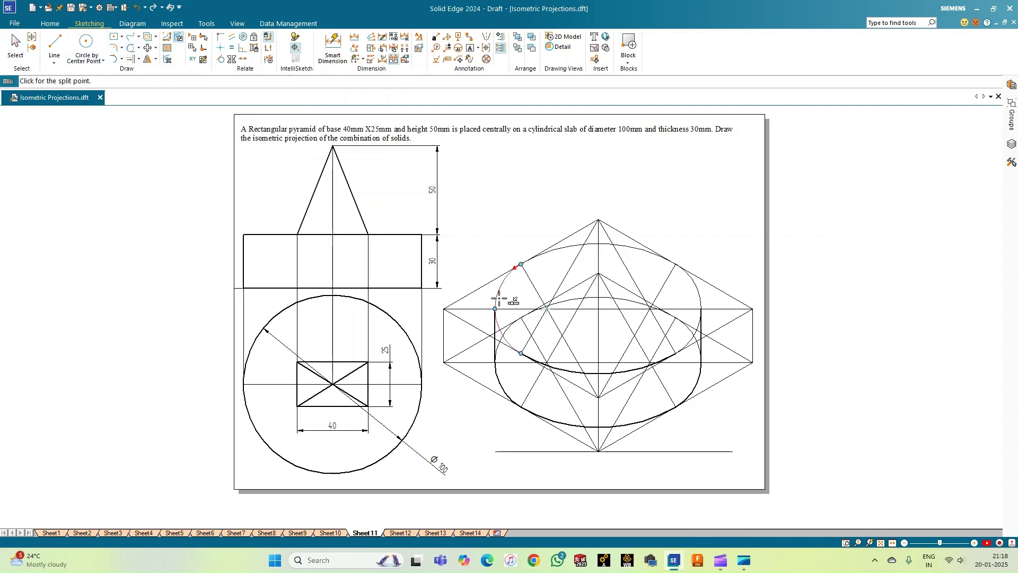
click(495, 309)
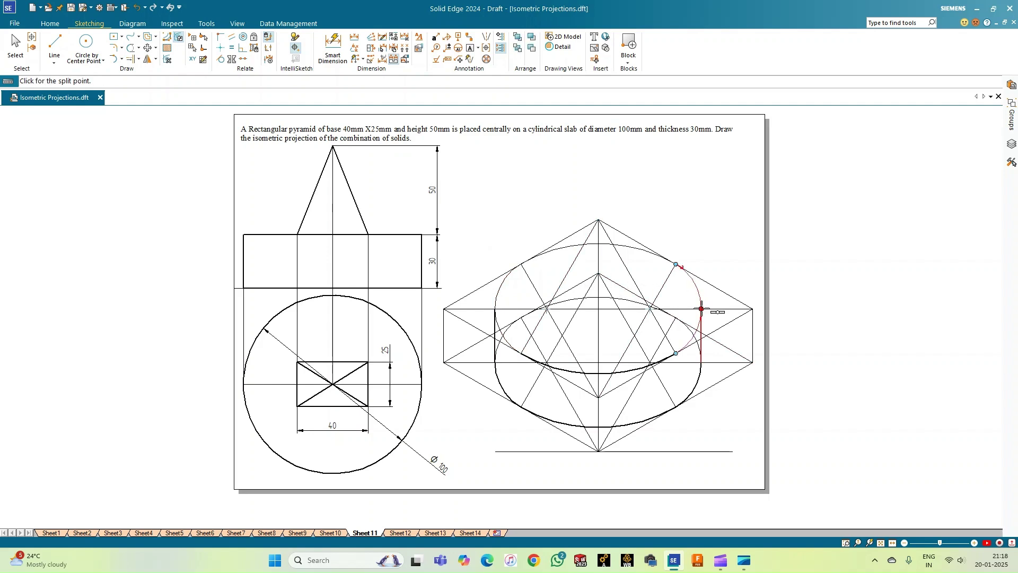
key(Escape)
key(Escape)
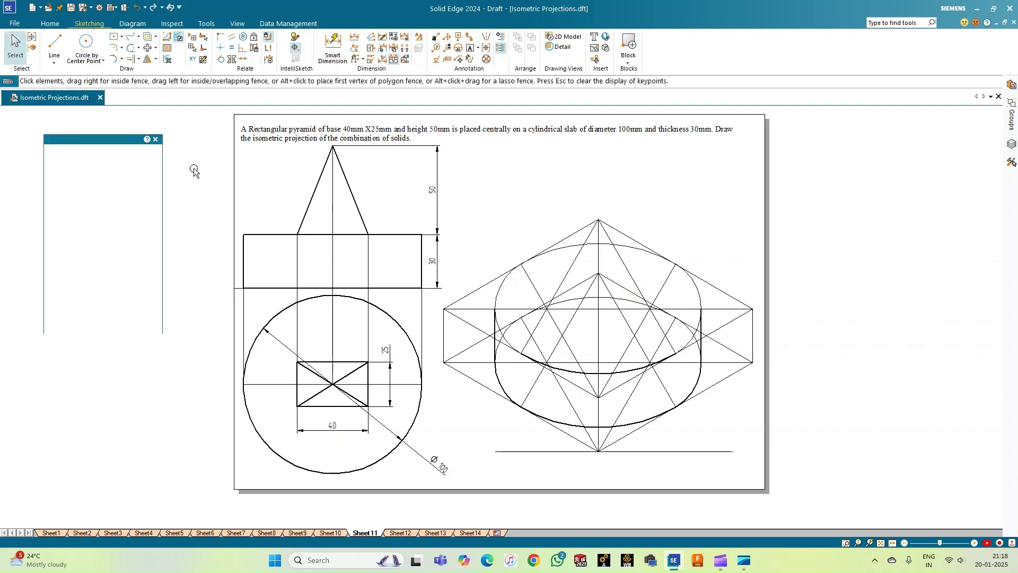
Set the line width of the upper isometric circle's split lower-left and lower-right arcs to 0.50 mm
click(500, 331)
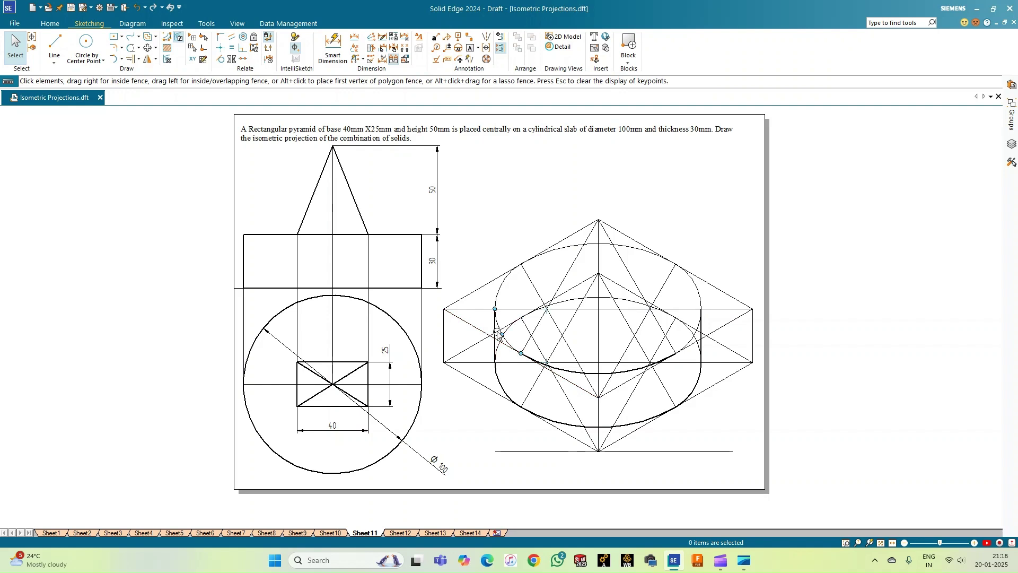
ctrl+click(691, 338)
click(64, 208)
click(151, 258)
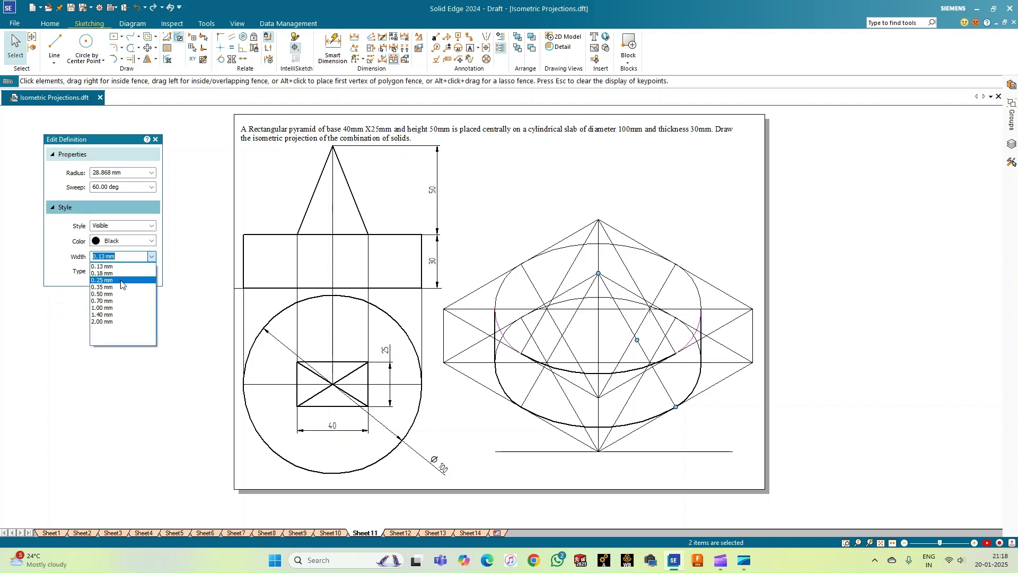
click(120, 298)
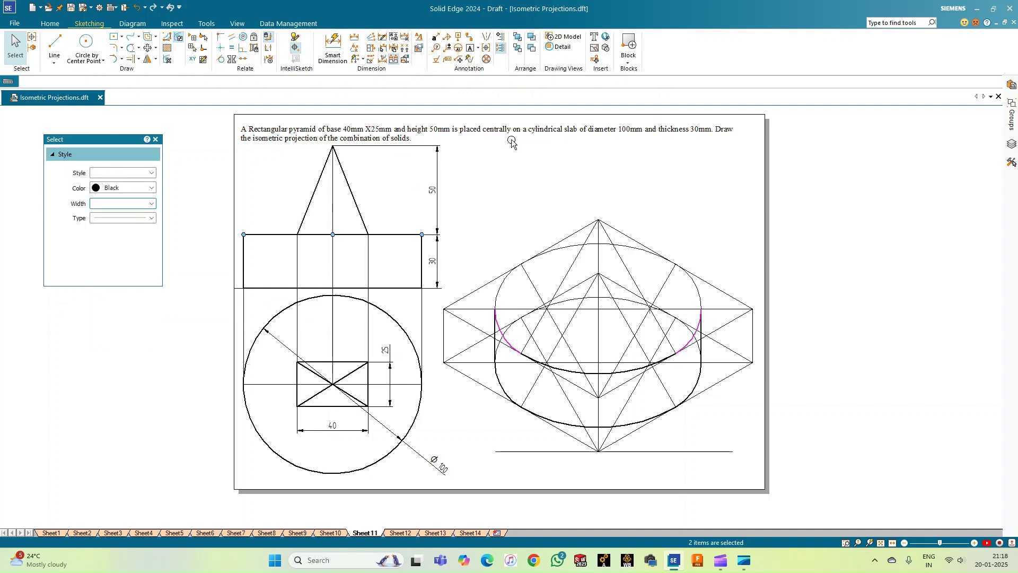
double_click(488, 157)
click(667, 197)
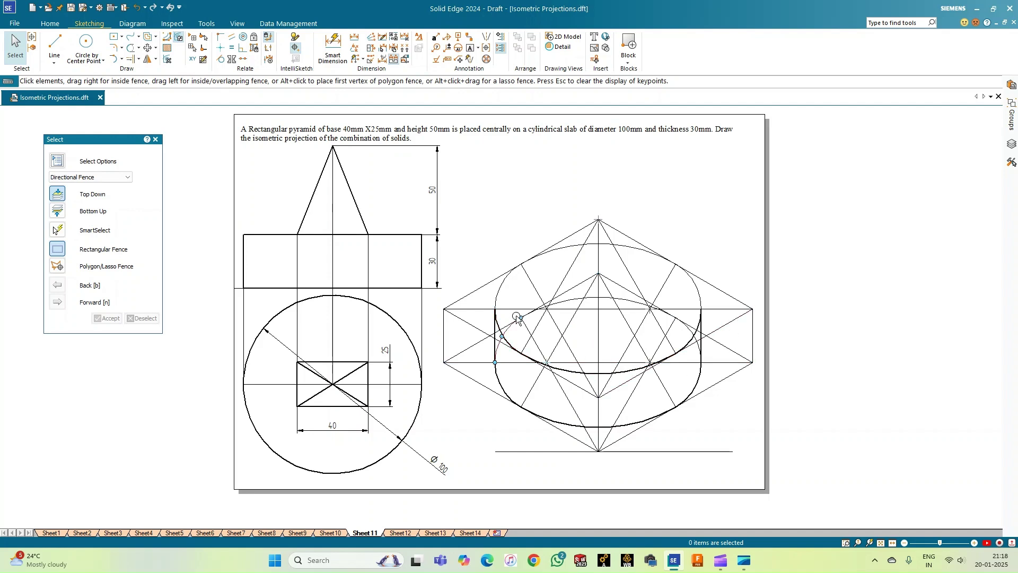
Set the line width of the three arcs forming the upper isometric circle's back half to 0.50 mm
ctrl+click(548, 254)
ctrl+click(696, 281)
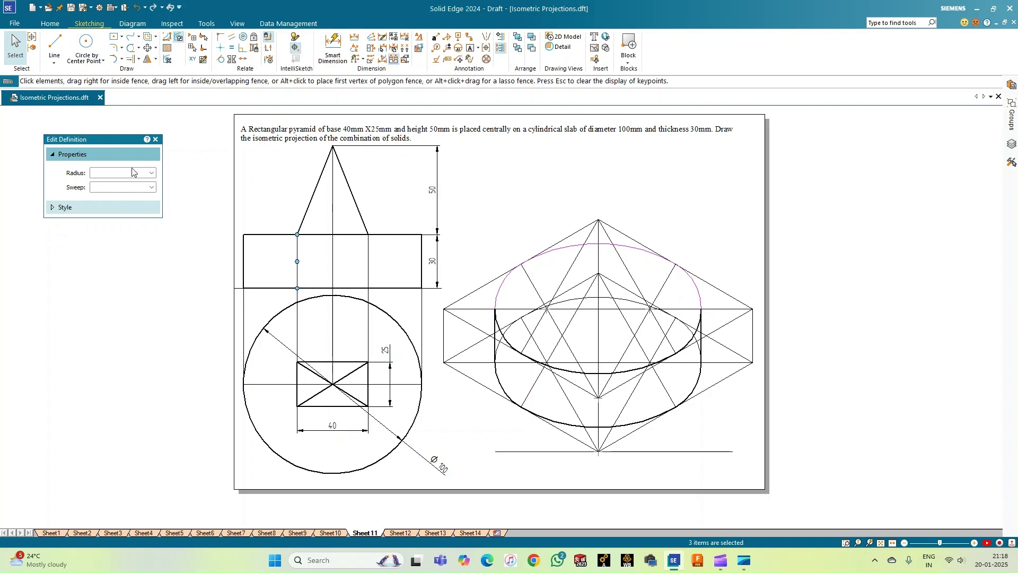
click(54, 208)
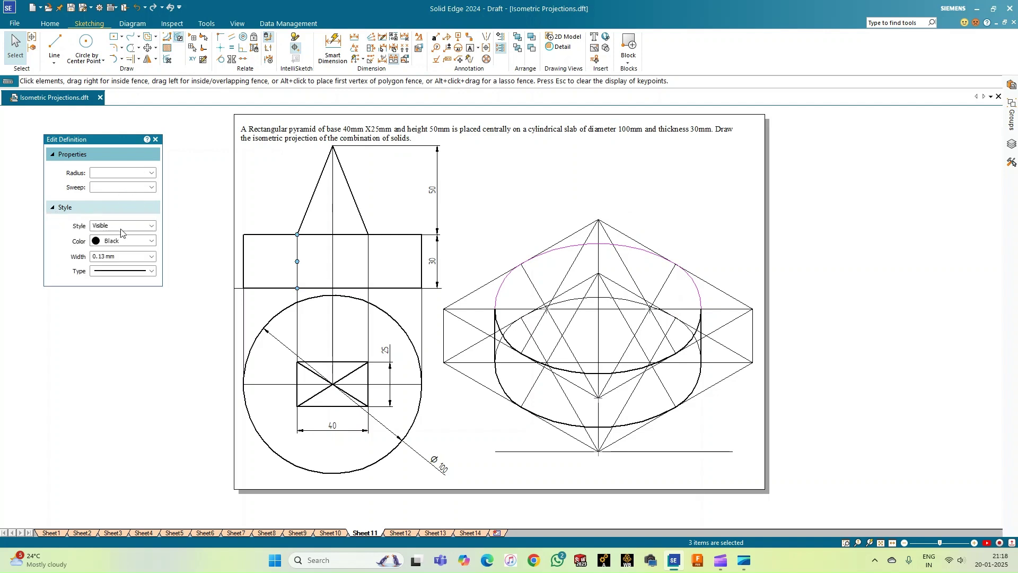
click(151, 256)
click(119, 294)
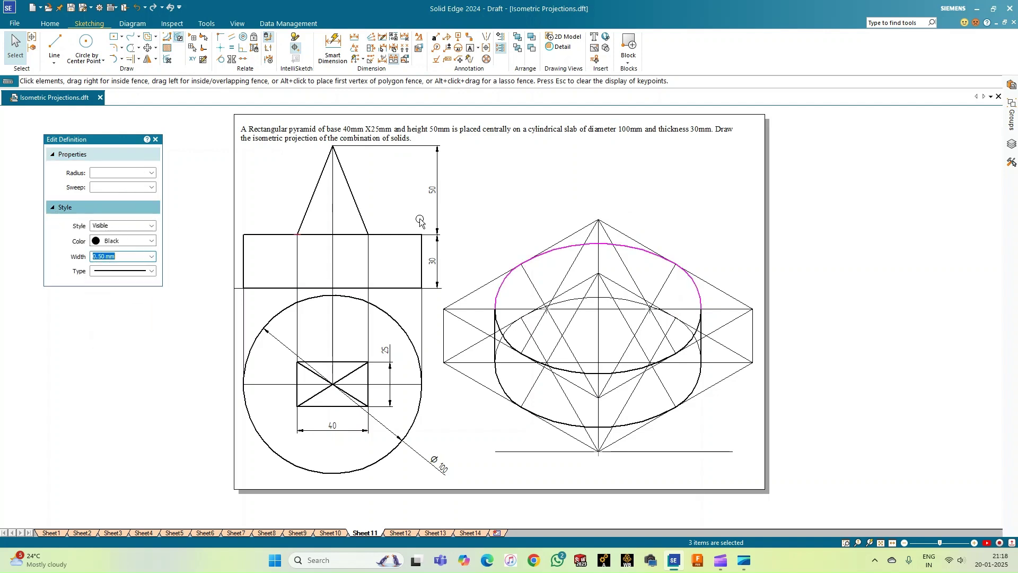
click(513, 173)
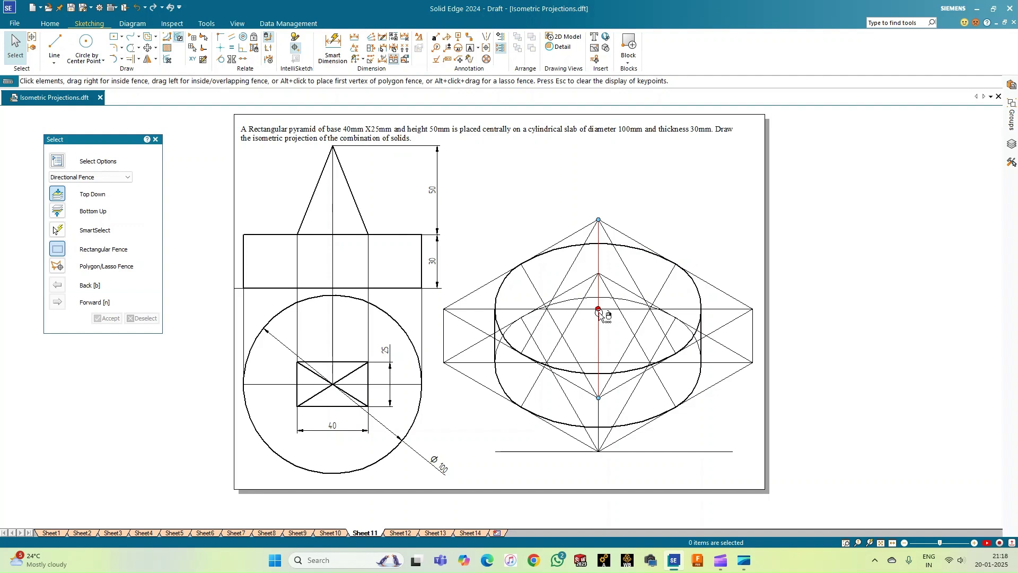
Draw a 50 mm vertical axis line with 0.13 mm width upward from the centre of the upper isometric circle
click(54, 45)
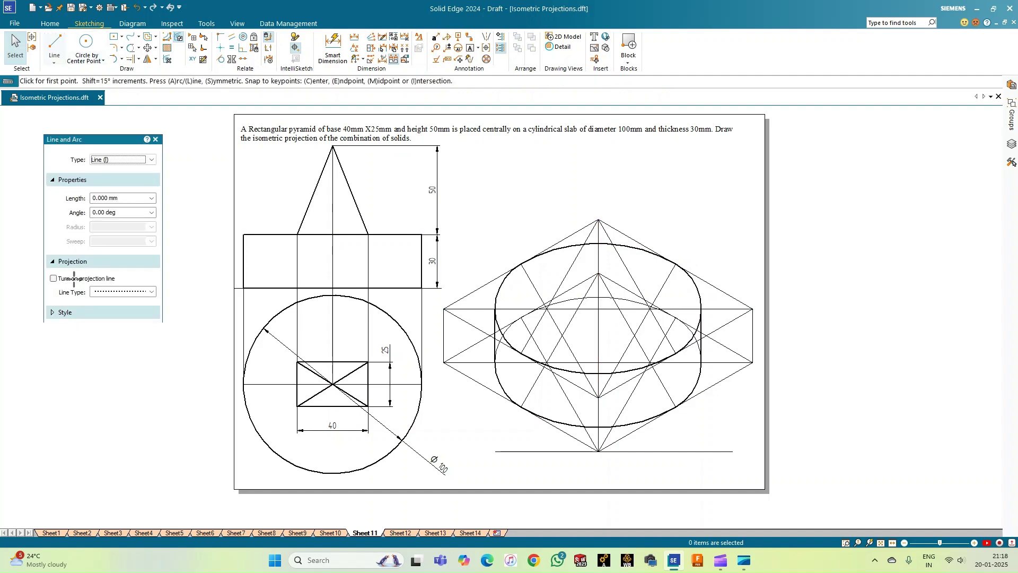
click(52, 312)
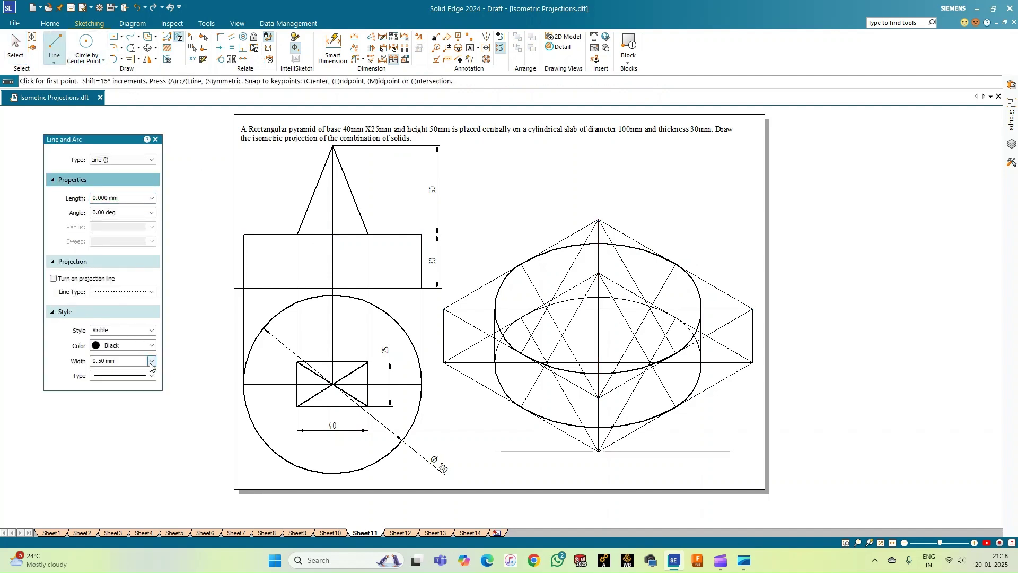
click(151, 361)
click(126, 373)
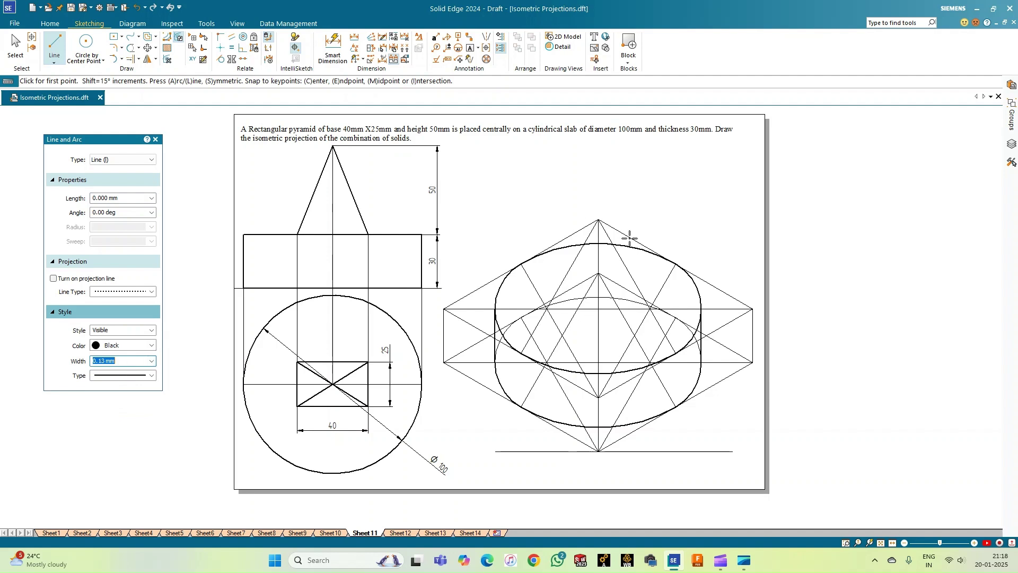
click(598, 309)
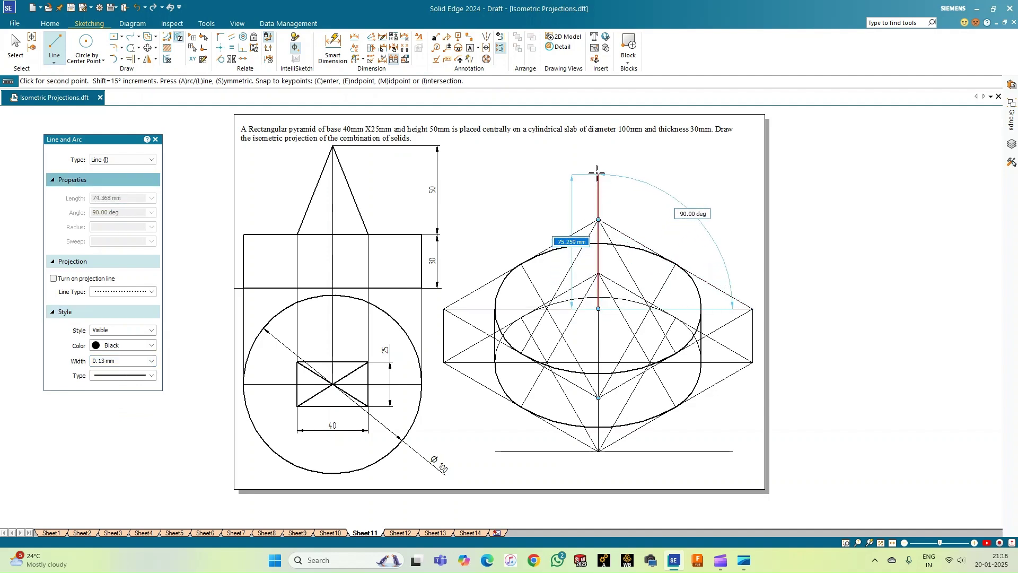
text(50)
key(Tab)
click(597, 158)
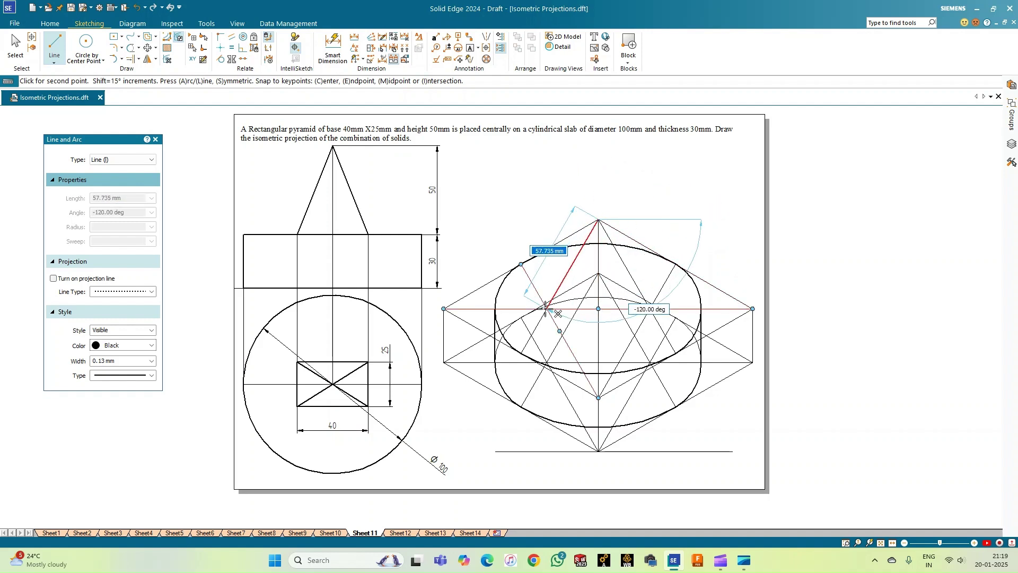
right_click(633, 206)
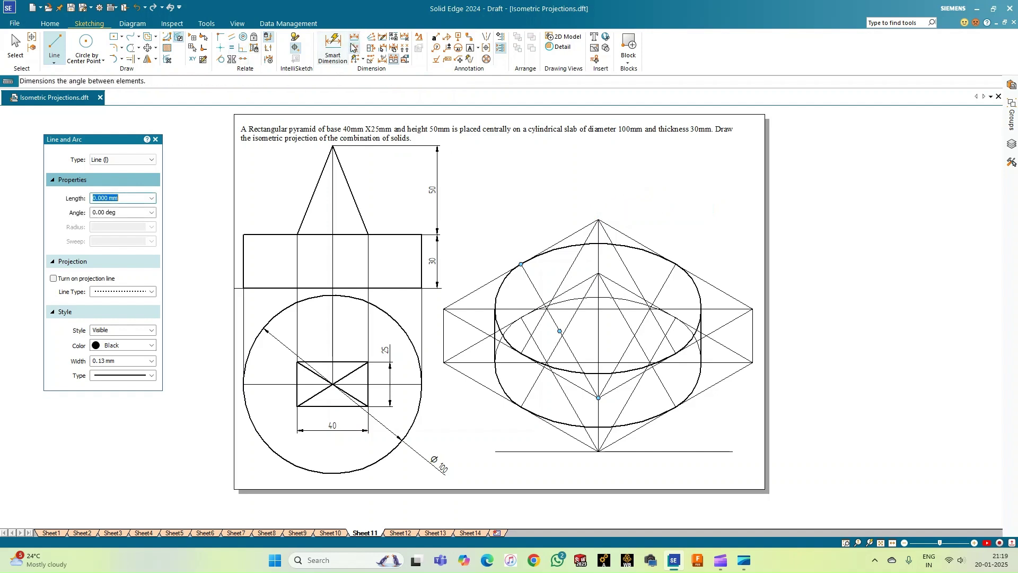
Add a vertical dimension to the upper rhombus's upper-right side, placed to the right of the isometric view
click(332, 46)
click(648, 248)
click(733, 230)
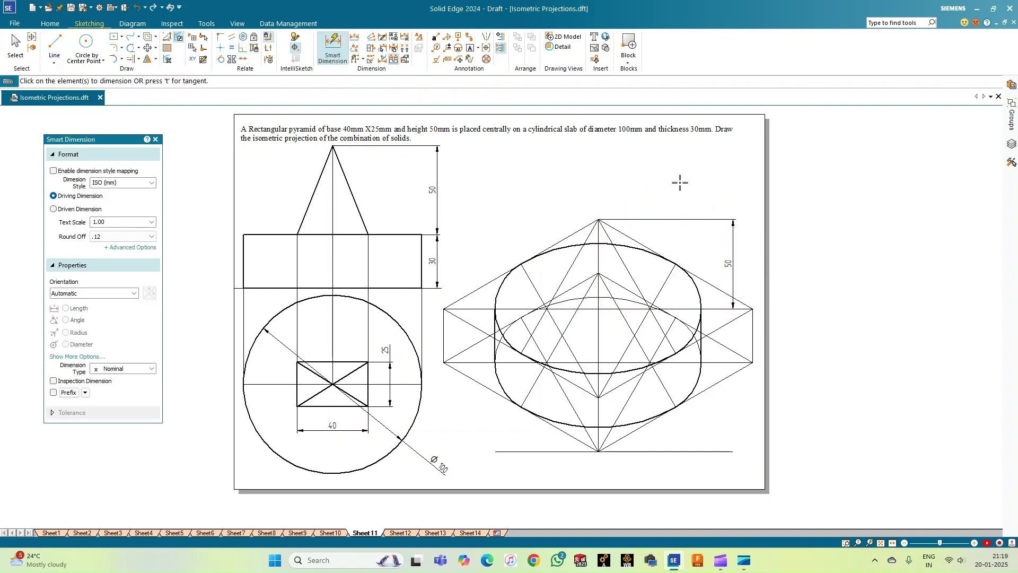
click(755, 344)
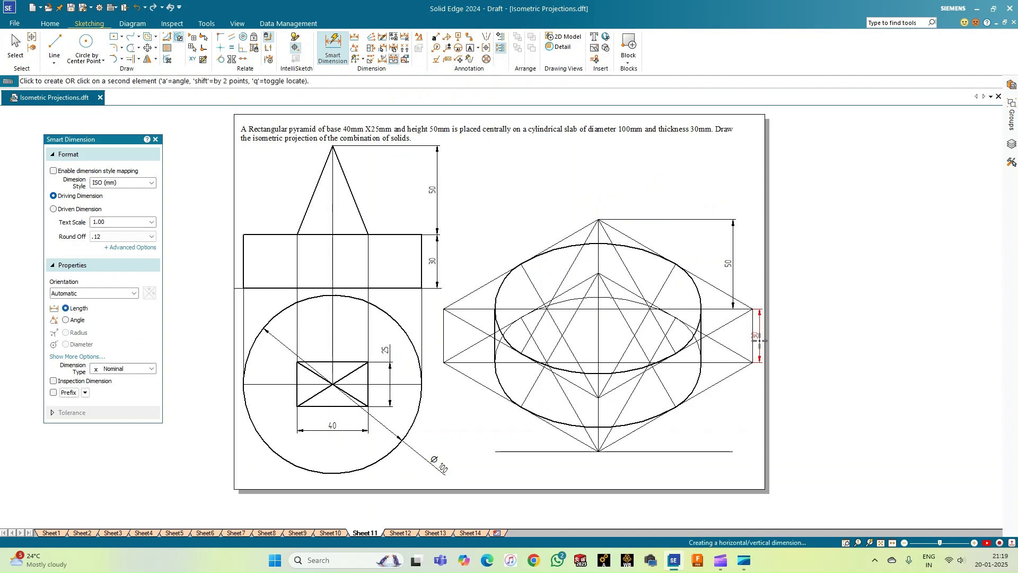
key(Escape)
click(705, 390)
key(Escape)
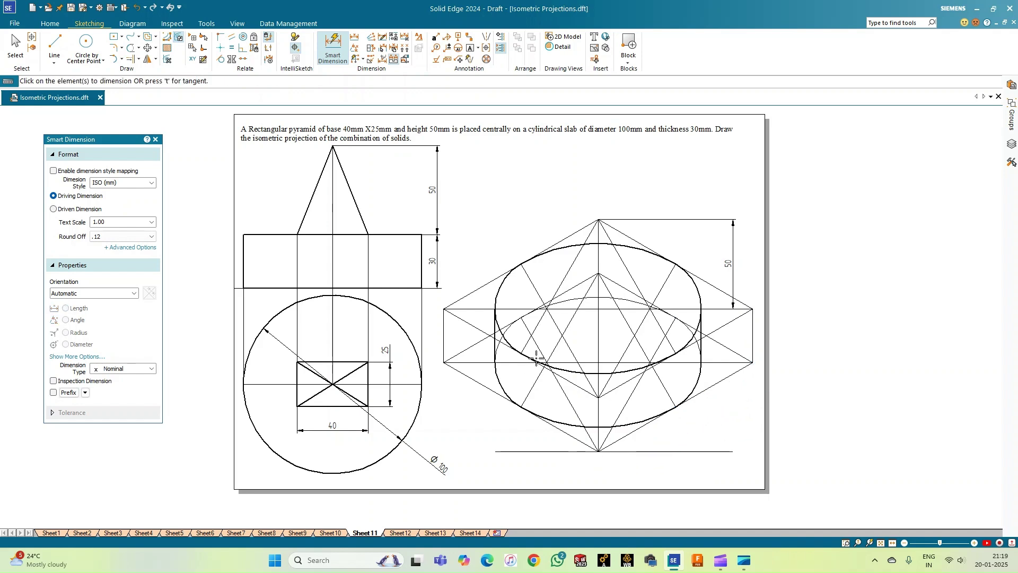
click(462, 321)
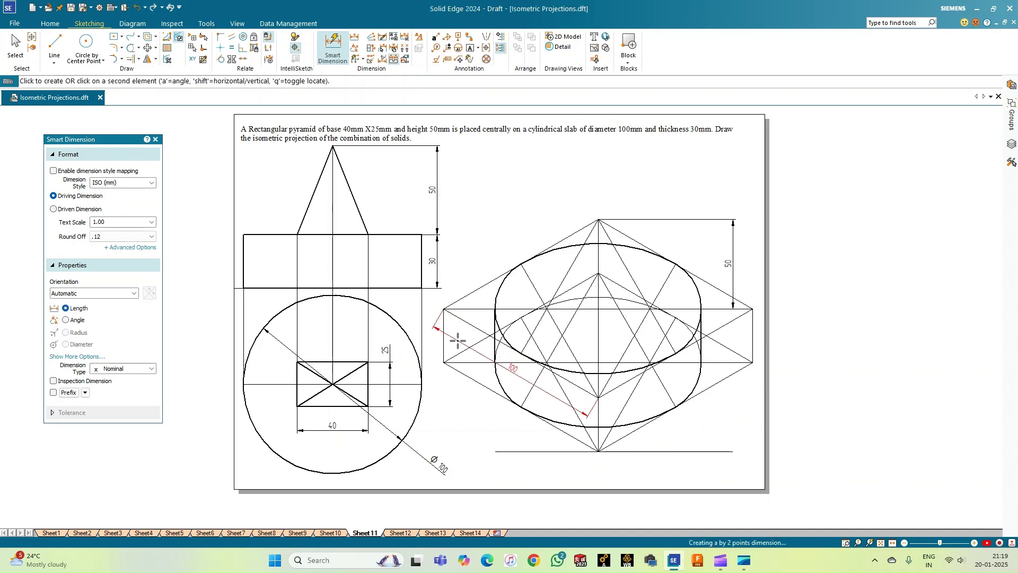
key(Escape)
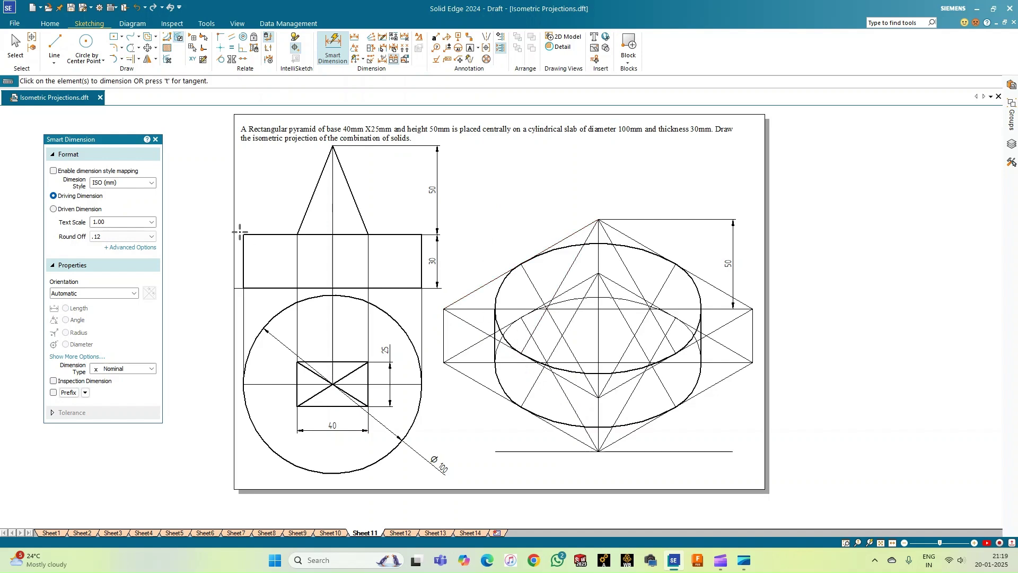
Draw a blue 20 mm line at -30° from the centre of the upper isometric circle
click(55, 44)
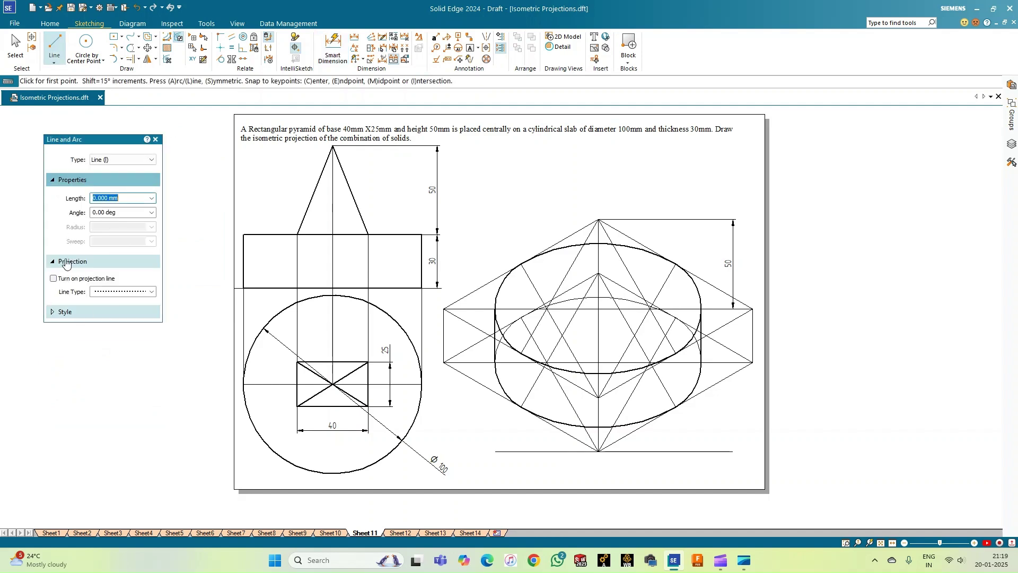
click(58, 314)
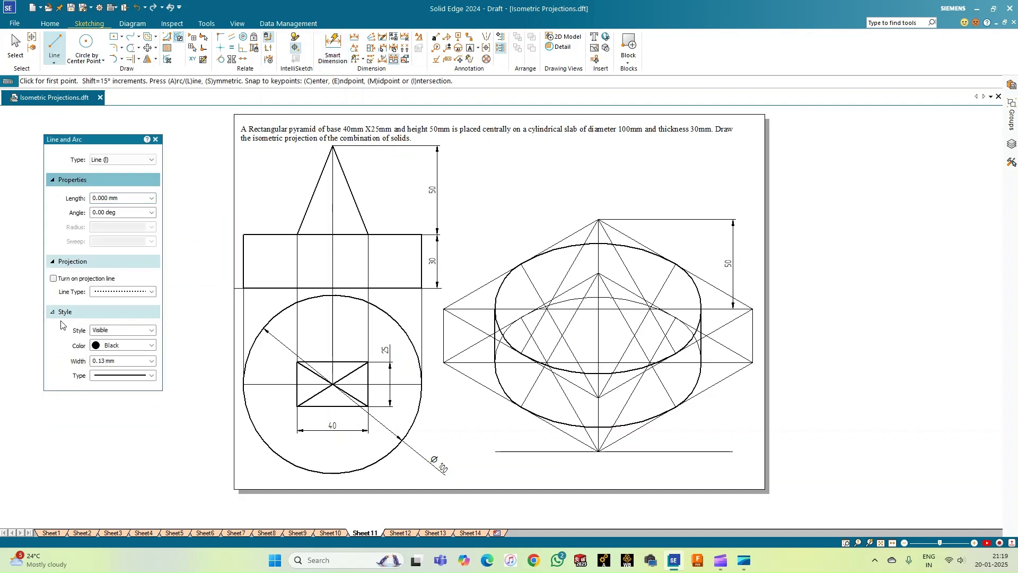
click(152, 346)
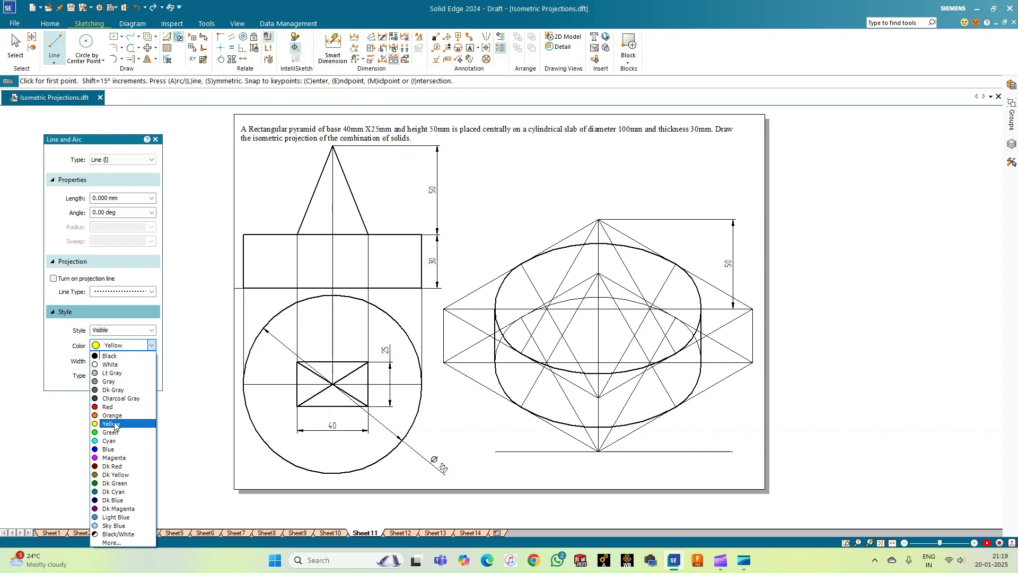
click(111, 450)
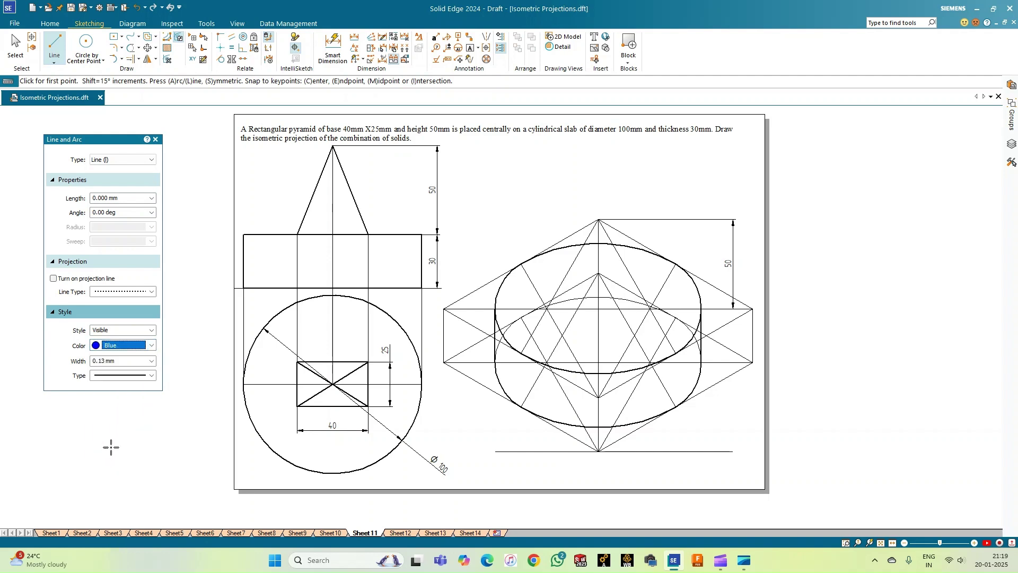
click(598, 309)
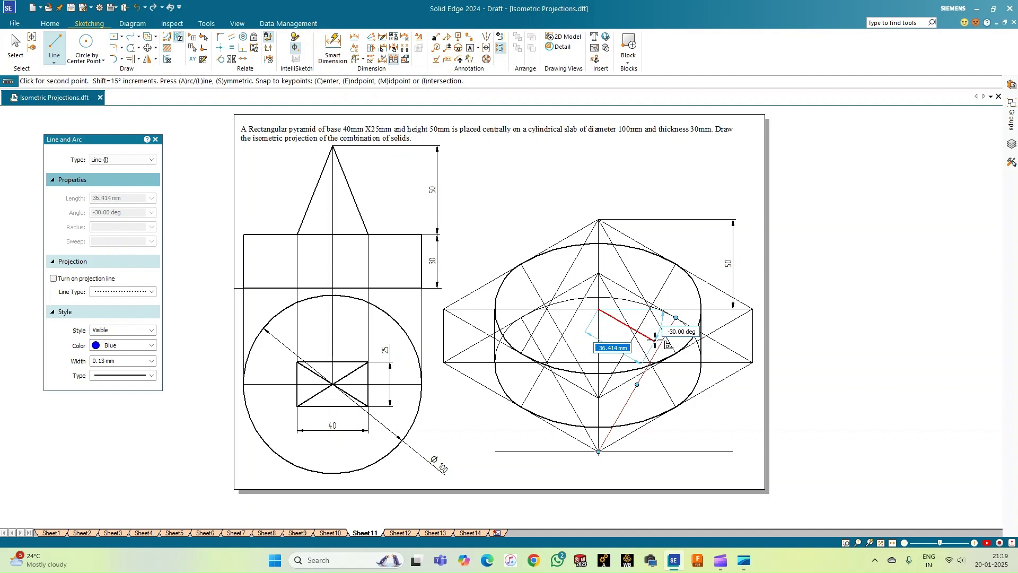
text(20)
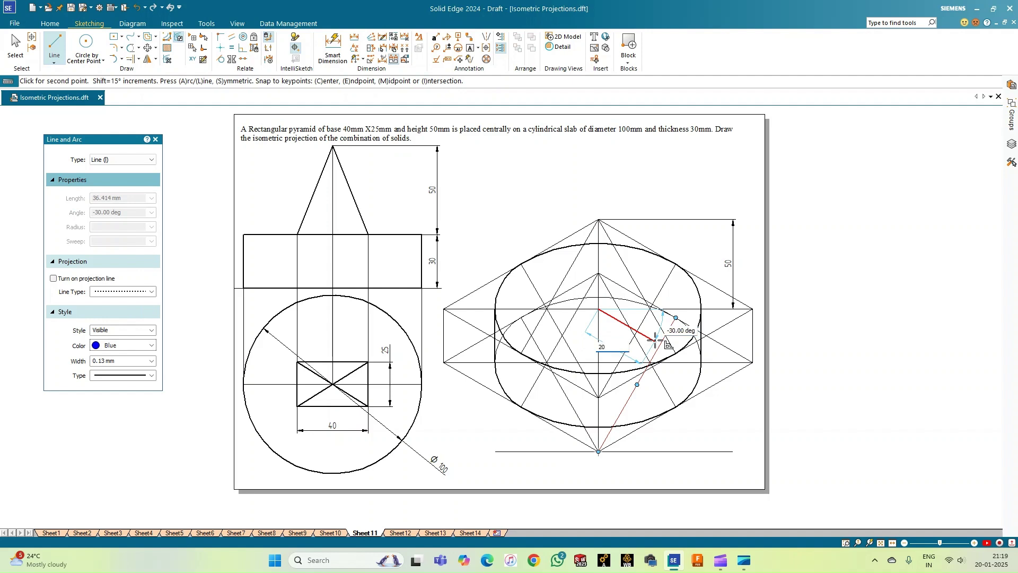
key(Tab)
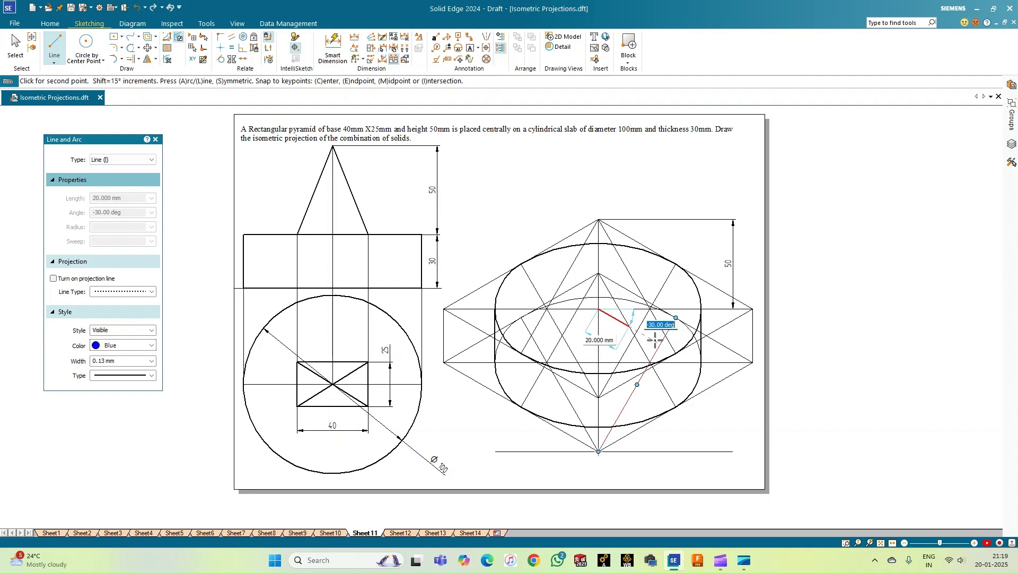
key(Return)
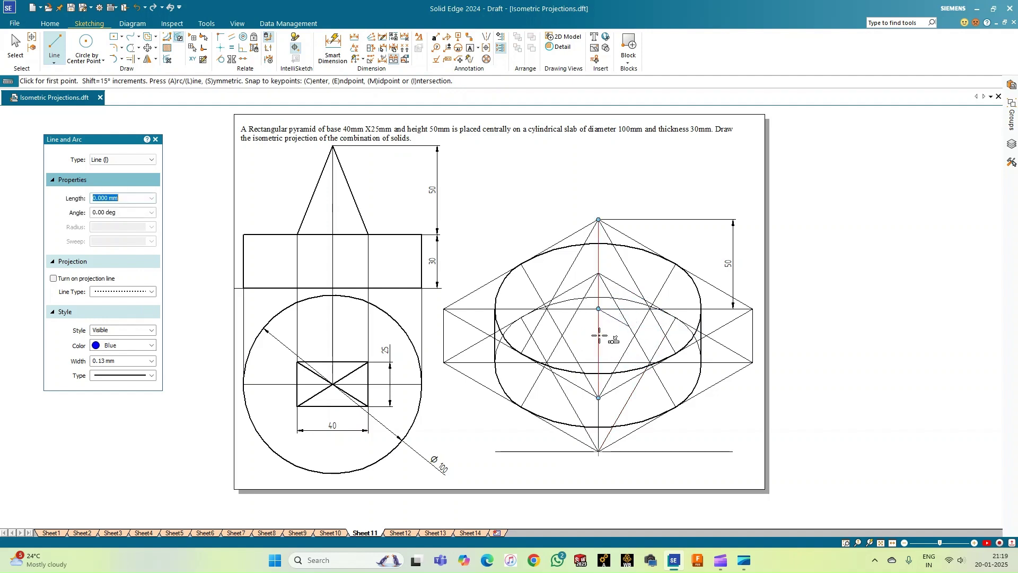
Draw a 20 mm line at 150° from the same centre and continue it 12.5 mm at 30° to the pyramid base's back corner
click(598, 308)
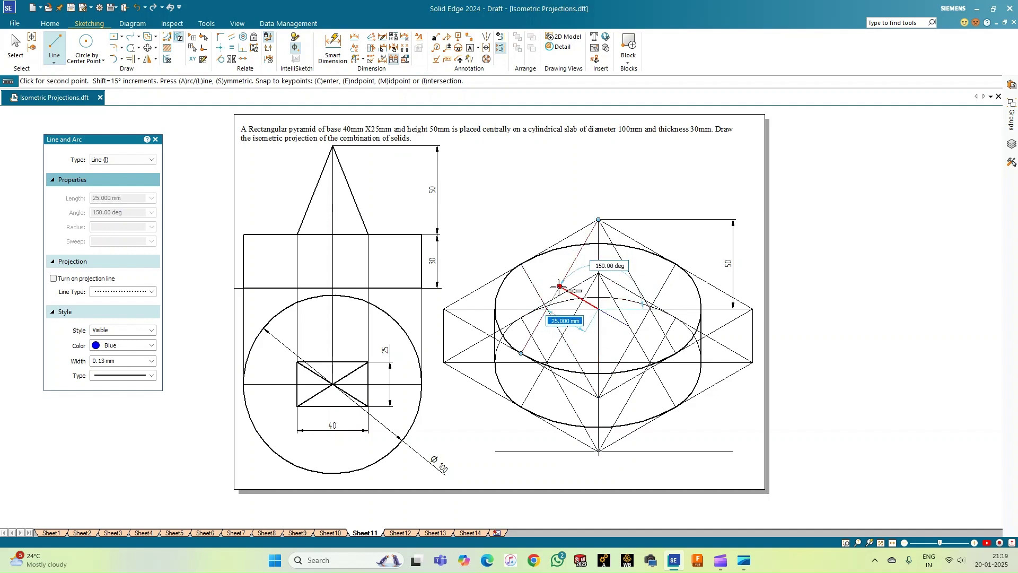
text(20)
key(Tab)
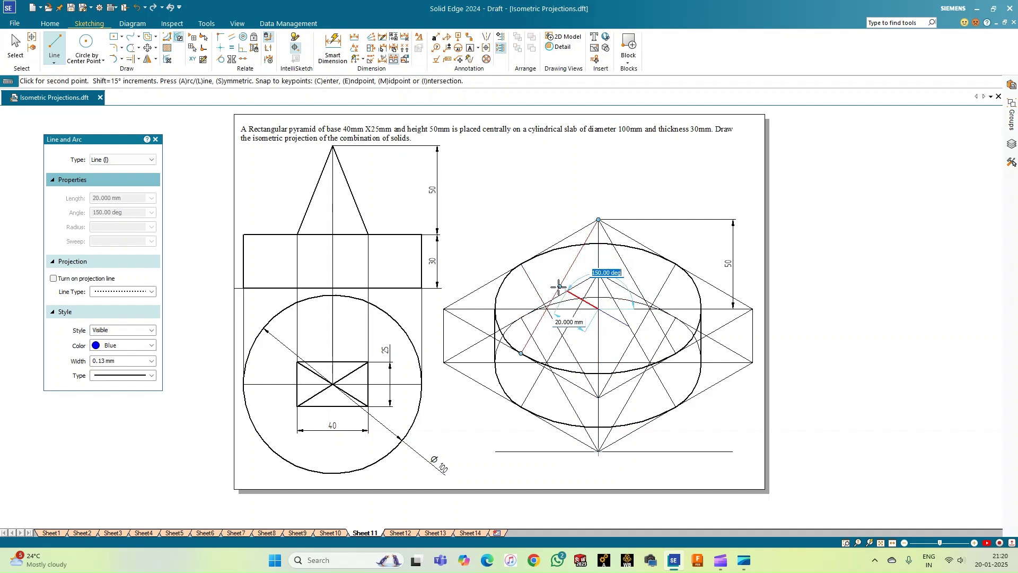
key(Return)
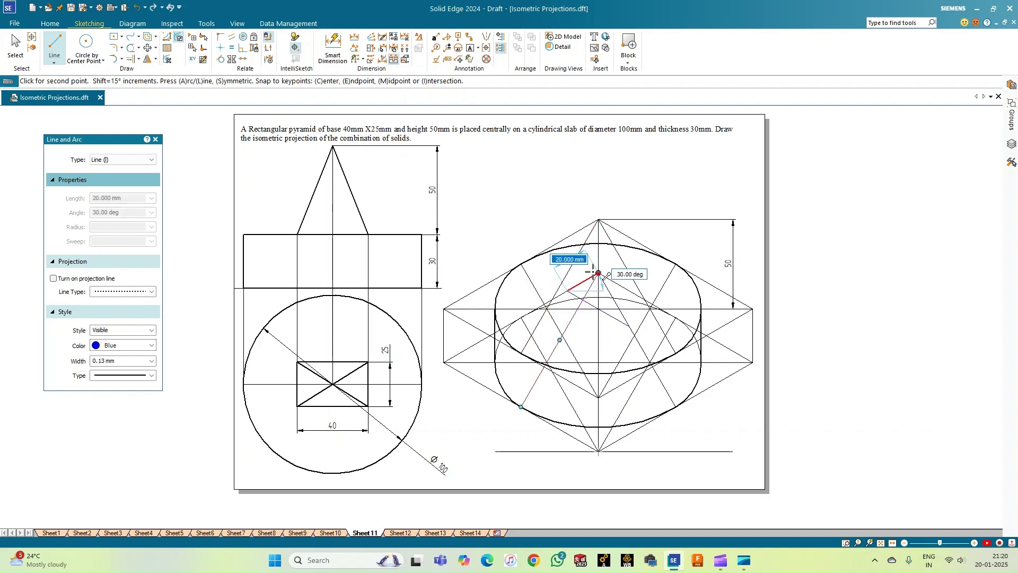
text(12.5)
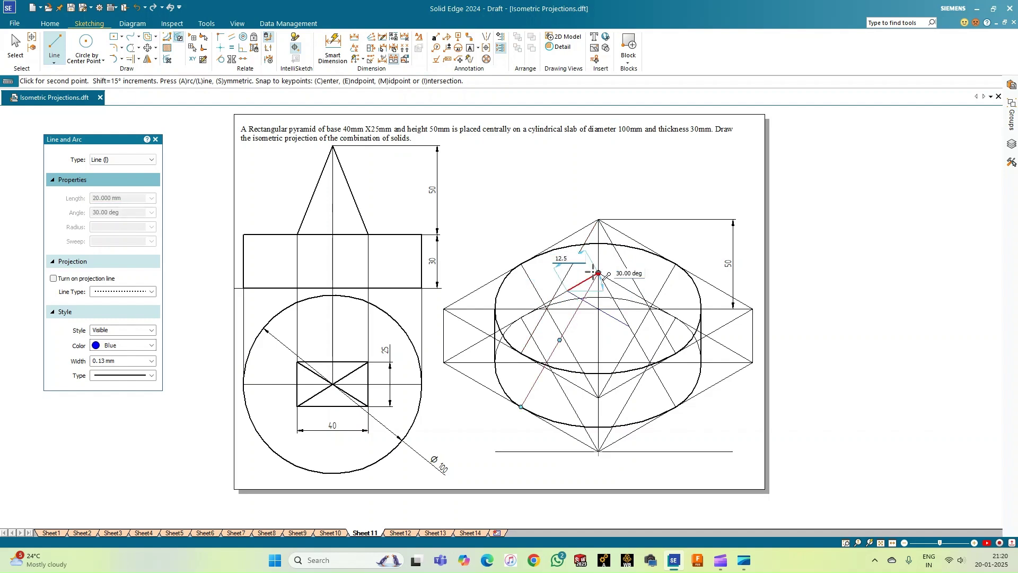
key(Tab)
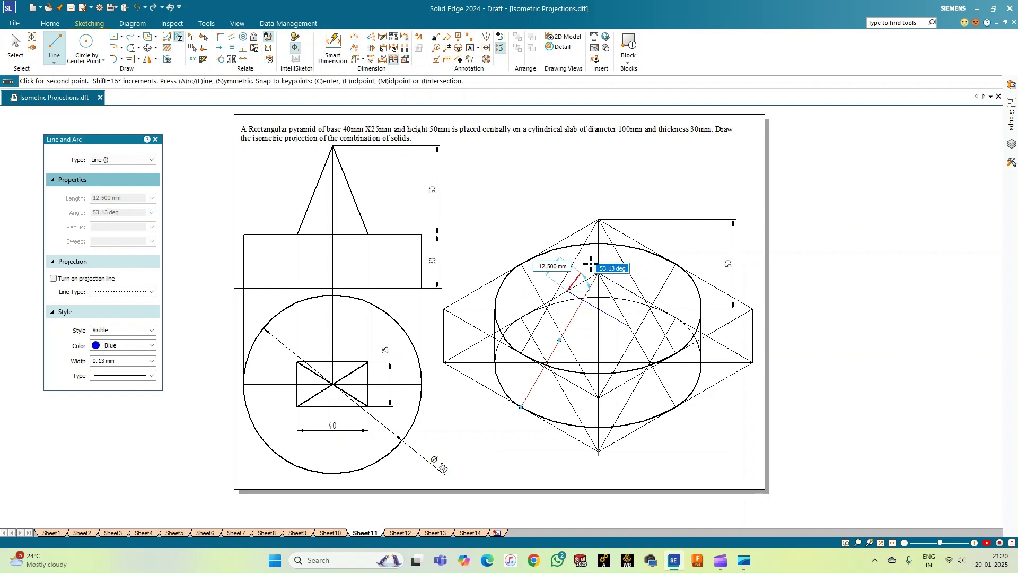
click(598, 268)
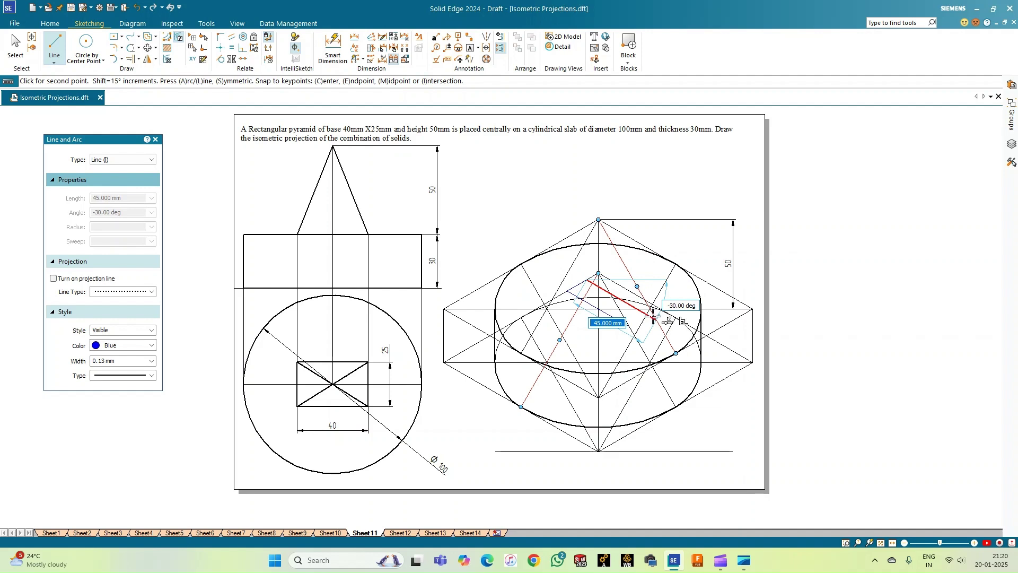
Continue the pyramid base from its back corner with a 40 mm edge at -30° and a 25 mm edge at -150°
text(40)
key(Tab)
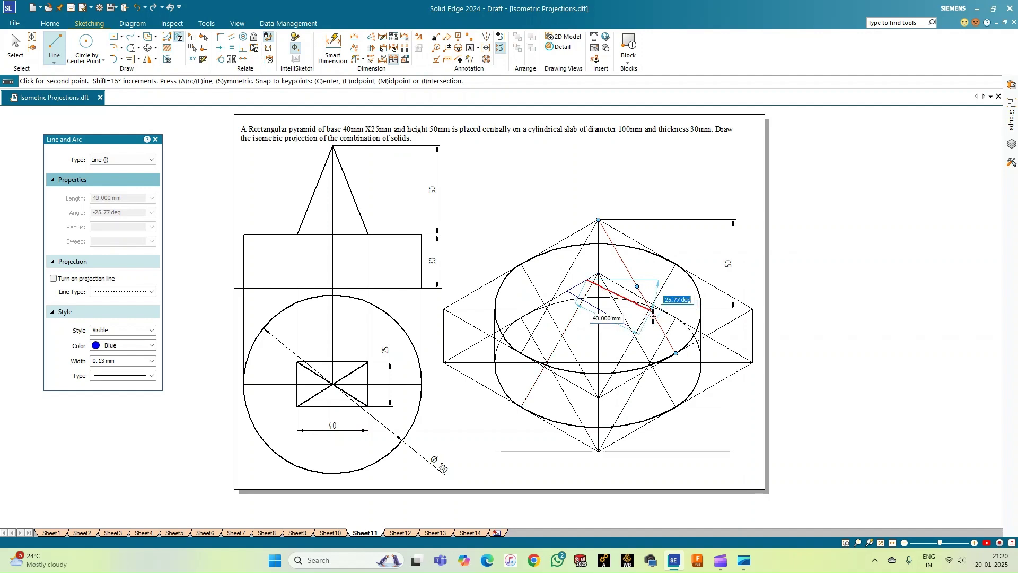
key(BackSpace)
text(-30)
key(Return)
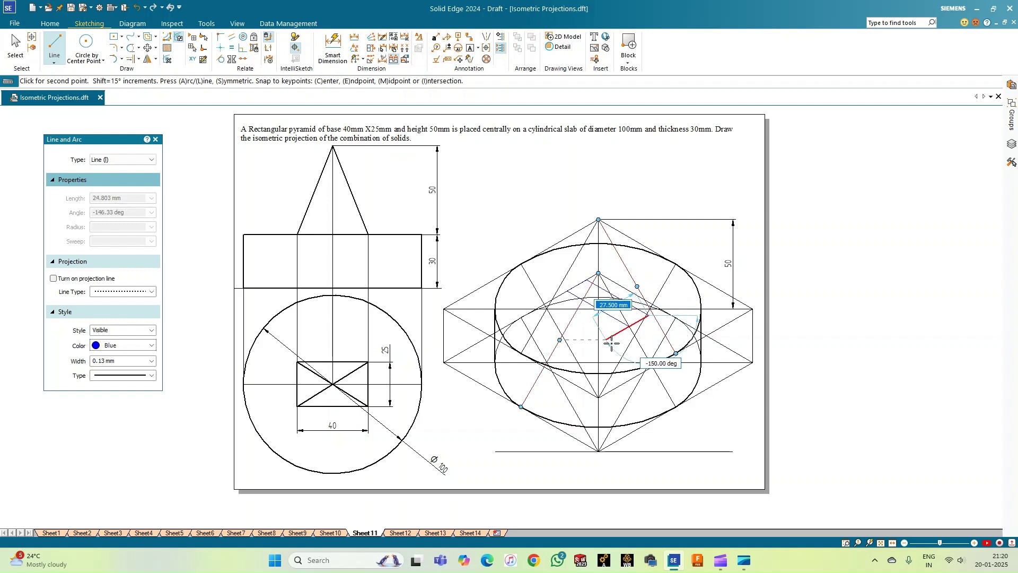
text(25)
key(Tab)
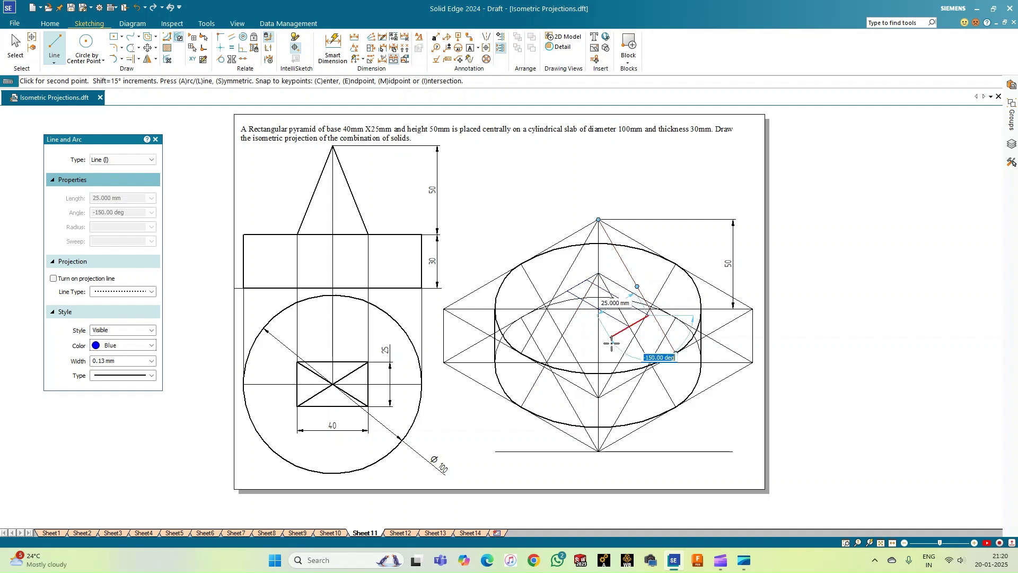
key(Return)
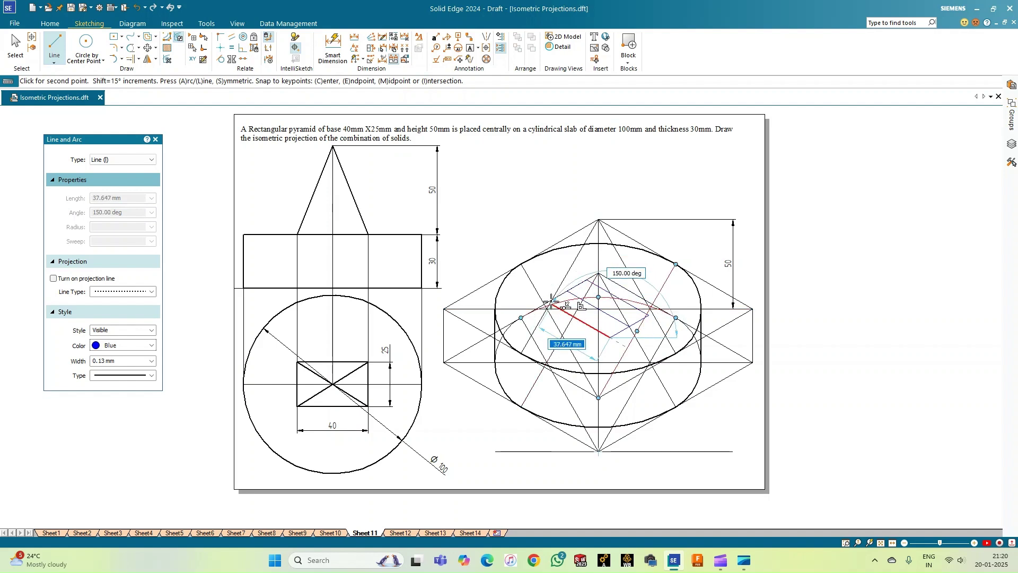
Close the pyramid base with a 40 mm edge at 150° and a 25 mm edge at 30° back to the back corner
text(40)
key(Tab)
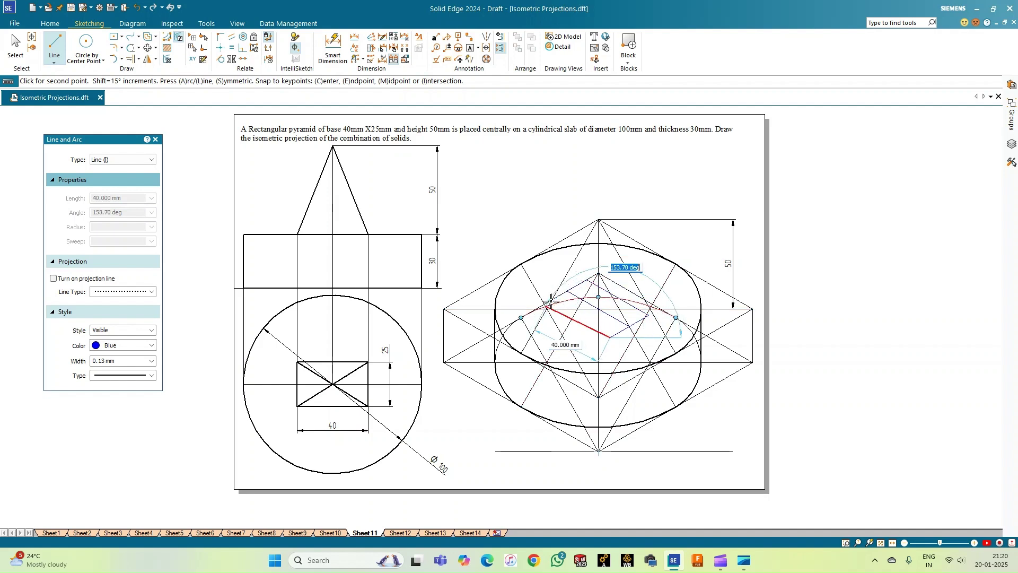
text(150)
key(Return)
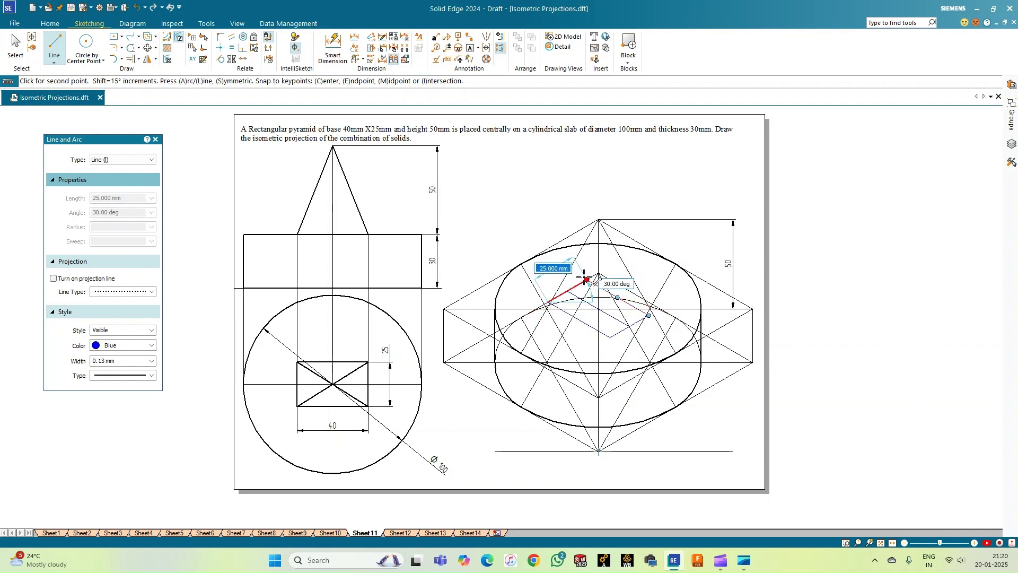
right_click(532, 217)
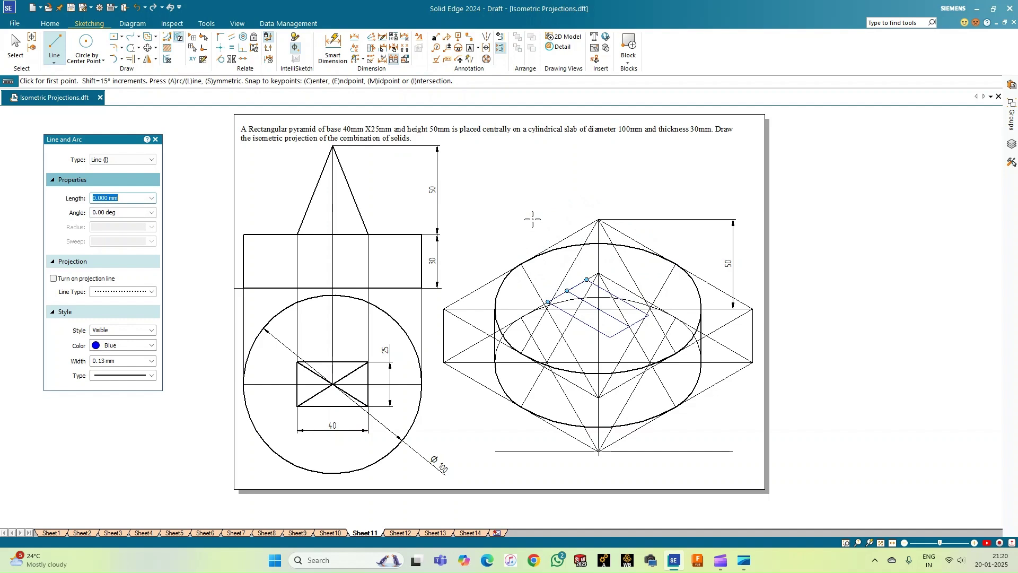
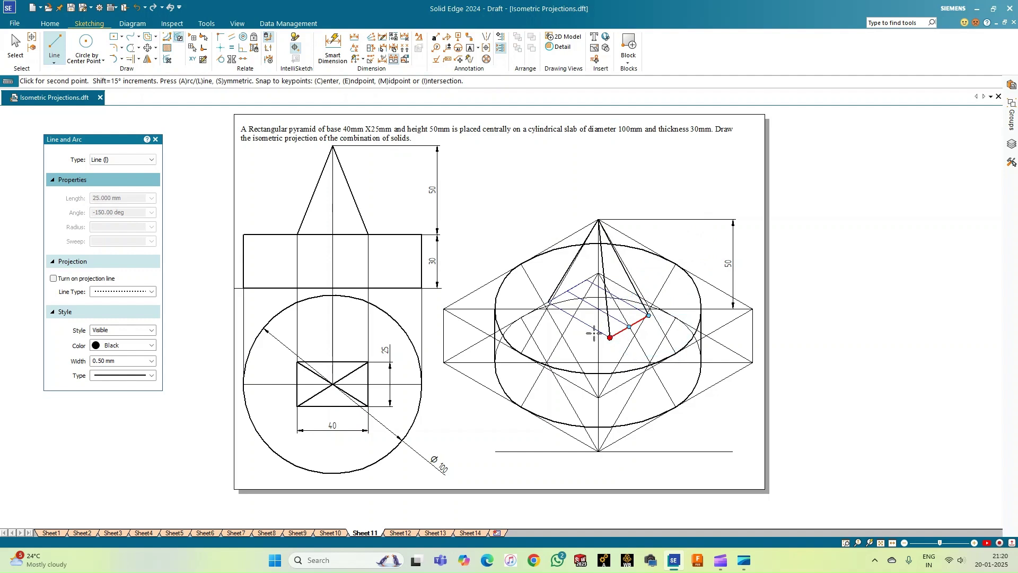
Complete the pyramid's visible outline in black 0.50 mm lines with the front-left base edge ending at the left corner
click(549, 302)
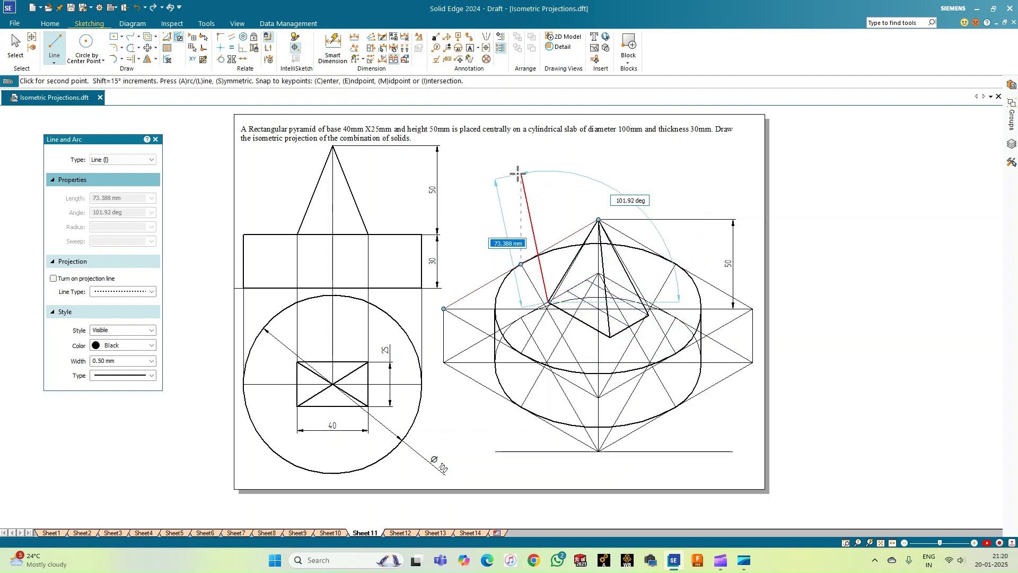
click(599, 219)
right_click(599, 219)
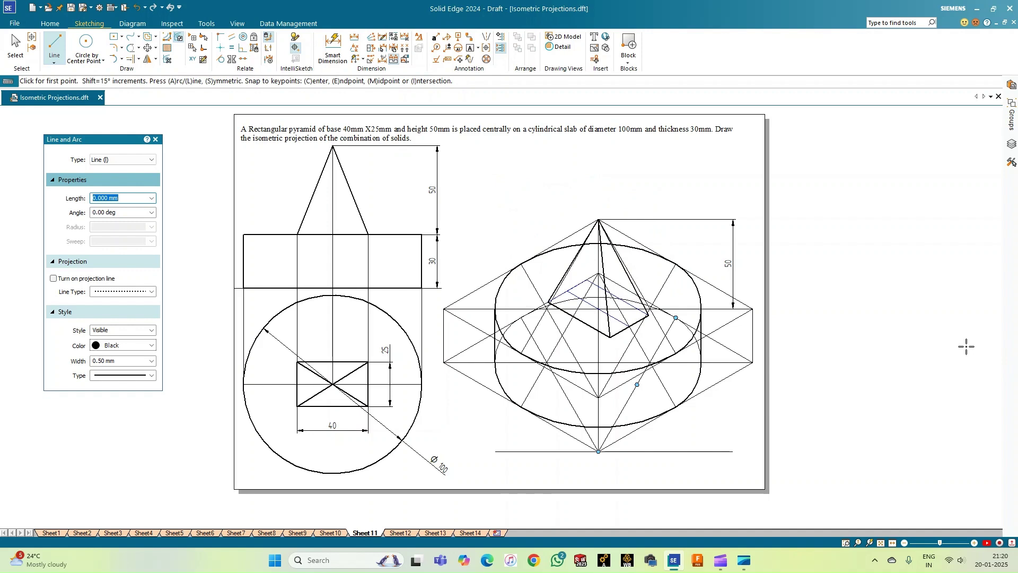
click(648, 315)
click(599, 219)
right_click(598, 219)
Draw the pyramid's rear slant edge from the base's back corner to the apex with 0.13 mm line width
click(151, 361)
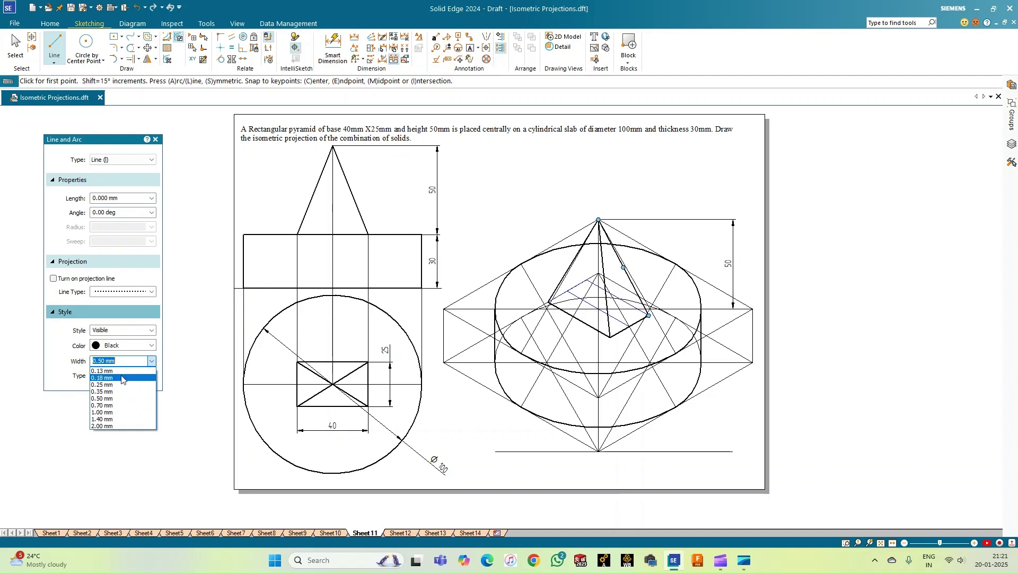
click(118, 370)
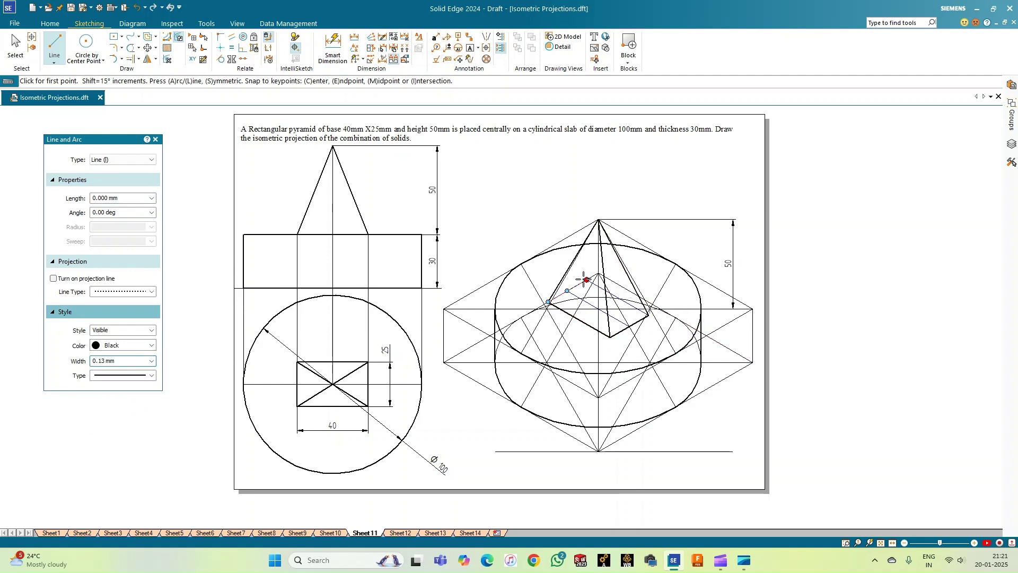
click(598, 219)
right_click(620, 228)
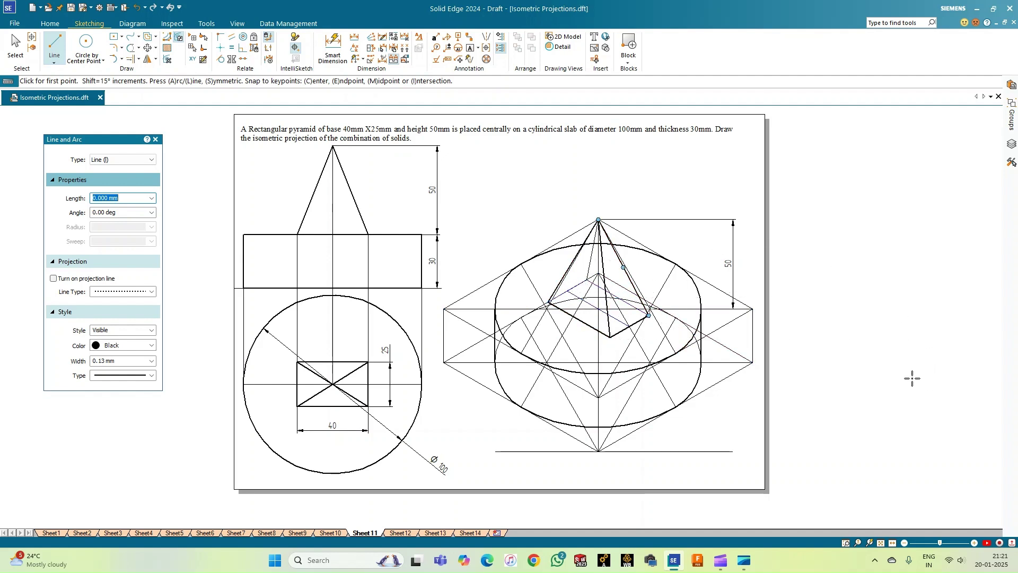
Split the slab's top rear arc where it crosses the pyramid's left slant edge
click(845, 543)
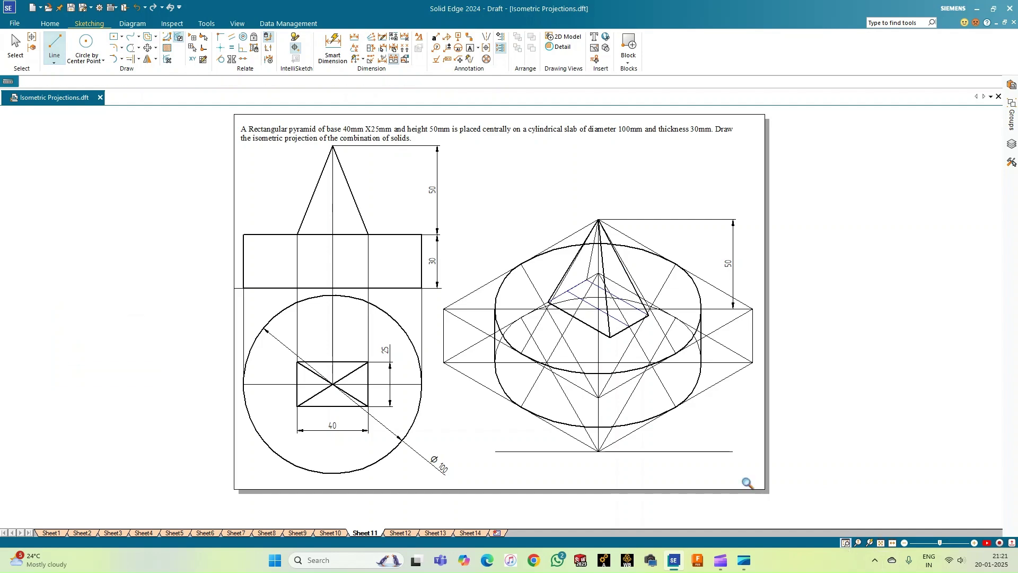
drag(571, 209, 660, 356)
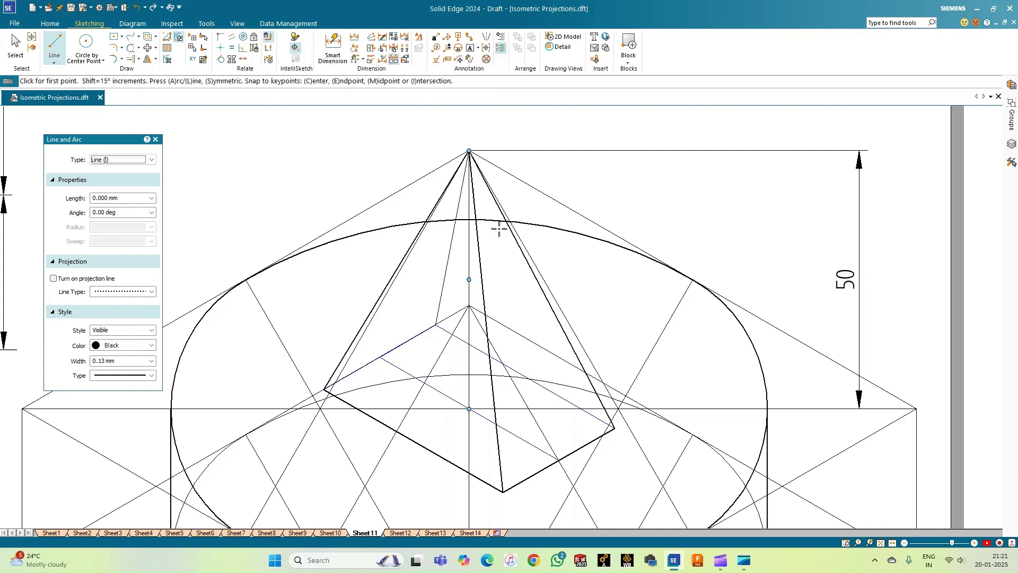
click(138, 60)
click(147, 82)
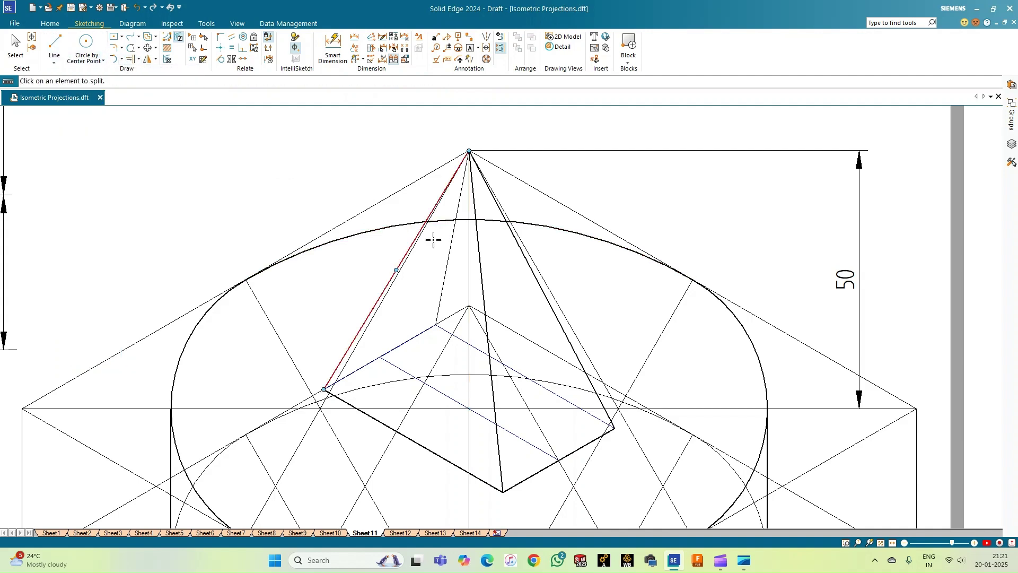
click(377, 229)
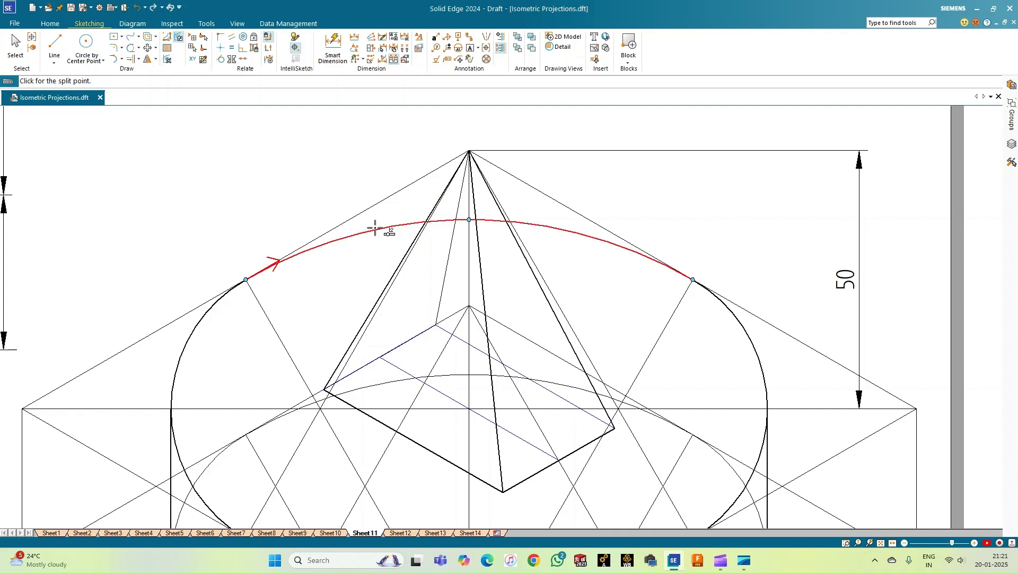
click(424, 221)
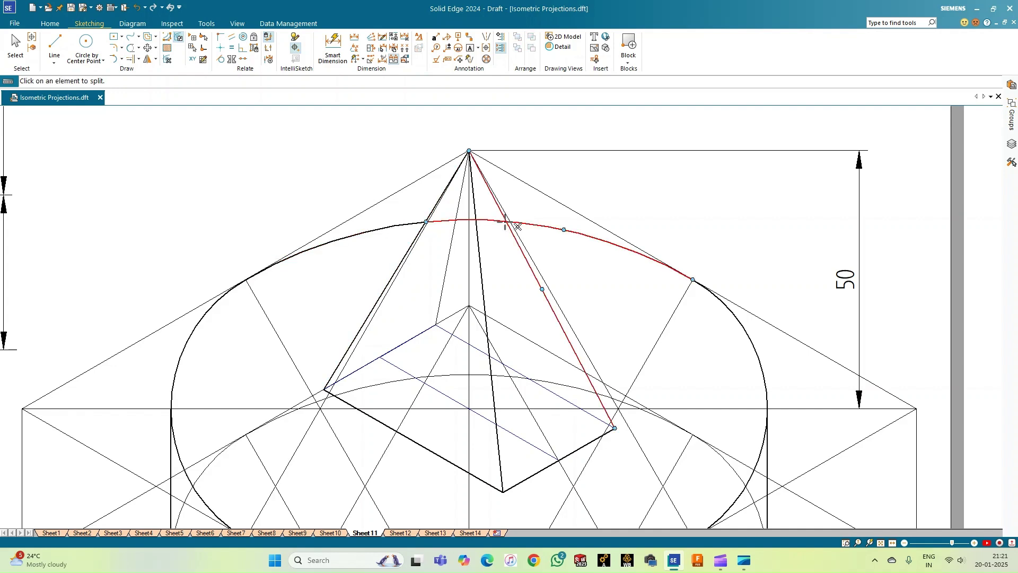
Split the remaining top rear arc where it crosses the pyramid's right slant edge
click(495, 219)
key(Escape)
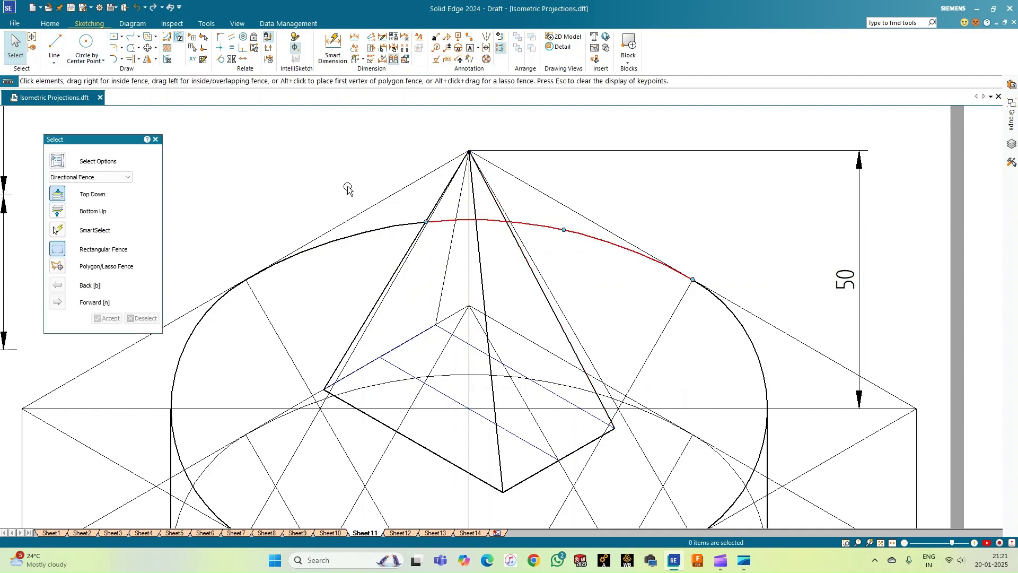
click(139, 60)
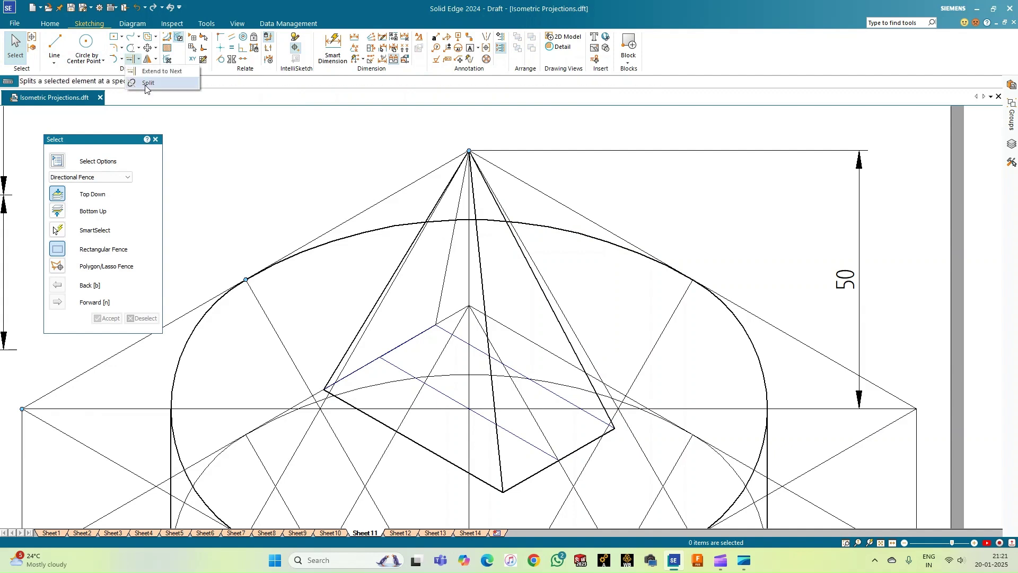
click(146, 83)
click(495, 221)
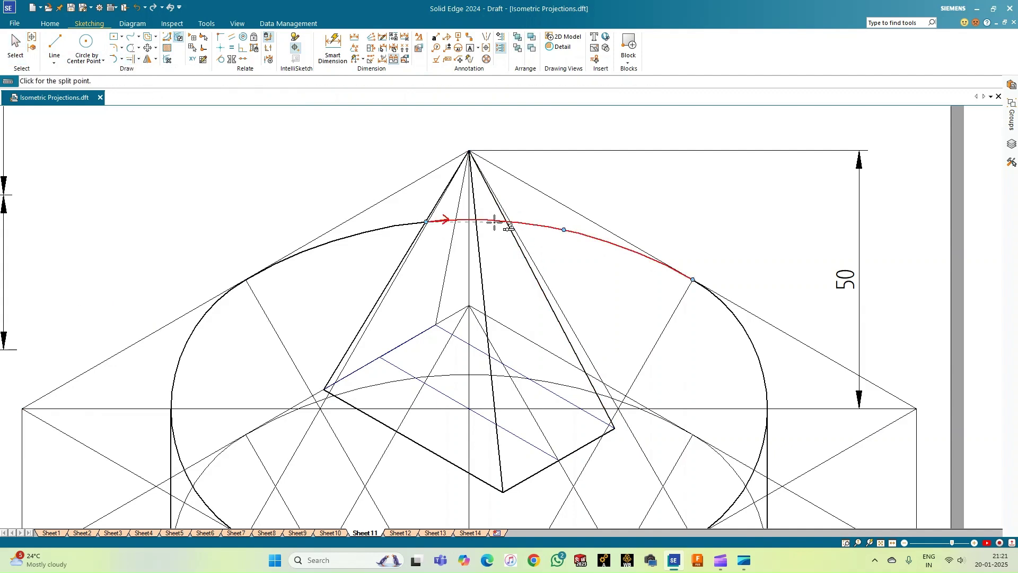
click(506, 223)
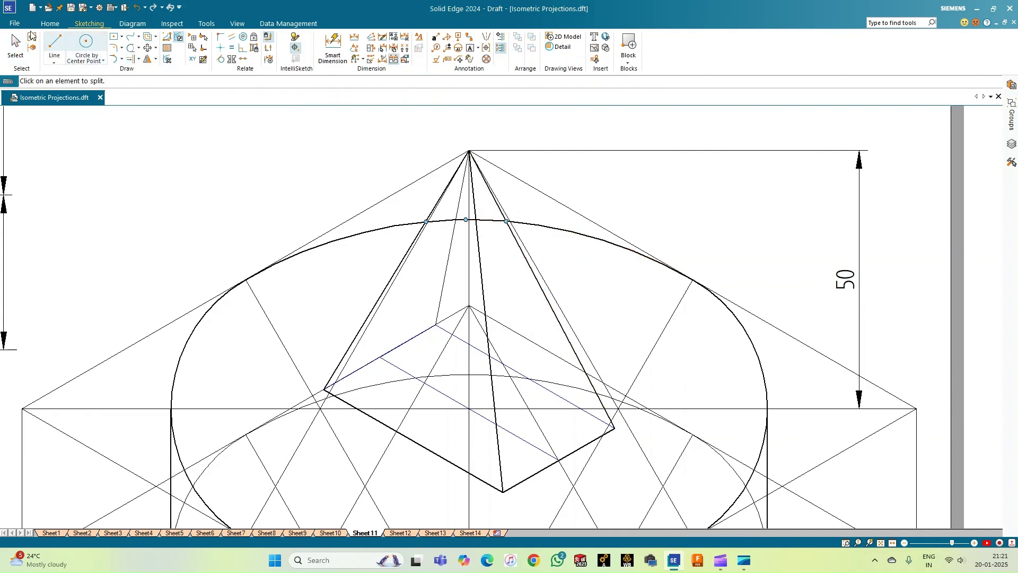
Give the arc segment between the pyramid's outer slant edges a thin line width
click(15, 47)
click(448, 220)
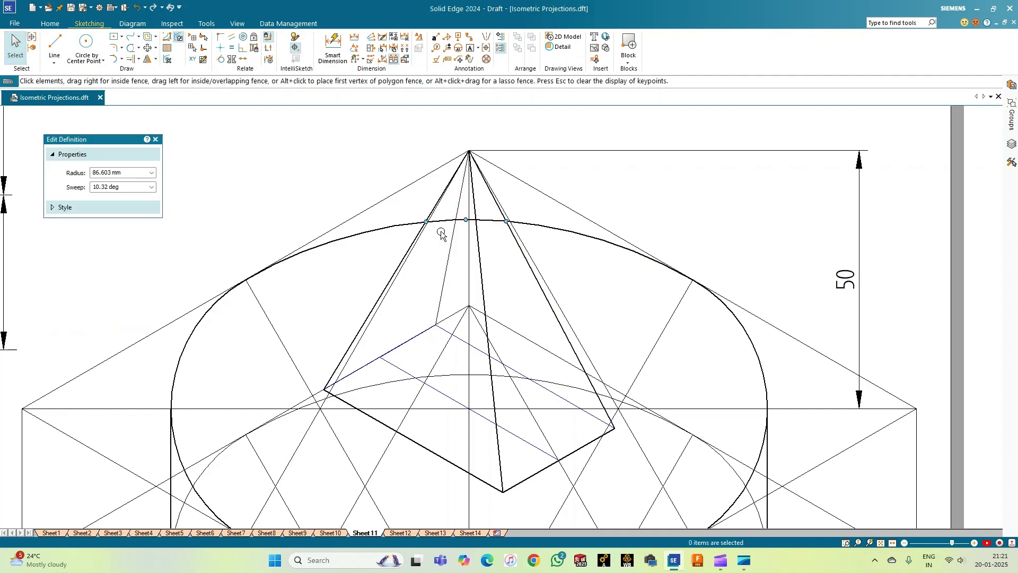
click(65, 208)
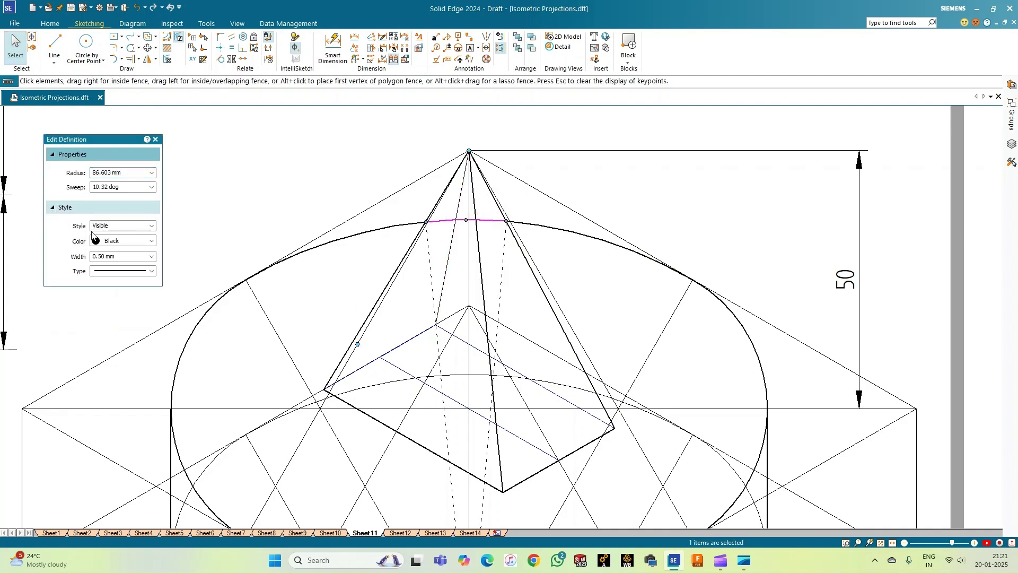
click(149, 258)
click(114, 269)
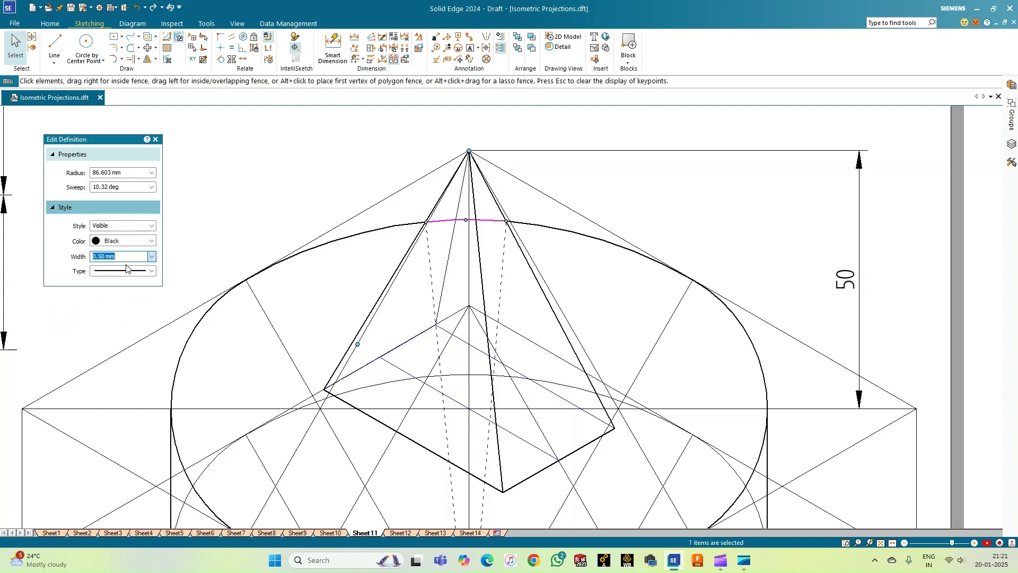
click(236, 172)
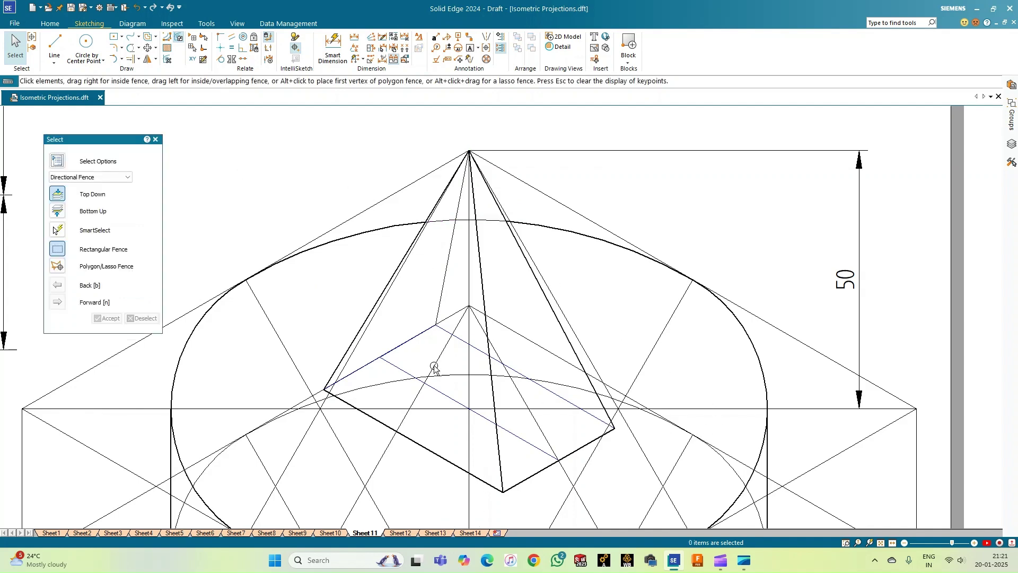
Recolour the blue rear base edges and the blue centre line of the pyramid base to Black
click(397, 347)
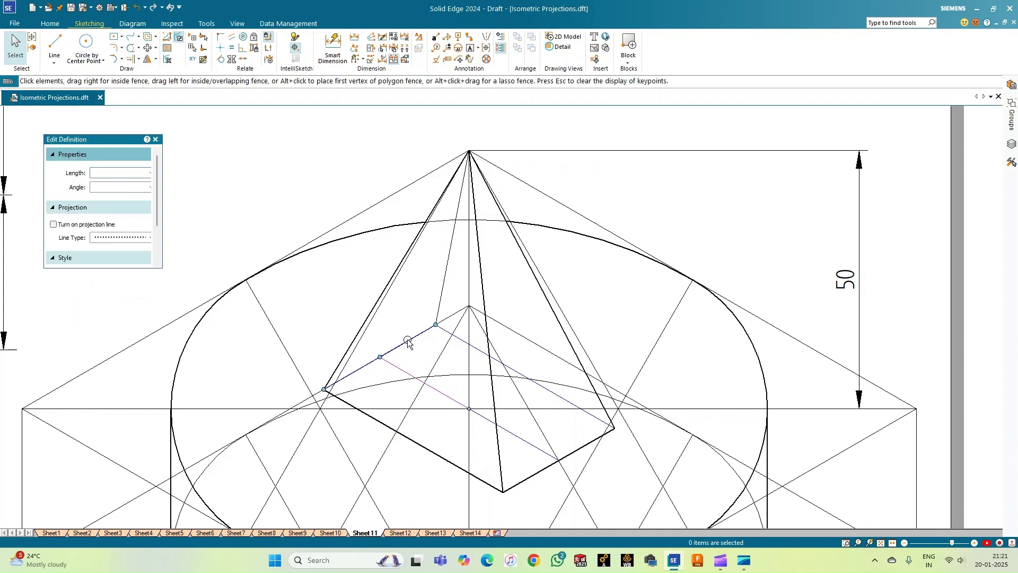
ctrl+click(387, 363)
ctrl+click(469, 393)
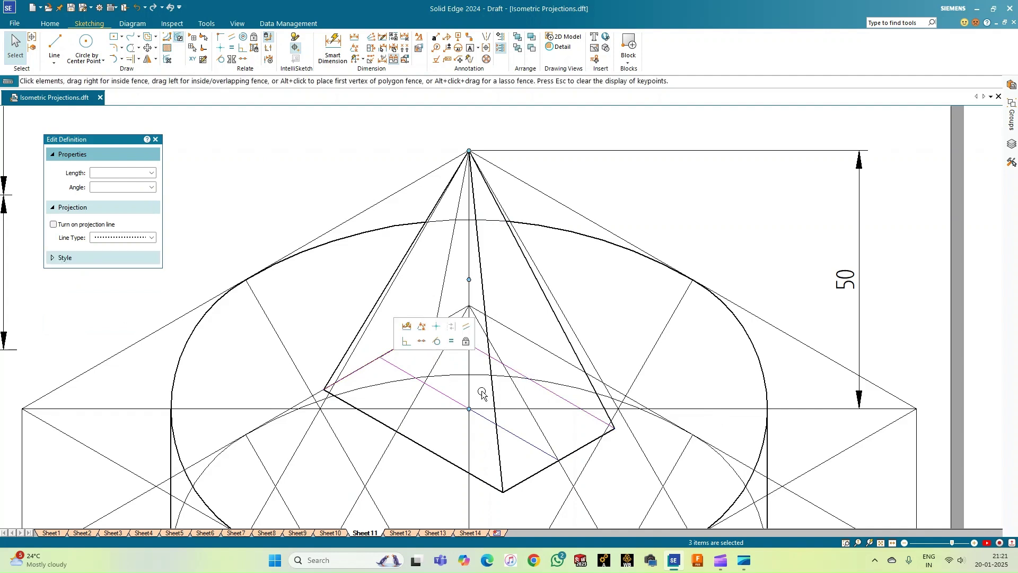
ctrl+click(516, 435)
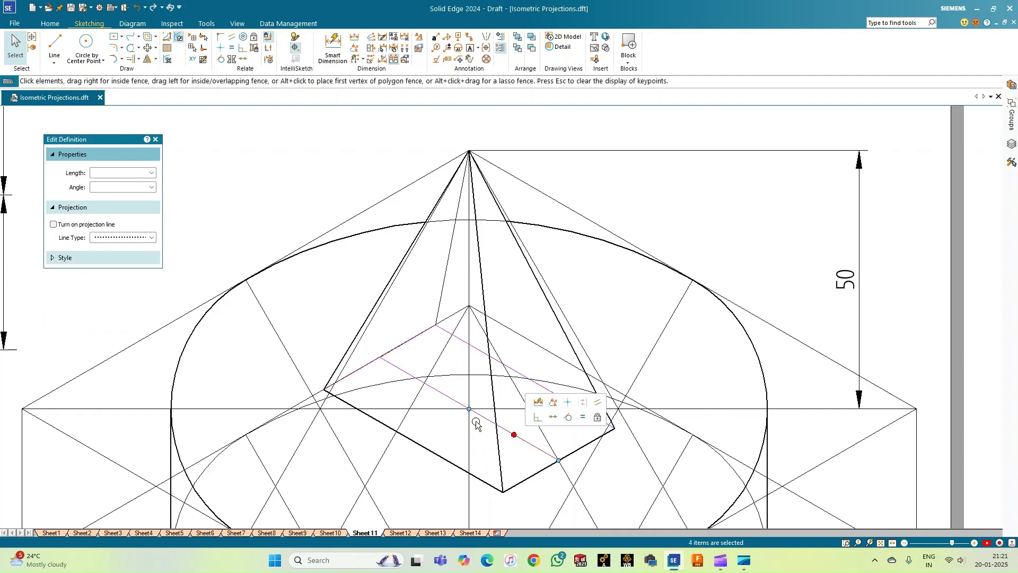
click(53, 258)
click(152, 291)
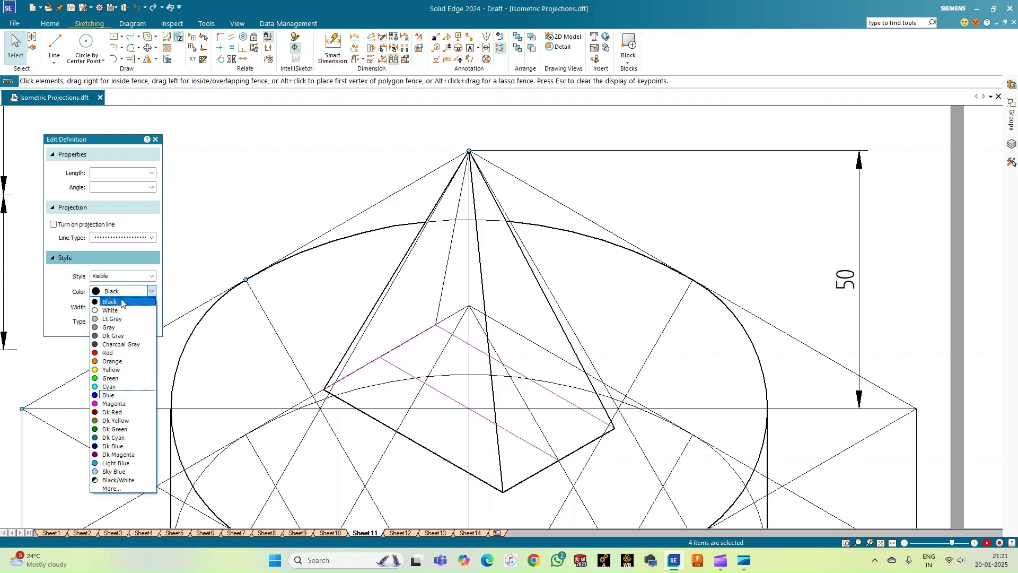
click(132, 298)
click(352, 132)
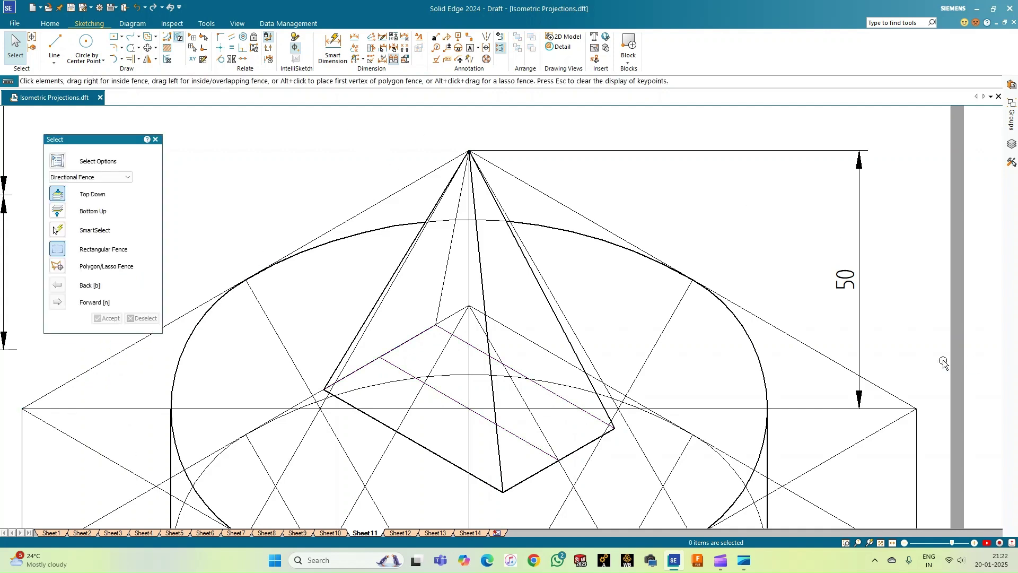
Delete the 50 mm height dimension from the isometric view
click(881, 542)
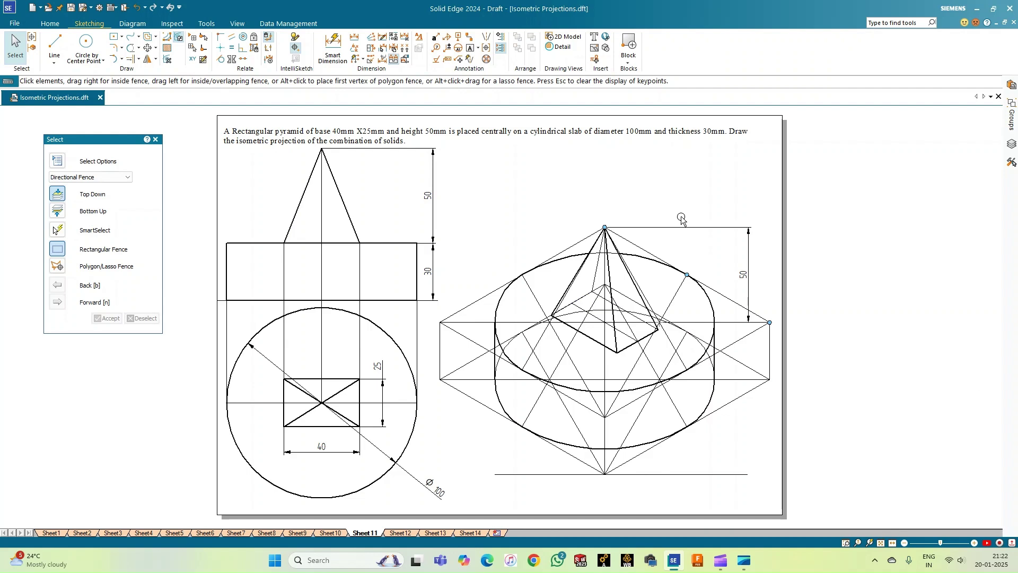
click(744, 272)
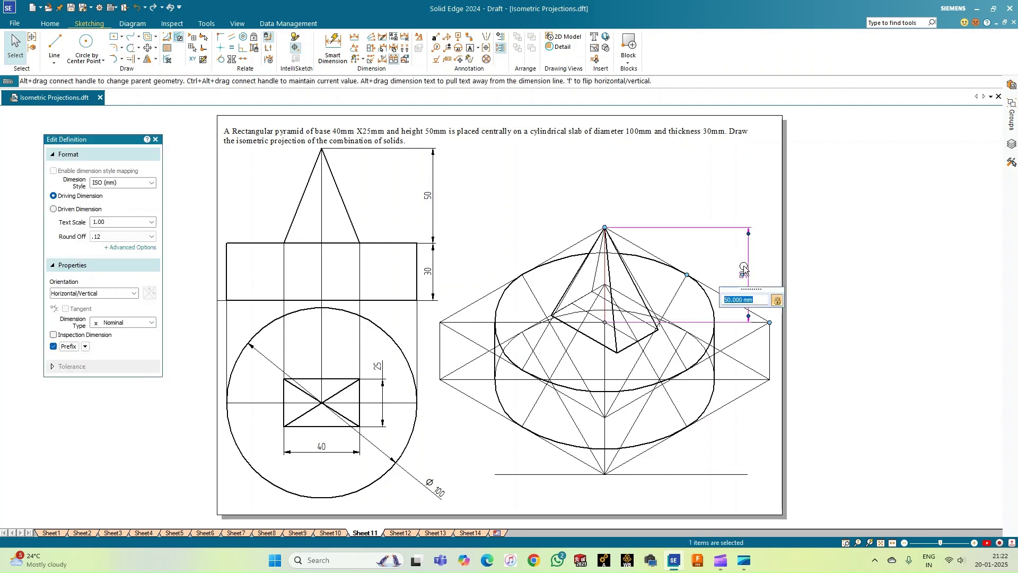
key(Escape)
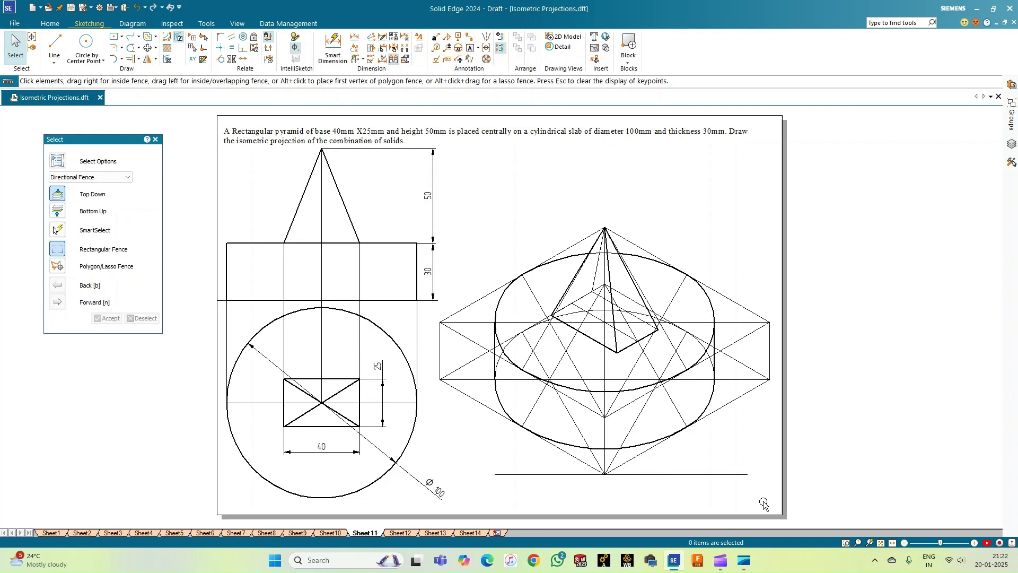
Select the isometric construction and scale it by 0.82 about its lowest corner
mouse_move(769, 501)
mouse_down()
mouse_move(684, 440)
mouse_move(513, 188)
mouse_up()
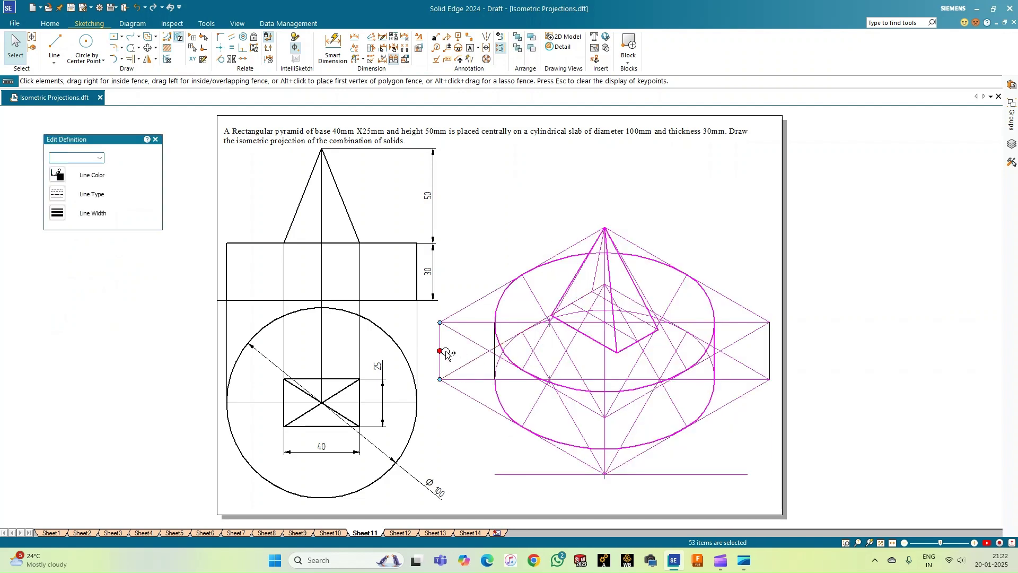
ctrl+click(495, 345)
ctrl+click(494, 350)
ctrl+click(493, 347)
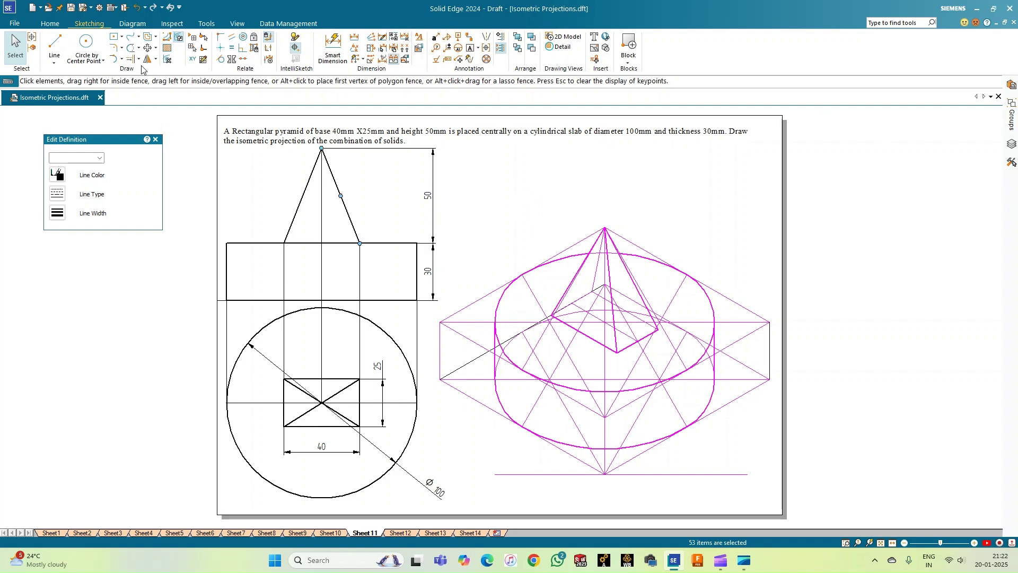
click(156, 59)
click(157, 91)
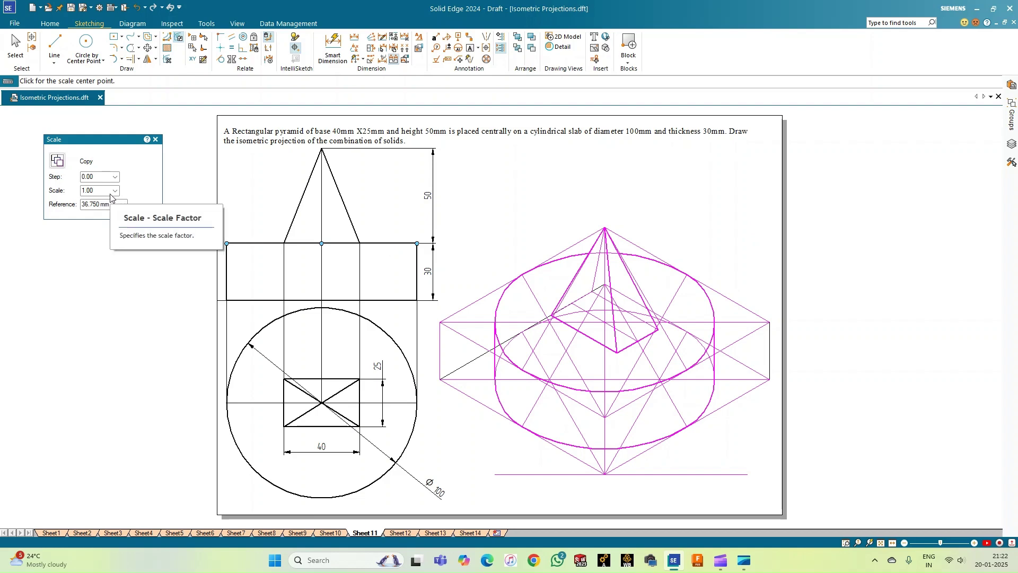
click(111, 194)
click(115, 191)
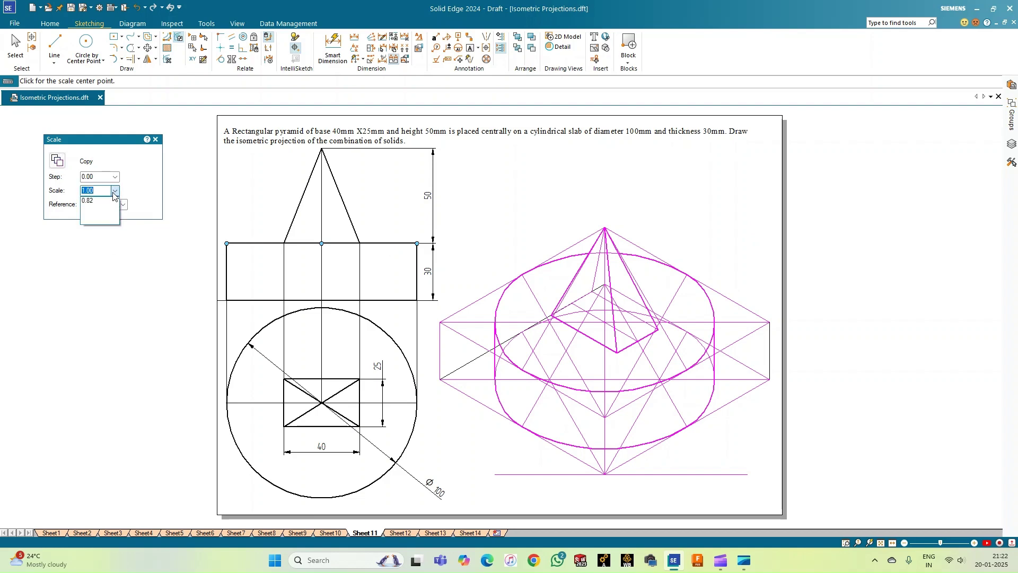
click(98, 201)
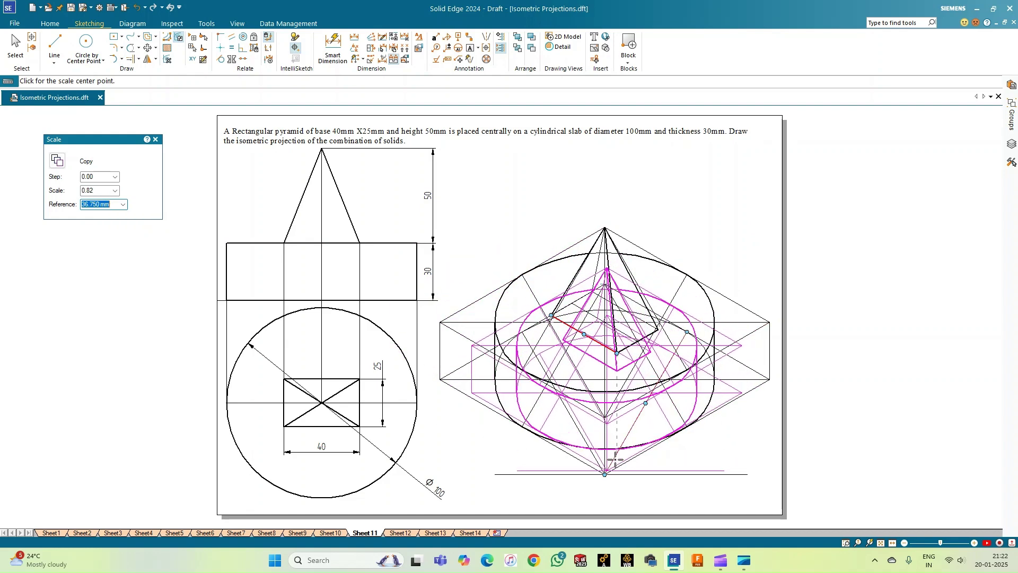
click(605, 474)
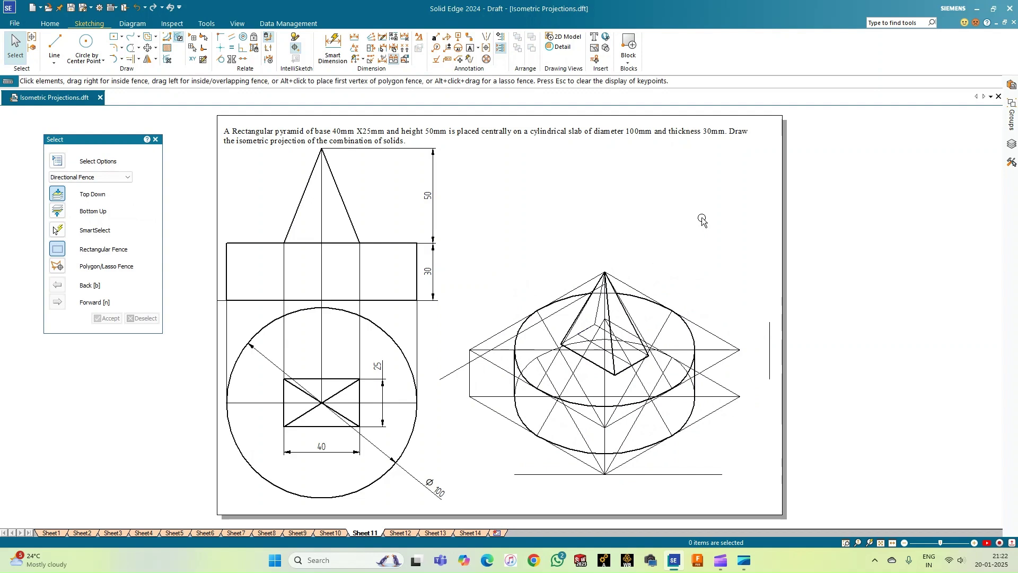
Delete the unscaled leftover lines and redraw the vertical edge joining the scaled box's right-hand corners
click(769, 352)
key(Delete)
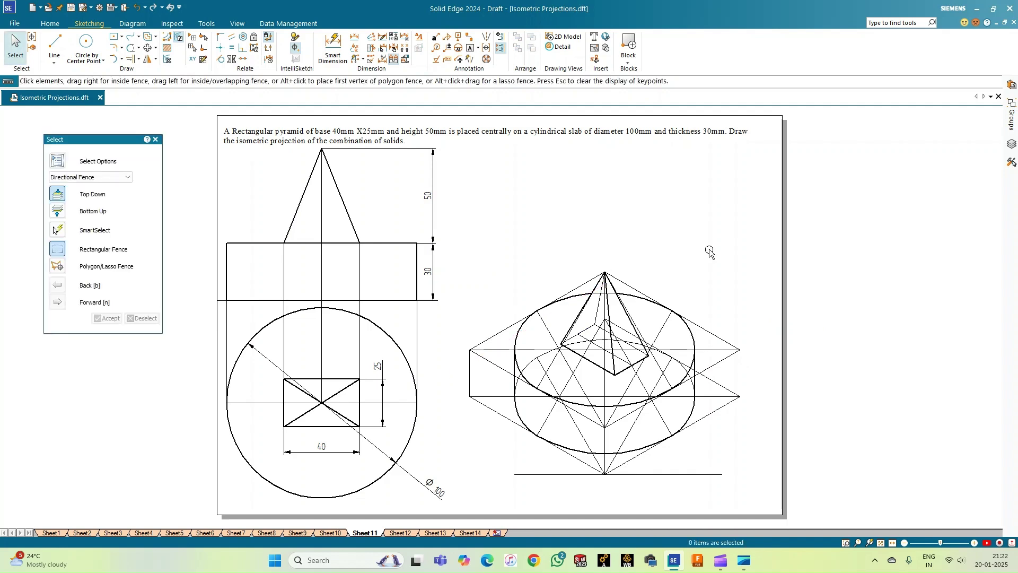
click(53, 45)
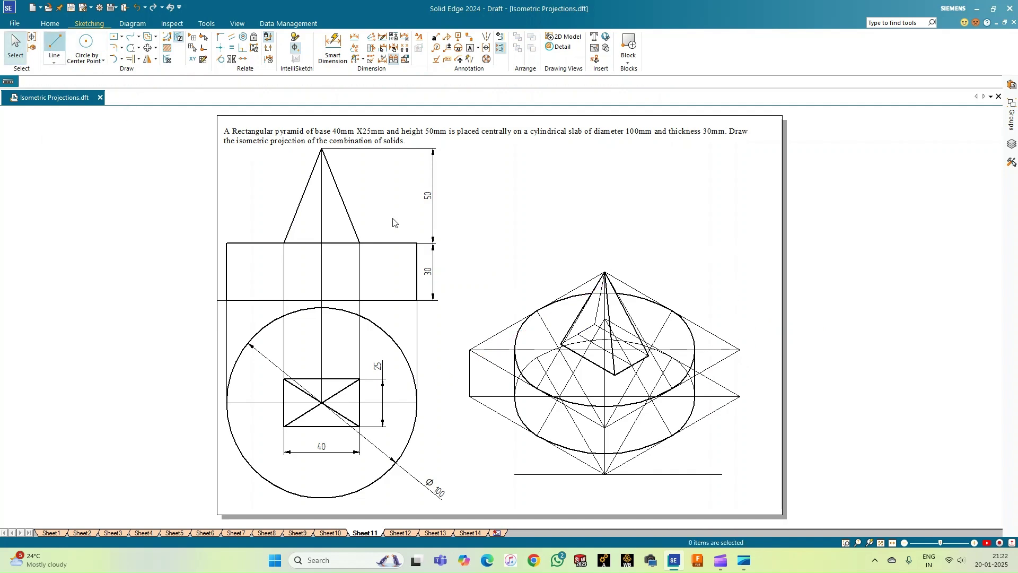
click(740, 350)
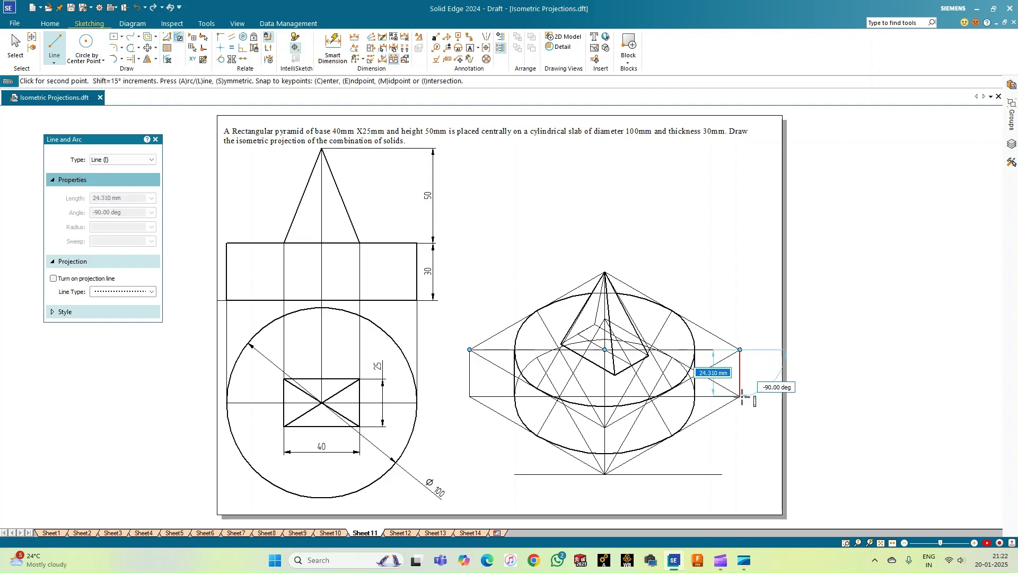
click(740, 396)
right_click(759, 304)
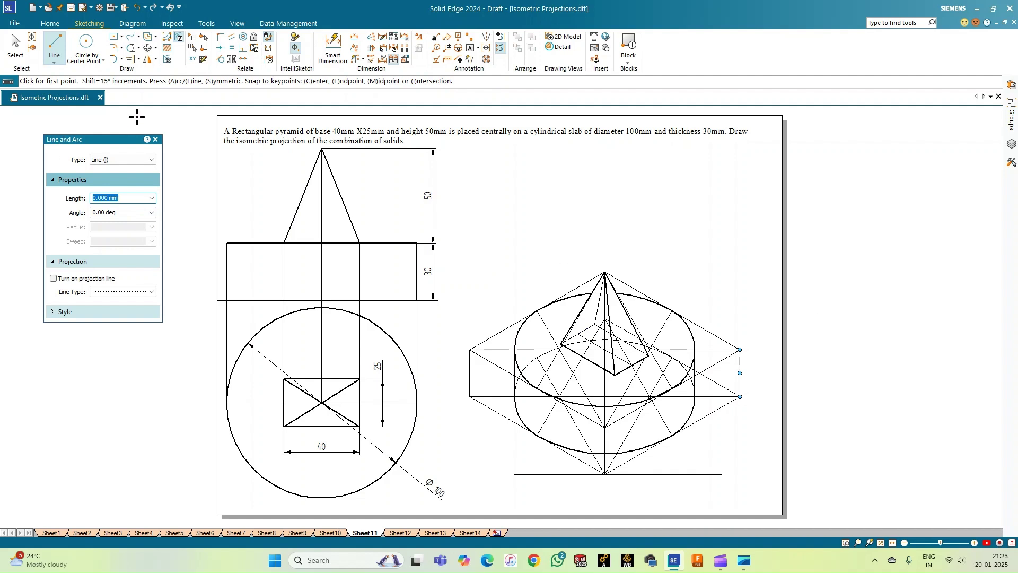
Measure the scaled box's right vertical edge and the pyramid's vertical height with Smart Dimension, leaving no dimension placed
click(333, 46)
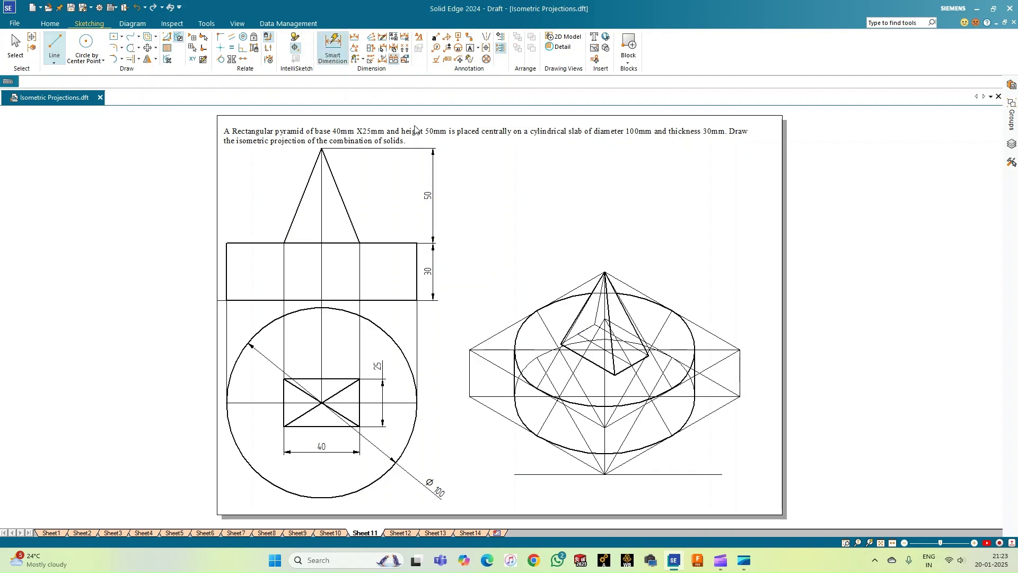
click(739, 364)
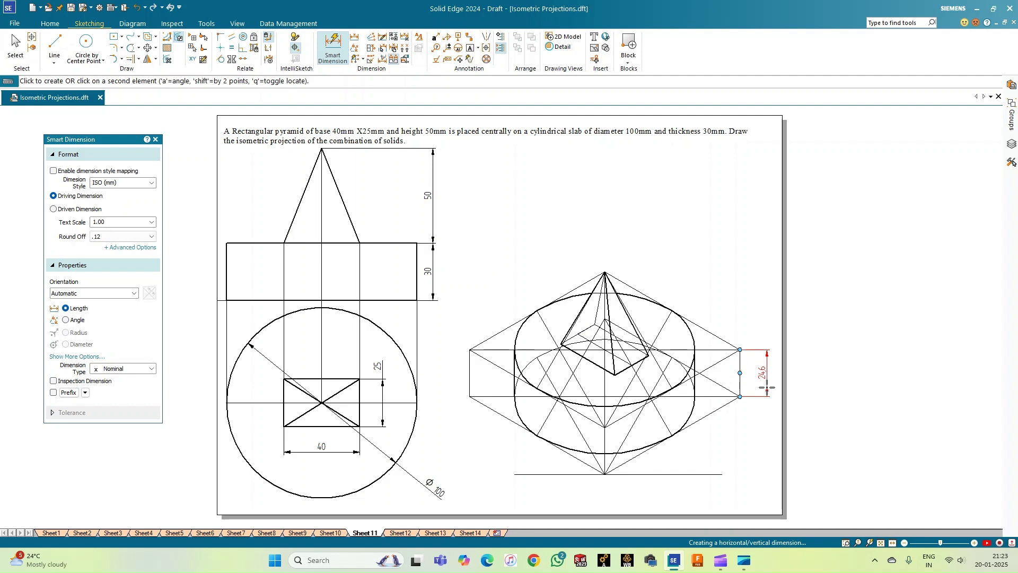
right_click(751, 262)
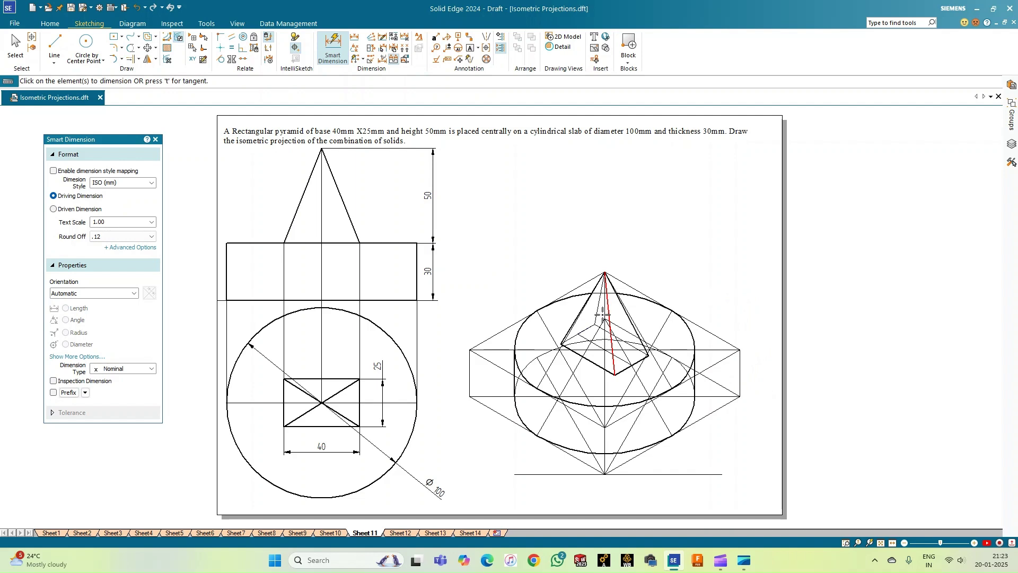
click(608, 315)
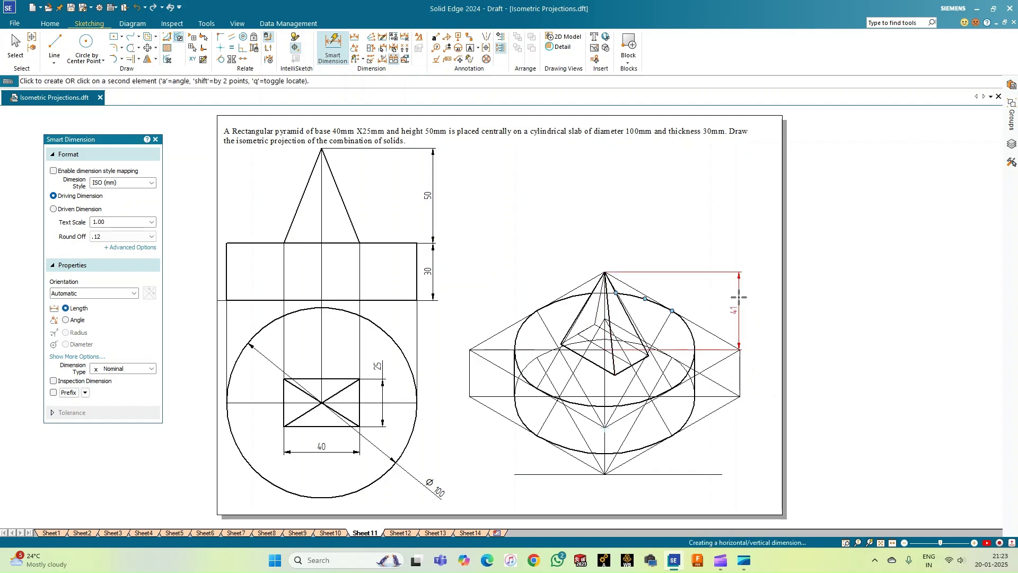
right_click(693, 239)
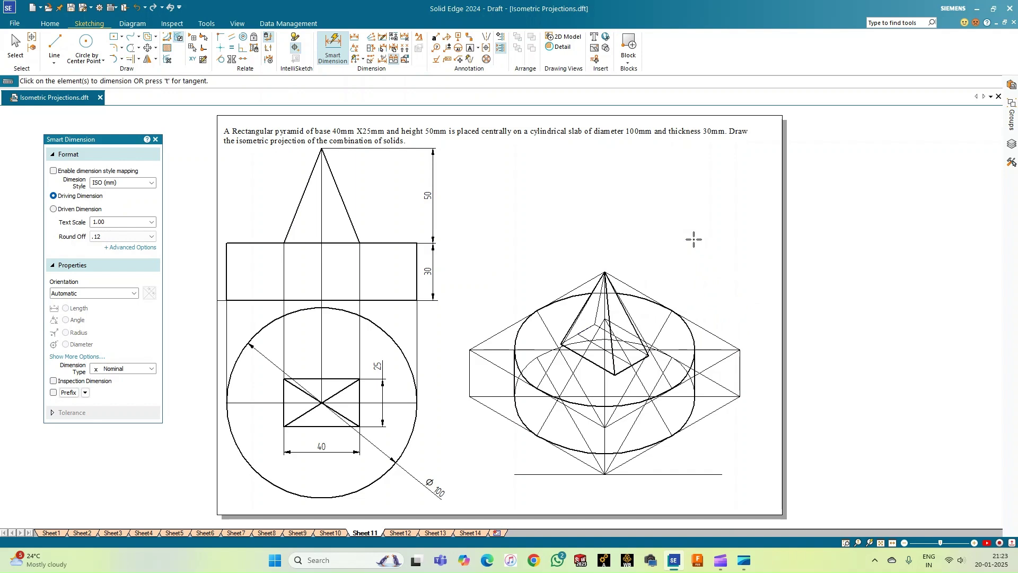
Add an angle dimension between the box's lower-right edge and the horizontal base line of the isometric view
click(354, 48)
click(660, 442)
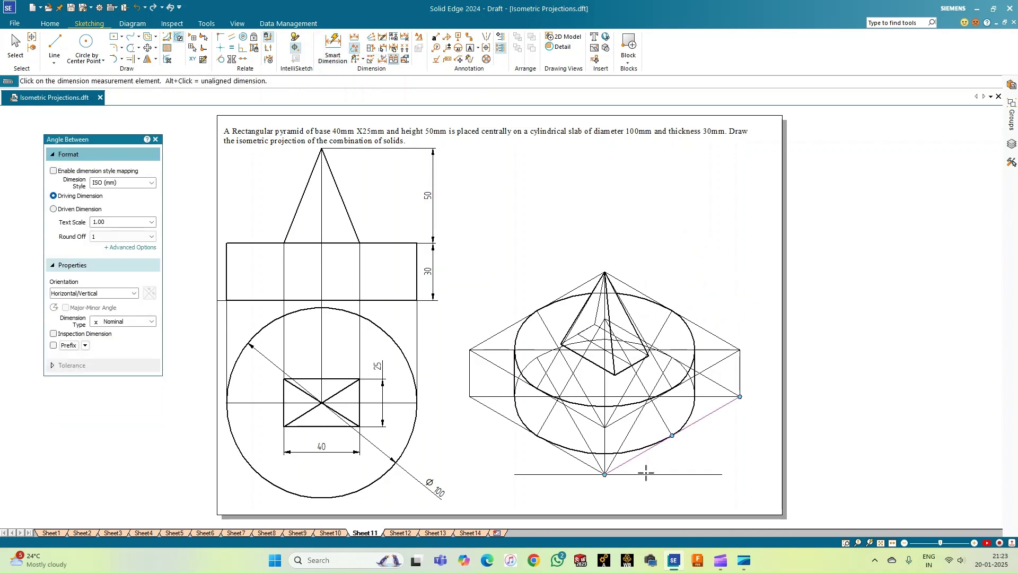
click(646, 474)
click(648, 465)
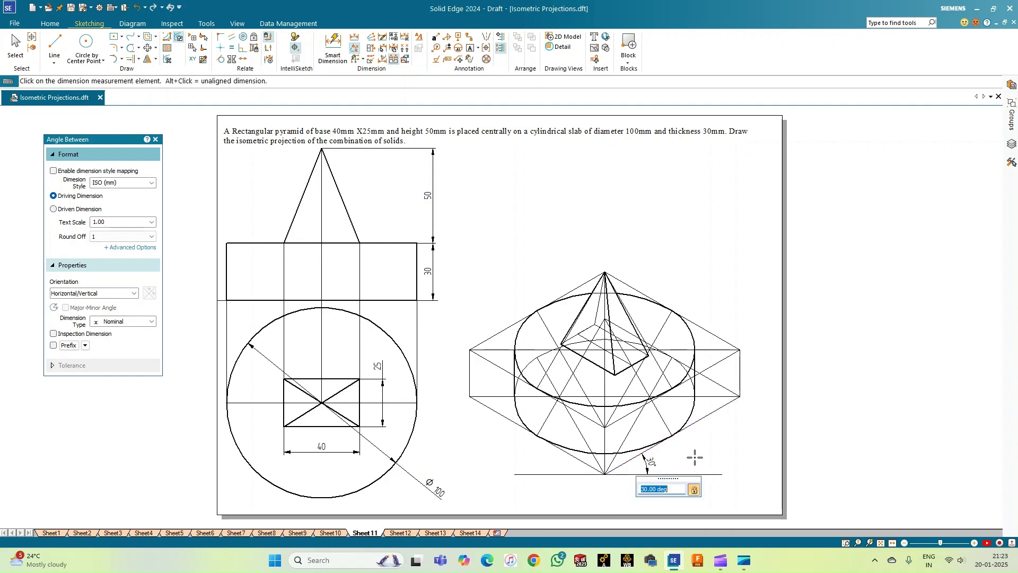
Add a matching angle dimension between the box's lower-left edge and the horizontal base line
click(540, 437)
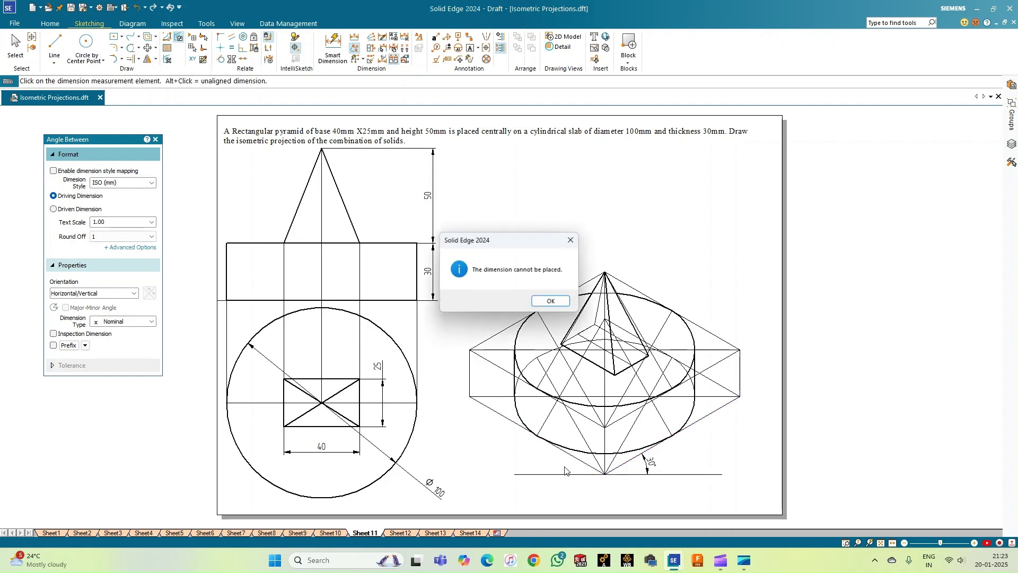
click(571, 240)
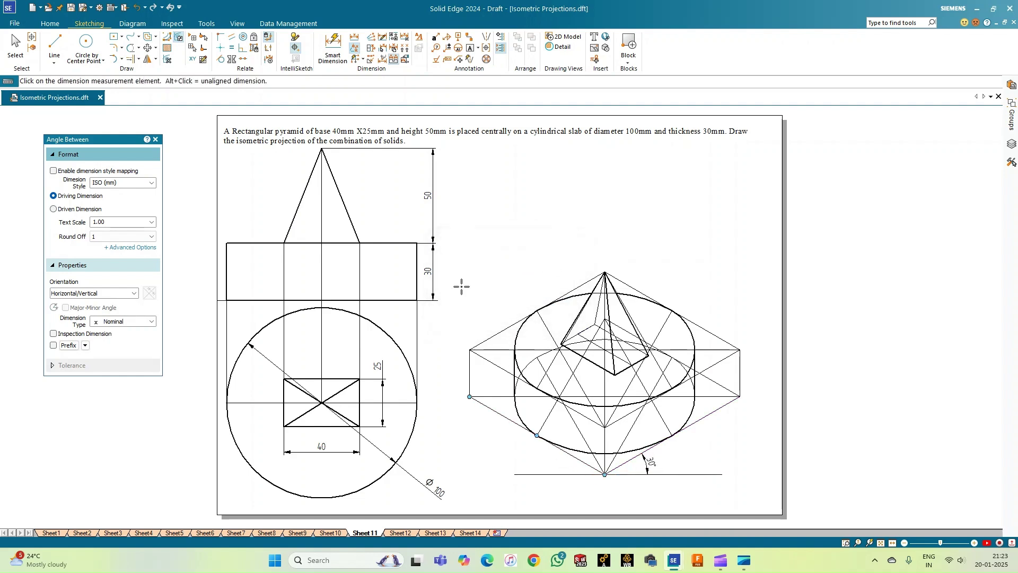
click(511, 433)
click(543, 473)
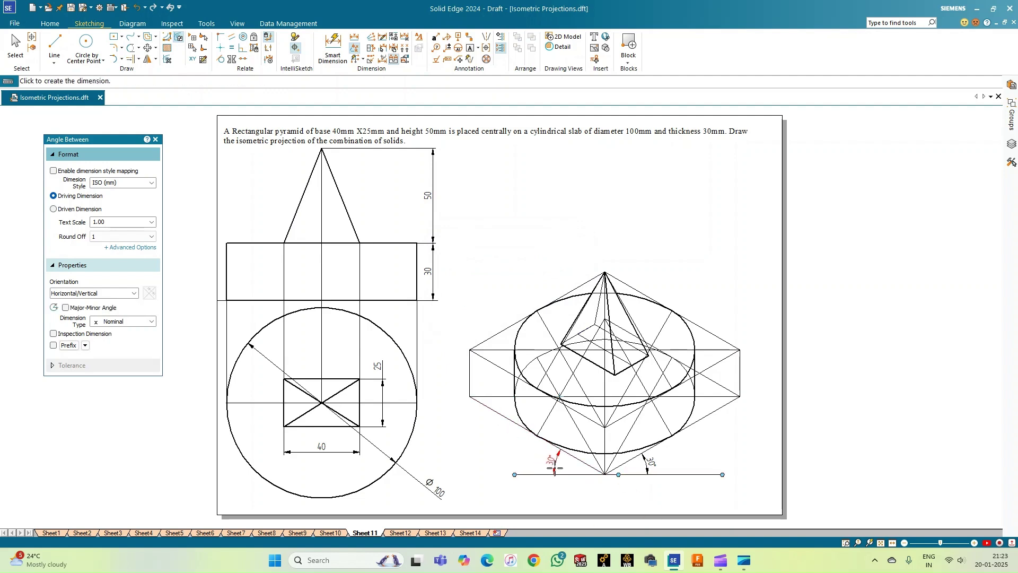
click(513, 454)
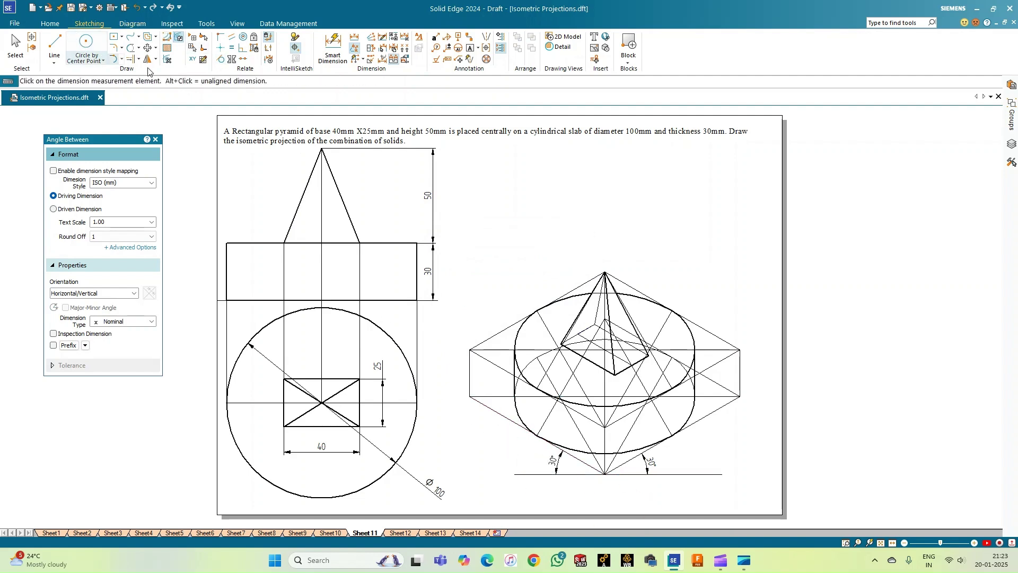
Measure the length of the scaled box's upper-right top edge without placing the dimension
click(333, 47)
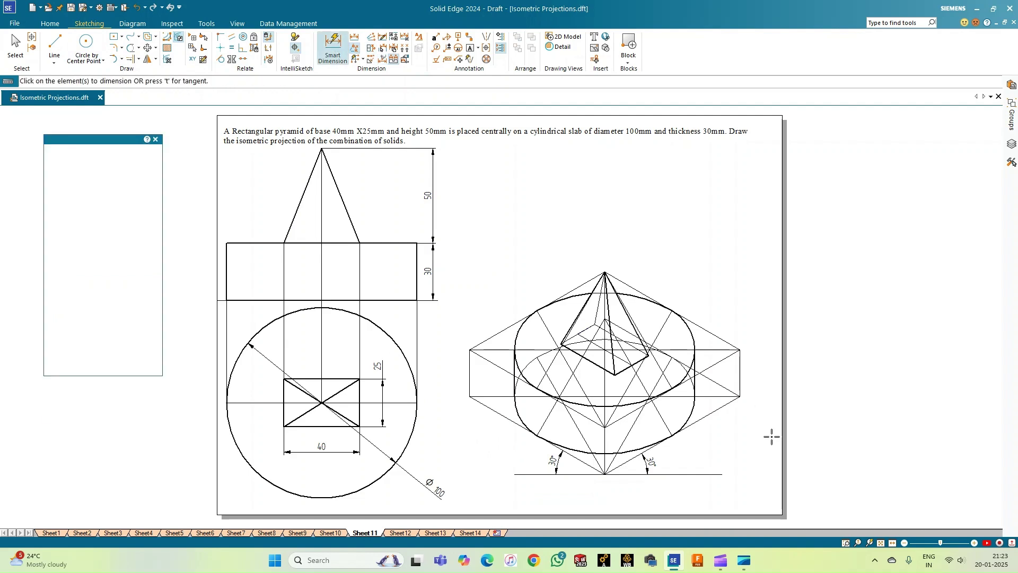
click(719, 338)
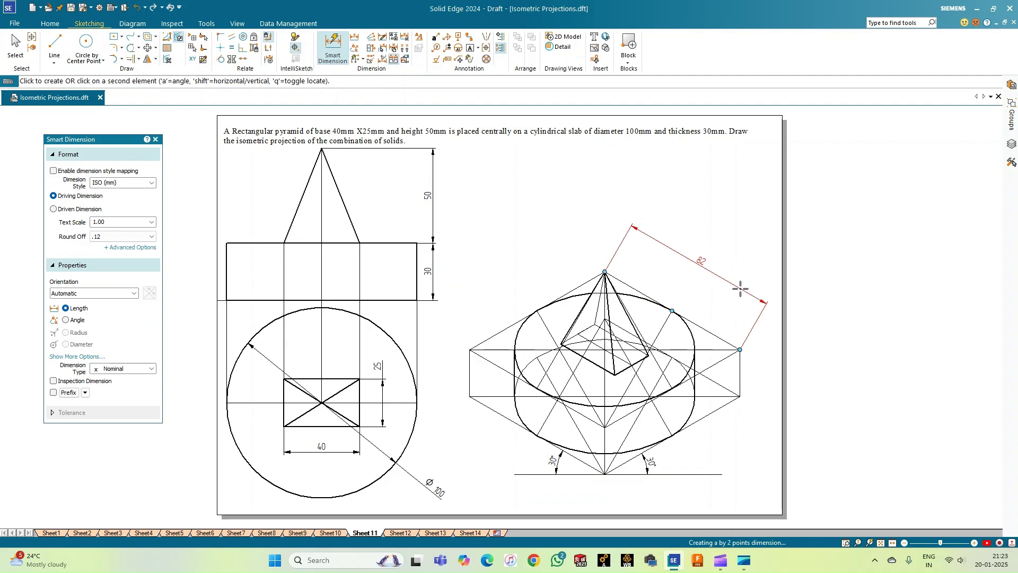
right_click(740, 289)
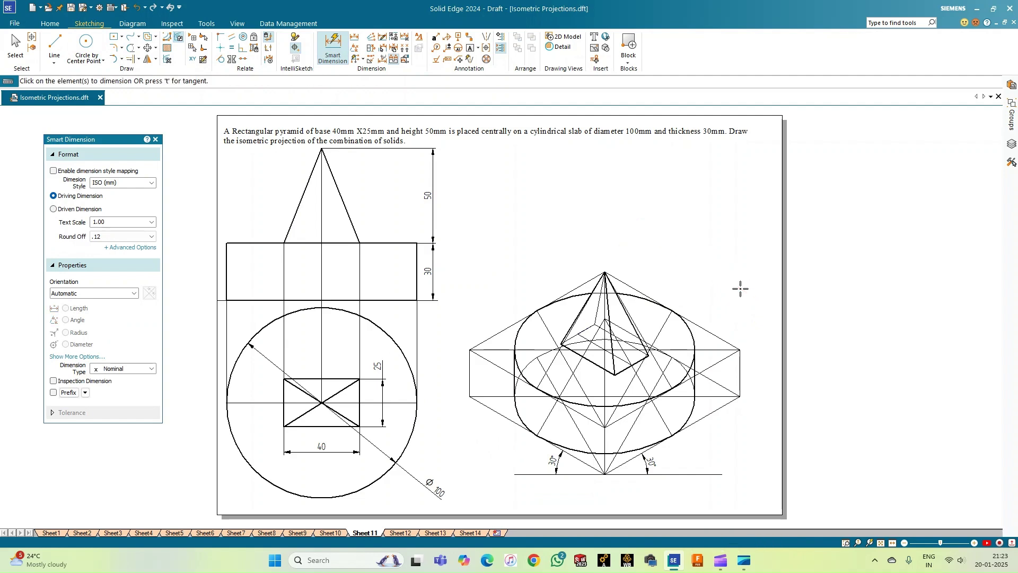